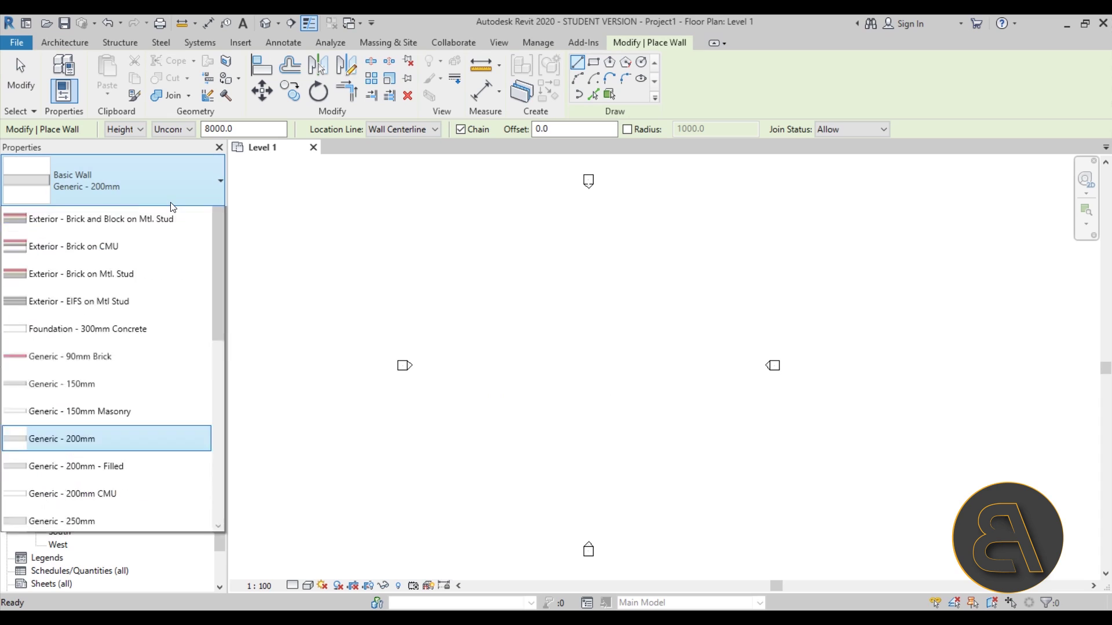
# Step: Draw a straight horizontal Generic - 375mm wall about 28000 mm long between the side elevation markers on Level 1
pyautogui.scroll(-2, 134, 410)
pyautogui.scroll(-2, 134, 410)
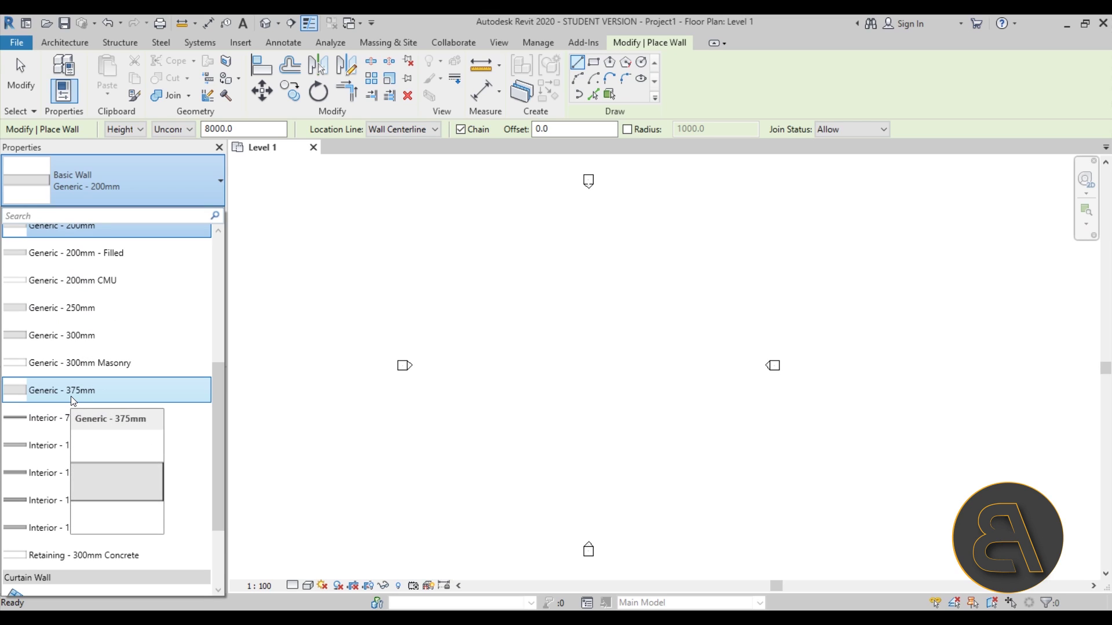
pyautogui.click(72, 395)
pyautogui.click(494, 364)
pyautogui.click(696, 363)
pyautogui.press('Escape')
pyautogui.press('Escape')
pyautogui.click(527, 365)
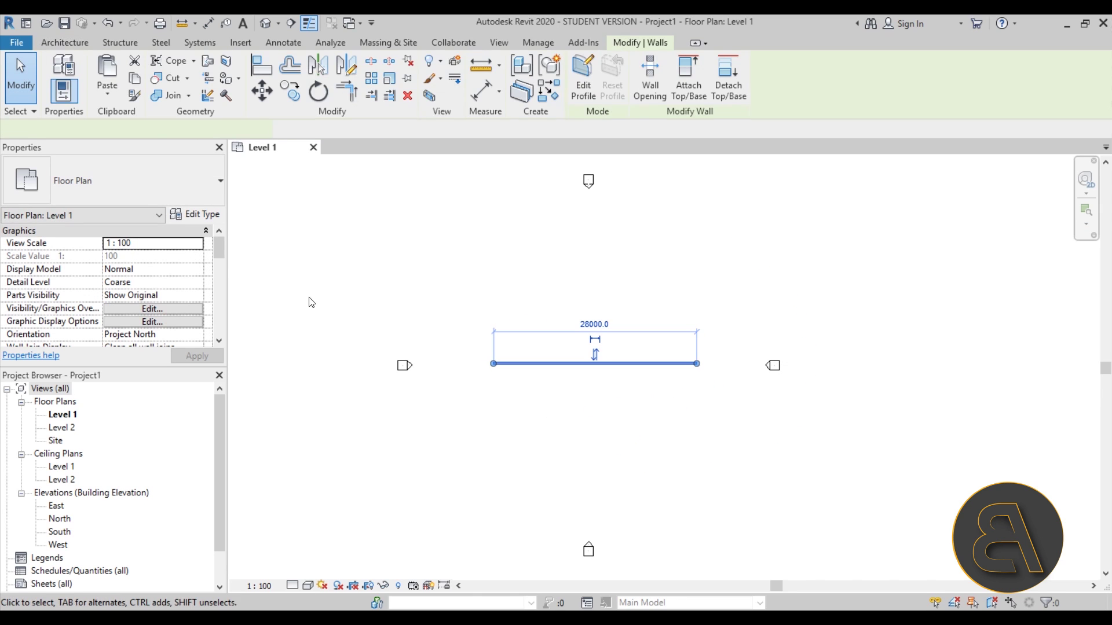
# Step: Open the 3D view and examine the new wall from the front
pyautogui.click(265, 24)
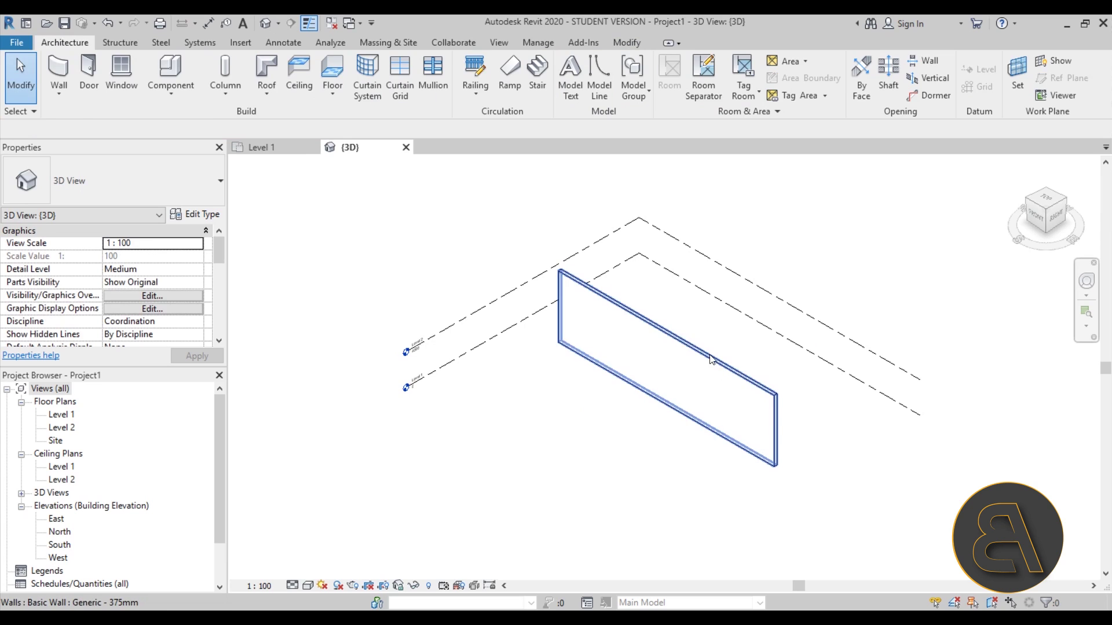
pyautogui.click(660, 373)
pyautogui.keyDown('shift'); pyautogui.moveTo(667, 322); pyautogui.dragTo(663, 340, button='middle'); pyautogui.keyUp('shift')
pyautogui.moveTo(662, 340); pyautogui.dragTo(660, 276)
pyautogui.click(534, 305)
pyautogui.keyDown('shift'); pyautogui.moveTo(544, 318); pyautogui.dragTo(579, 329, button='middle'); pyautogui.keyUp('shift')
pyautogui.moveTo(658, 331)
pyautogui.keyDown('shift'); pyautogui.mouseDown(button='middle')
pyautogui.moveTo(718, 305)
pyautogui.moveTo(801, 306)
pyautogui.moveTo(679, 303)
pyautogui.moveTo(671, 331)
pyautogui.mouseUp(button='middle'); pyautogui.keyUp('shift')
pyautogui.scroll(4, 640, 347)
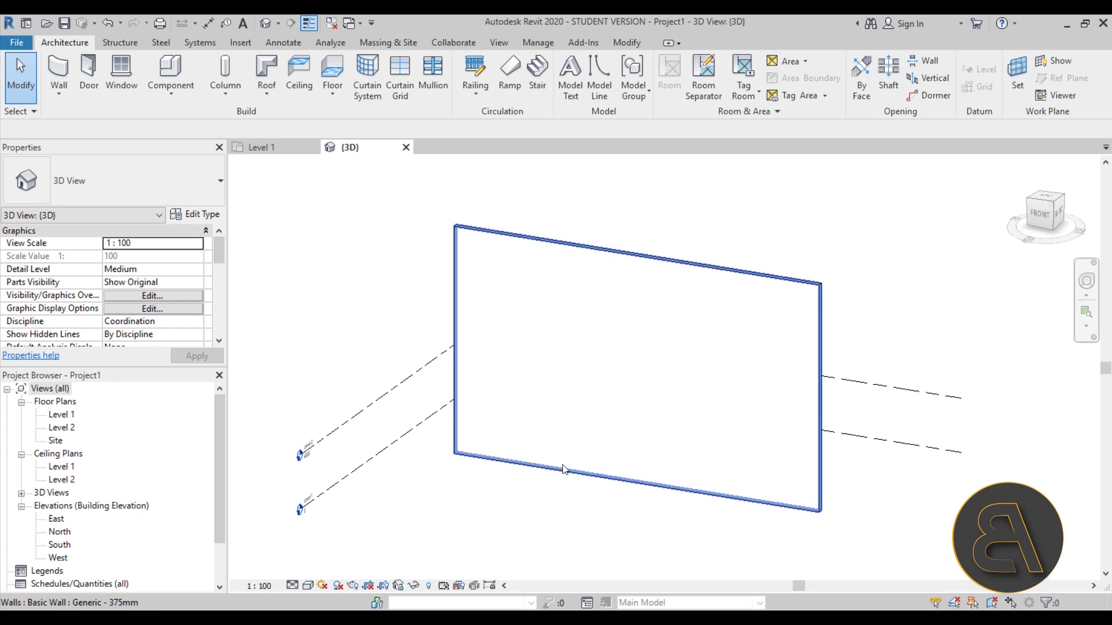
# Step: On the Level 1 floor plan, draw a Storefront curtain wall about 4600 mm long along the centerline of the existing wall
pyautogui.doubleClick(66, 417)
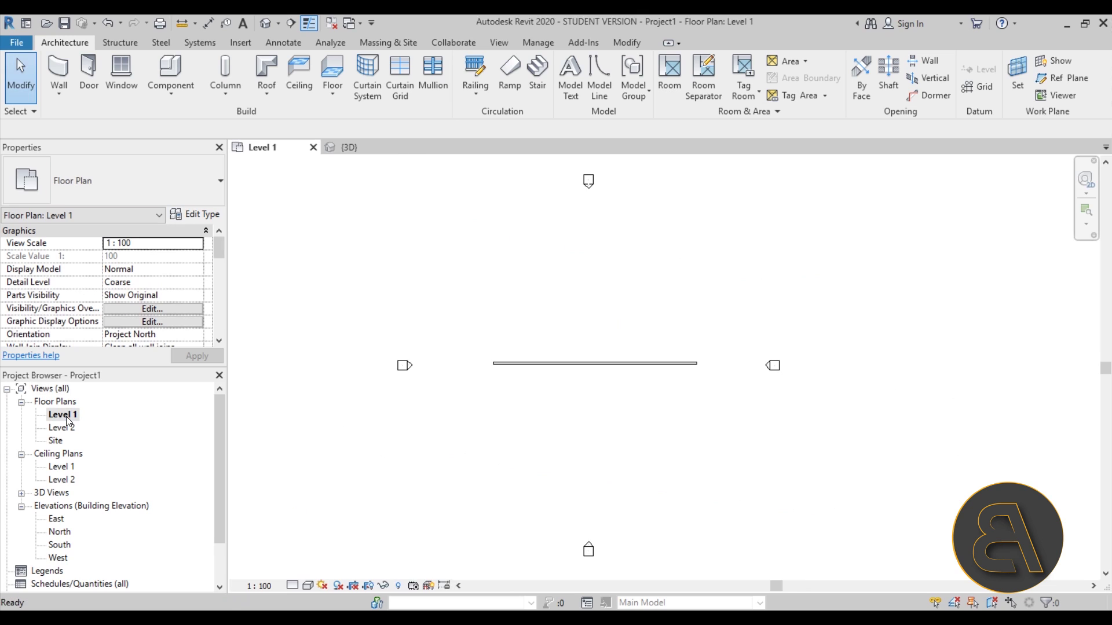
pyautogui.click(55, 97)
pyautogui.click(86, 120)
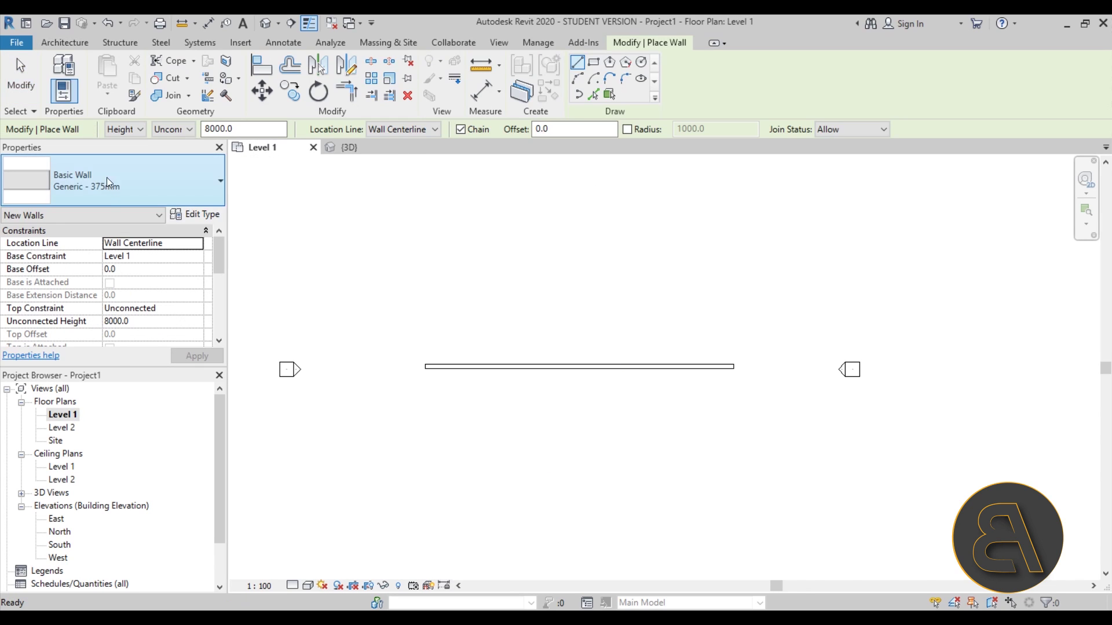
pyautogui.click(112, 192)
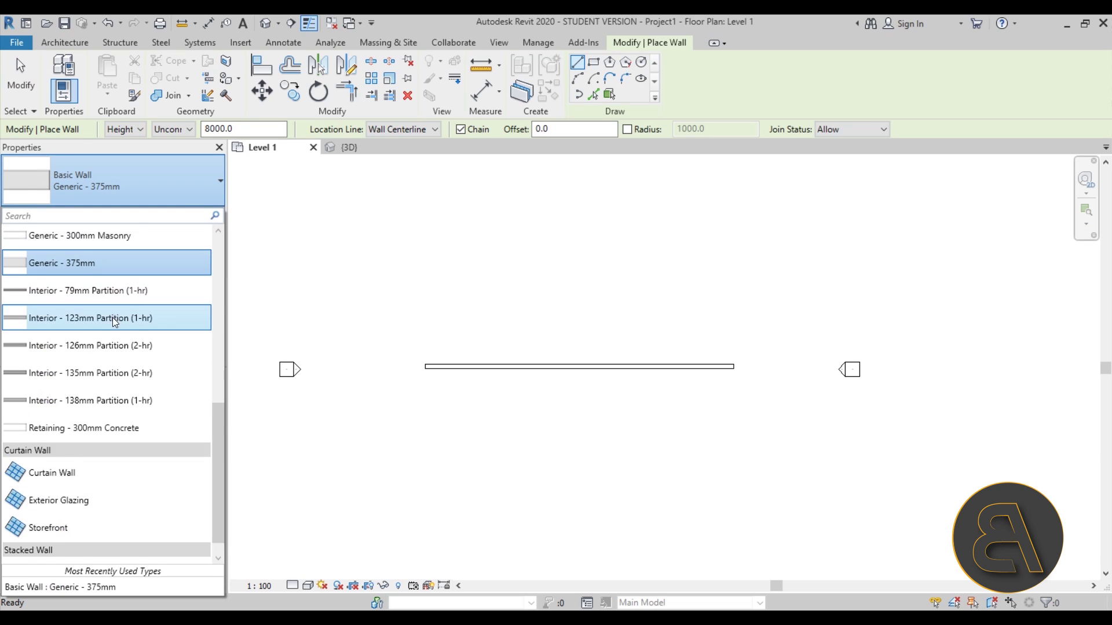
pyautogui.scroll(-1, 113, 318)
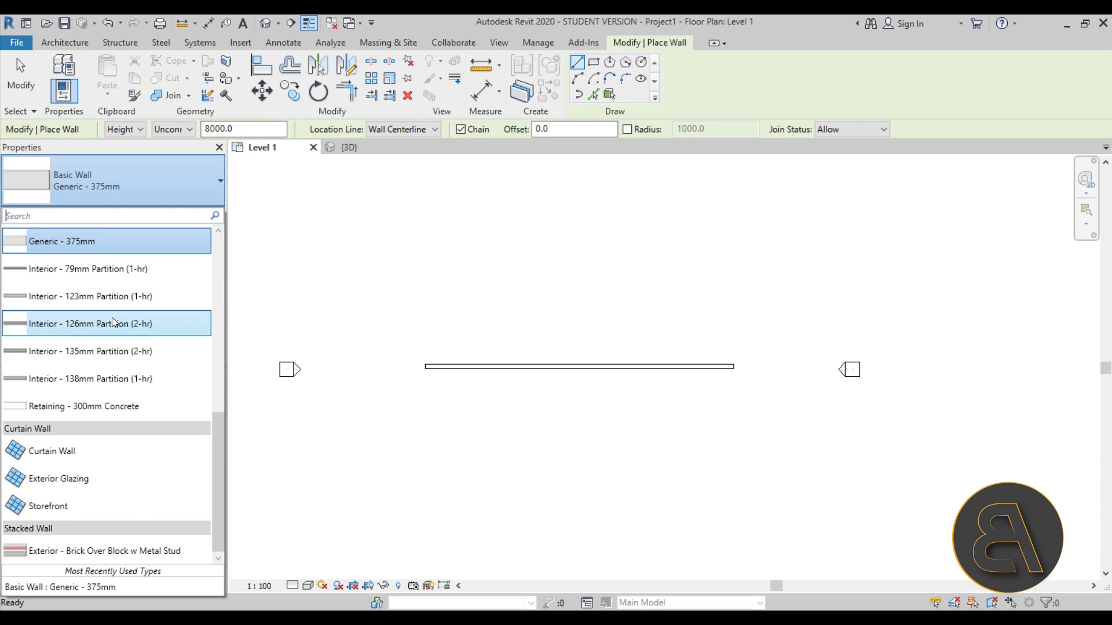
pyautogui.click(53, 509)
pyautogui.scroll(3, 521, 362)
pyautogui.click(510, 378)
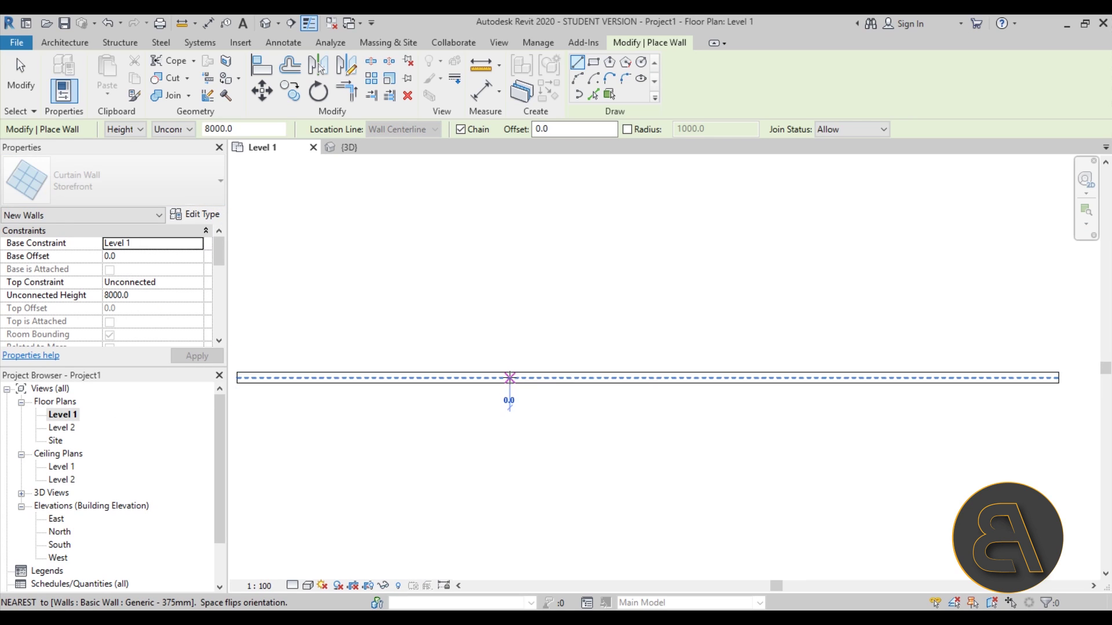
pyautogui.scroll(2, 620, 377)
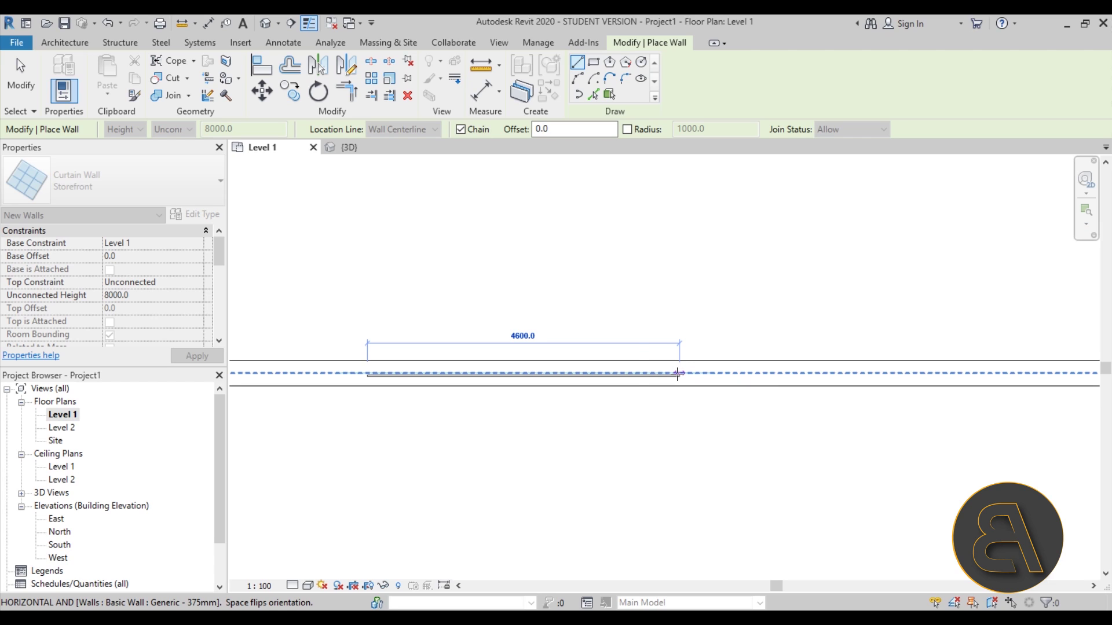
pyautogui.scroll(-2, 640, 373)
pyautogui.scroll(-1, 683, 373)
pyautogui.scroll(5, 625, 373)
pyautogui.click(750, 374)
pyautogui.scroll(-6, 551, 456)
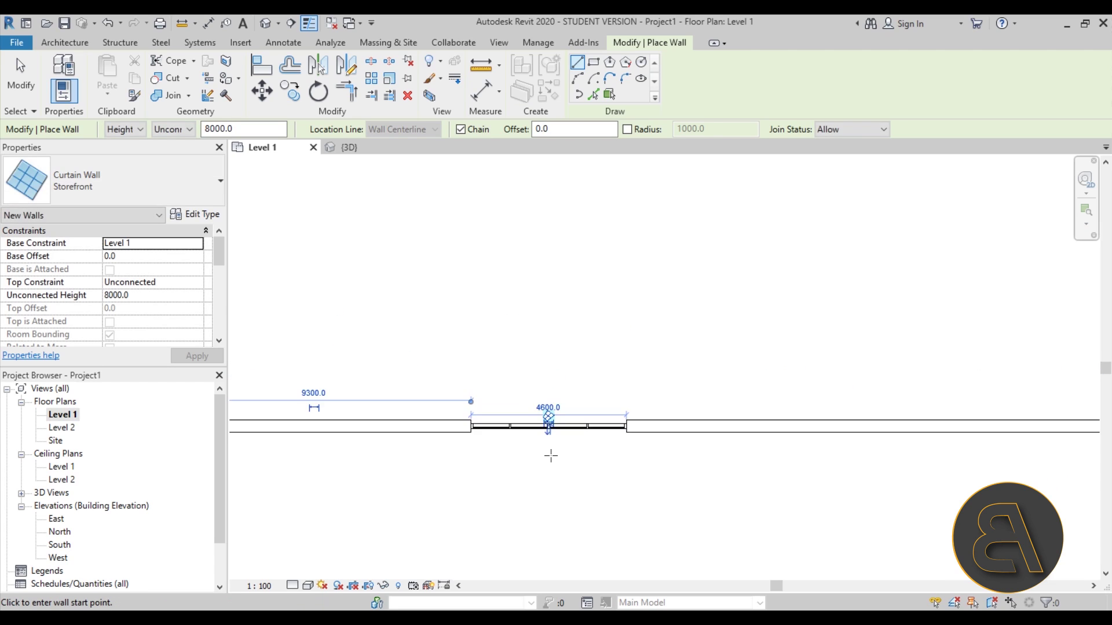
pyautogui.press('Escape')
# Step: Select the embedded storefront in plan and examine its grid lines and mullions
pyautogui.scroll(-6, 523, 432)
pyautogui.moveTo(539, 472); pyautogui.dragTo(548, 423, button='middle')
pyautogui.scroll(5, 525, 362)
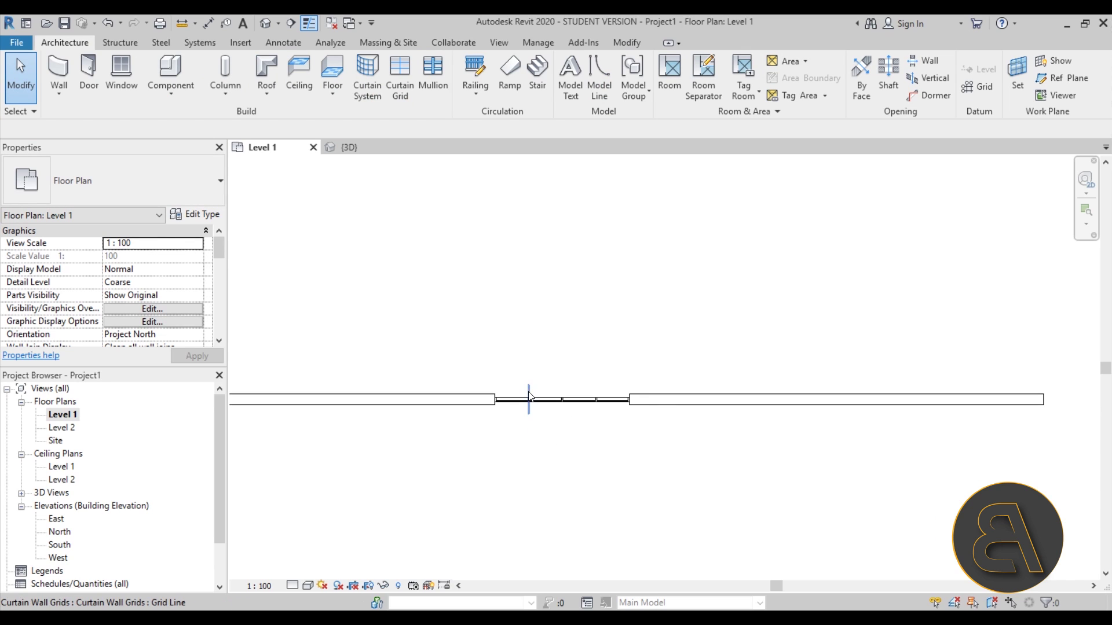
pyautogui.click(525, 401)
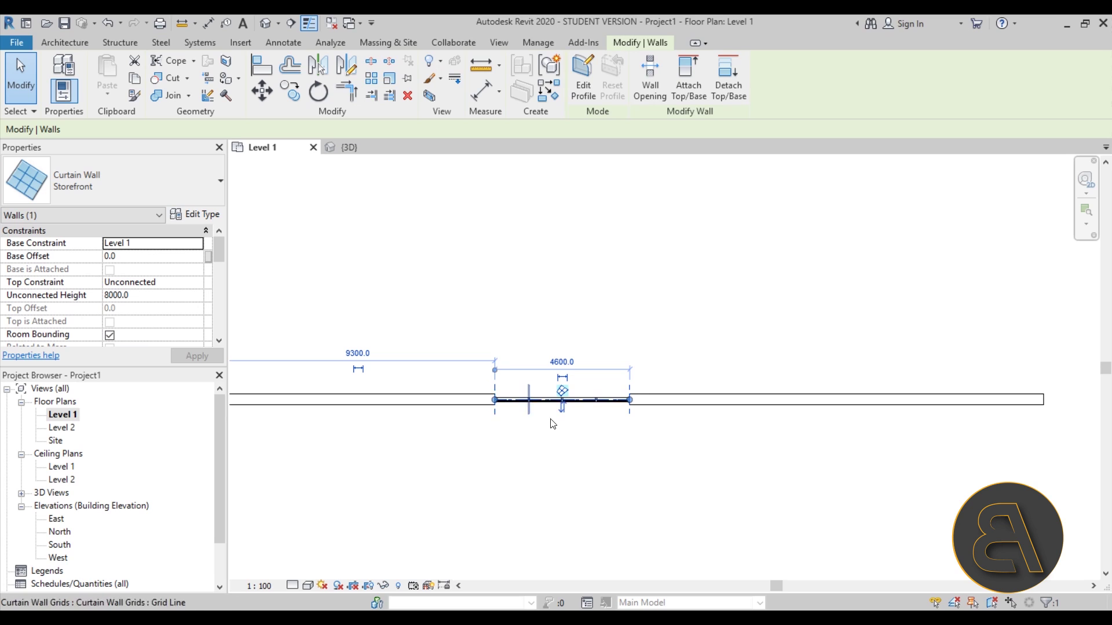
pyautogui.scroll(3, 549, 431)
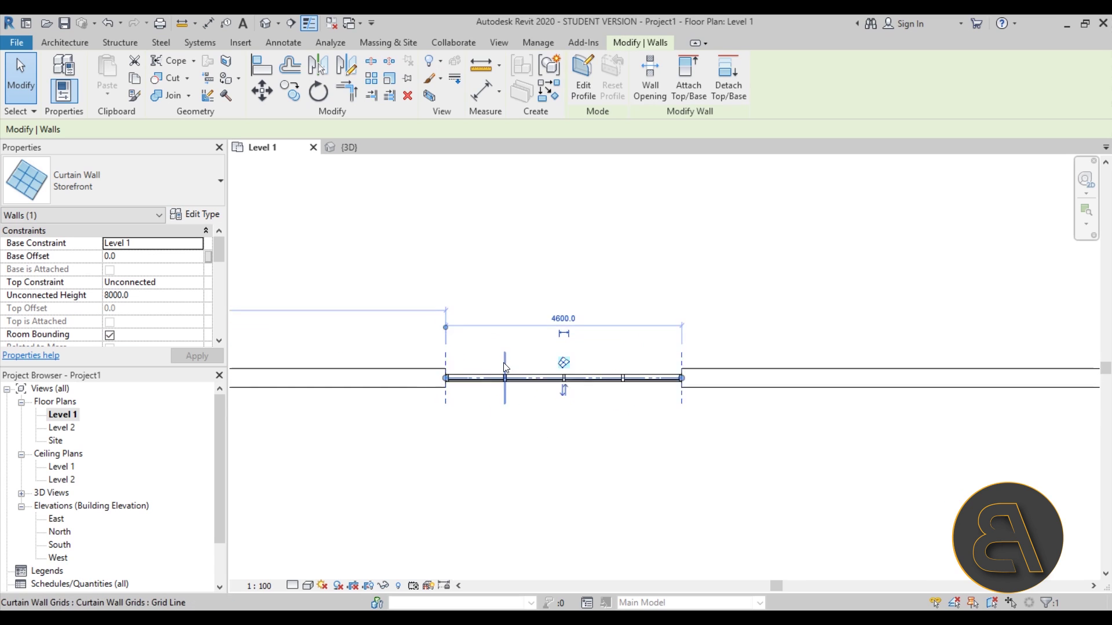
pyautogui.scroll(1, 506, 368)
pyautogui.scroll(-2, 533, 461)
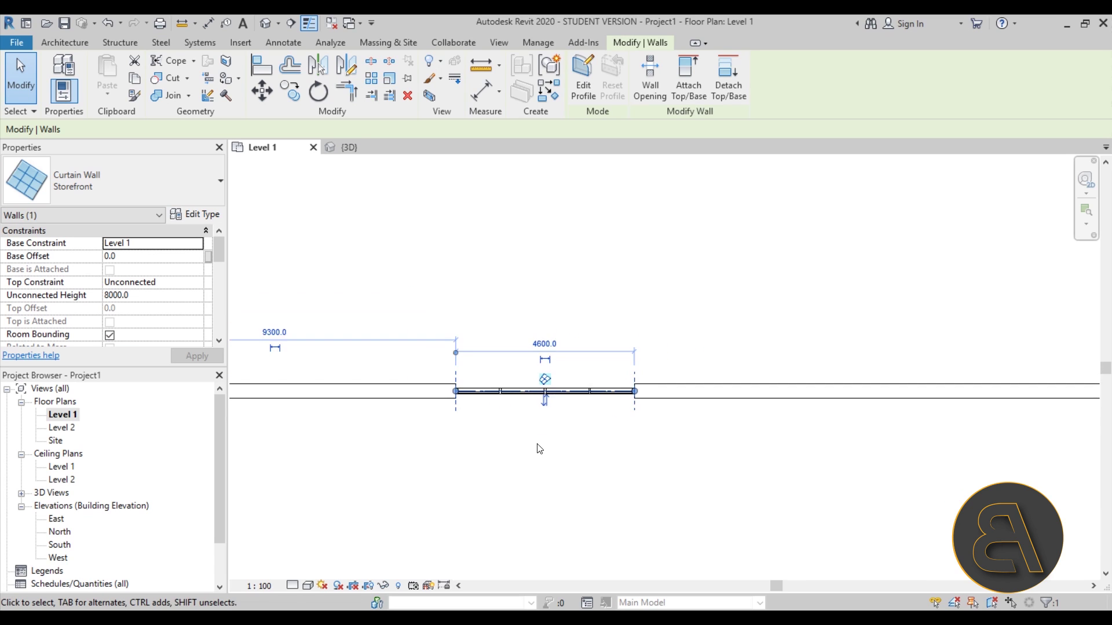
# Step: In the 3D view, lower the storefront's top to a height of about 3600 mm and extend its side edge slightly
pyautogui.click(265, 24)
pyautogui.scroll(-2, 637, 428)
pyautogui.keyDown('shift'); pyautogui.moveTo(711, 457); pyautogui.dragTo(703, 446, button='middle'); pyautogui.keyUp('shift')
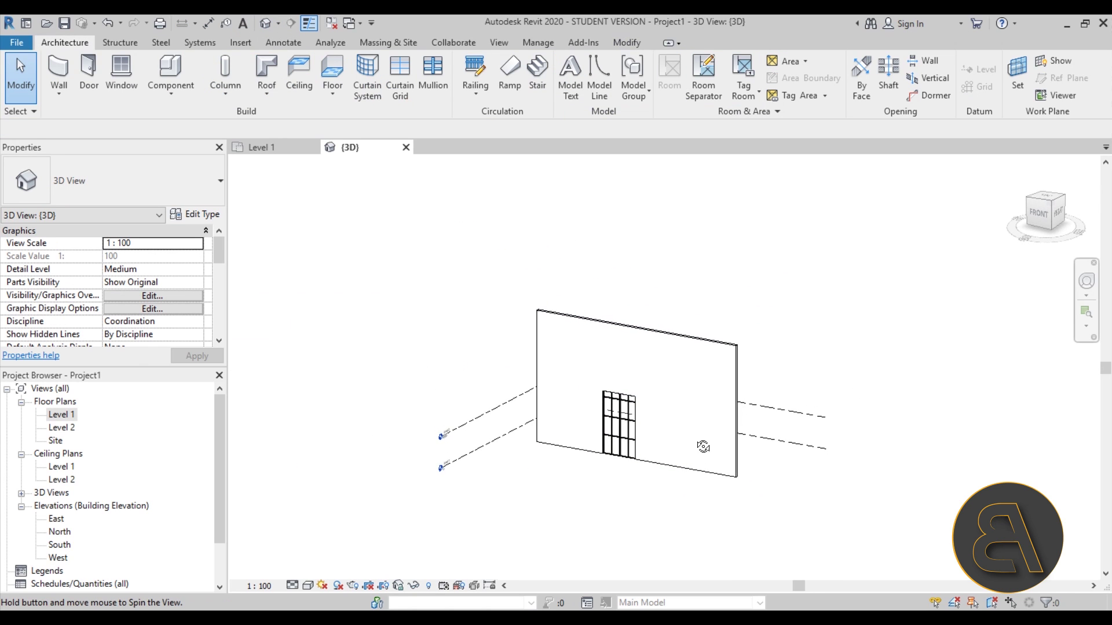
pyautogui.scroll(3, 613, 451)
pyautogui.click(623, 363)
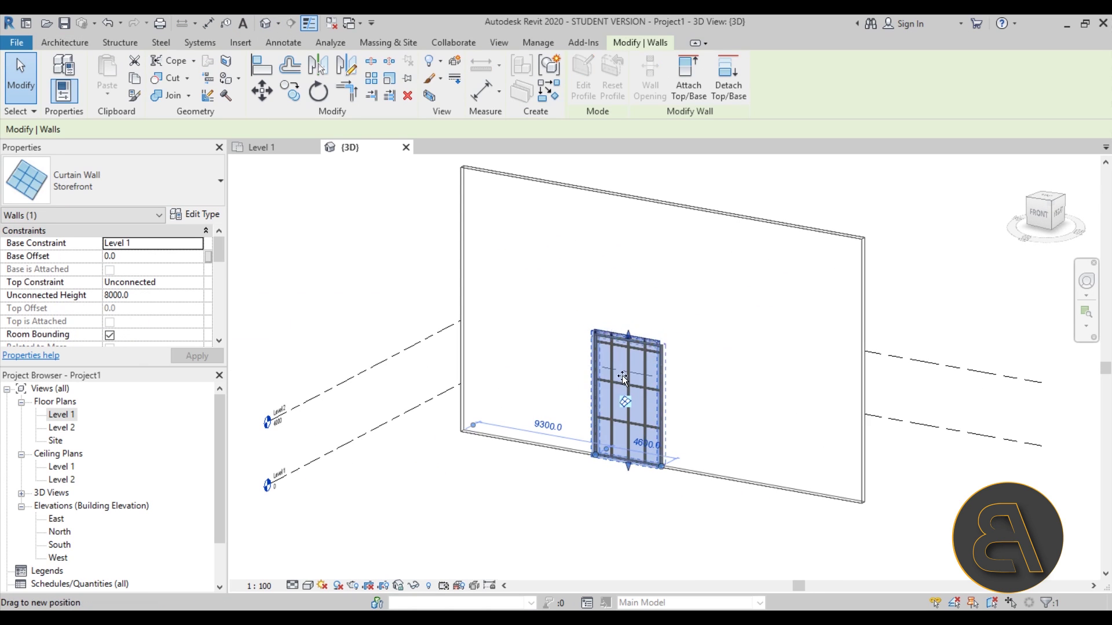
pyautogui.moveTo(629, 328); pyautogui.dragTo(629, 400)
pyautogui.scroll(3, 649, 462)
pyautogui.moveTo(679, 471); pyautogui.dragTo(686, 474)
pyautogui.click(670, 504)
pyautogui.moveTo(651, 482)
pyautogui.keyDown('shift'); pyautogui.mouseDown(button='middle')
pyautogui.moveTo(692, 468)
pyautogui.moveTo(638, 481)
pyautogui.mouseUp(button='middle'); pyautogui.keyUp('shift')
pyautogui.scroll(-3, 622, 481)
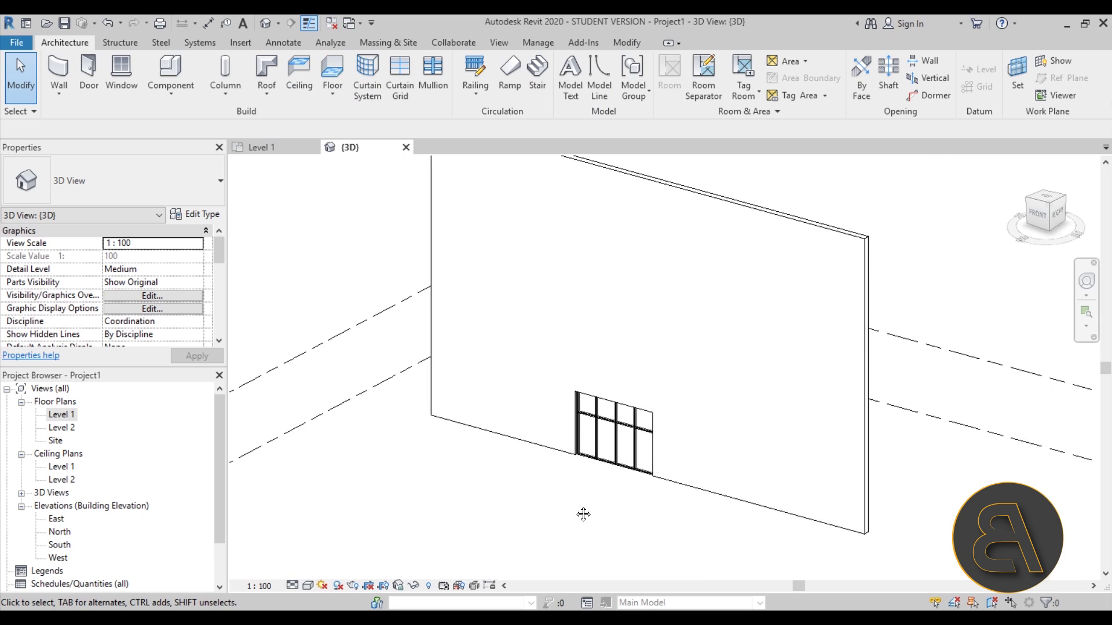
pyautogui.keyDown('shift'); pyautogui.moveTo(577, 510); pyautogui.dragTo(633, 487, button='middle'); pyautogui.keyUp('shift')
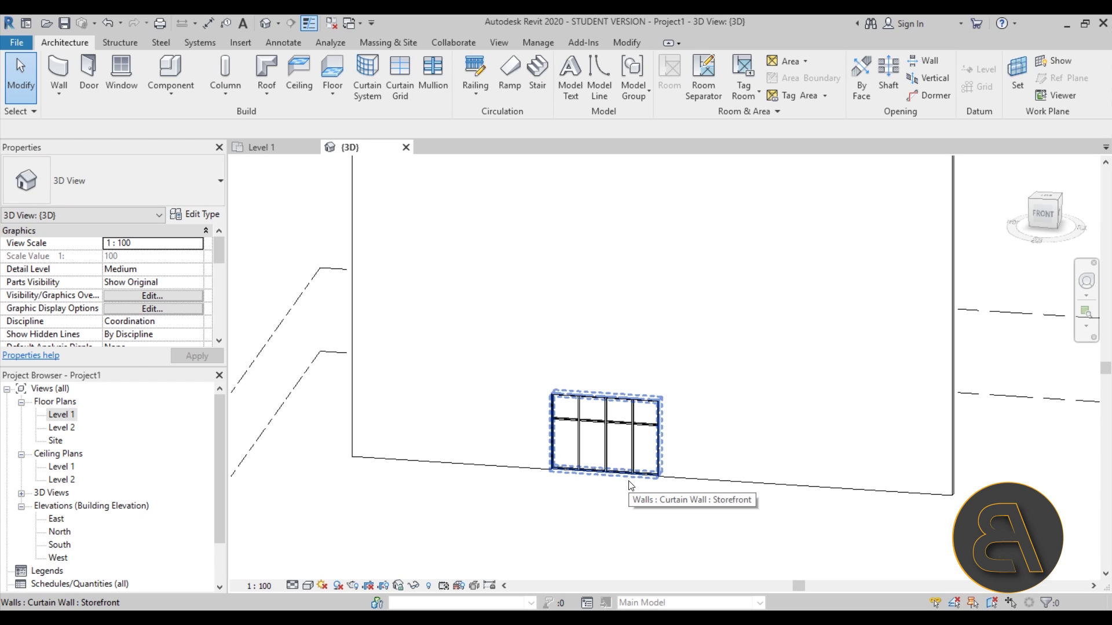
# Step: Edit the storefront's profile and delete its four rectangular boundary lines
pyautogui.click(630, 485)
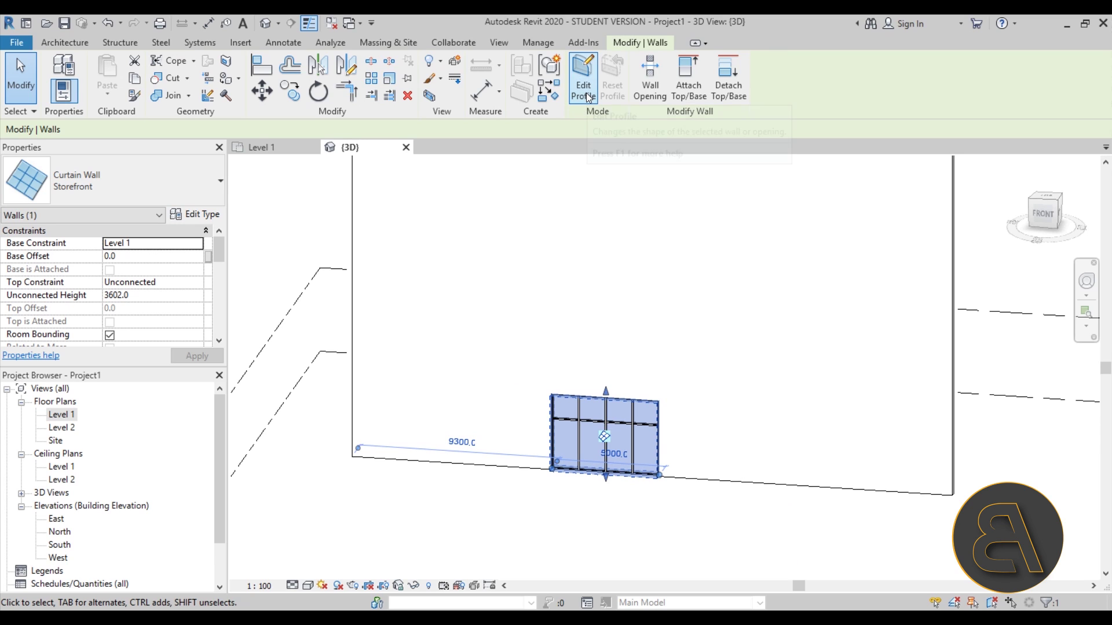
pyautogui.click(585, 92)
pyautogui.scroll(-2, 724, 302)
pyautogui.moveTo(707, 320); pyautogui.dragTo(691, 284, button='middle')
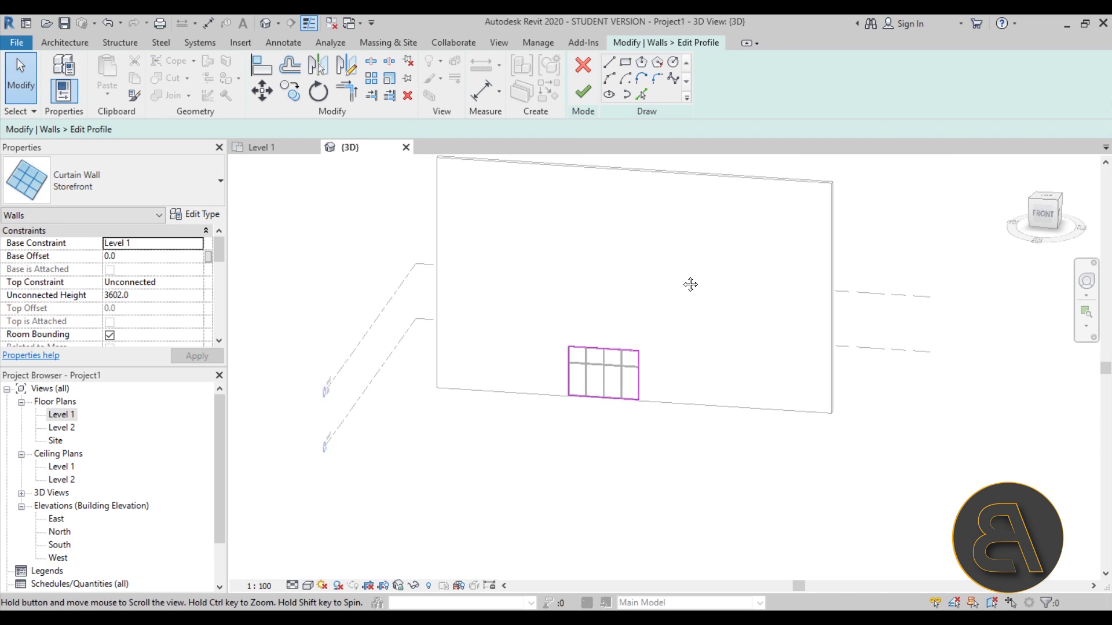
pyautogui.scroll(2, 587, 356)
pyautogui.scroll(1, 558, 359)
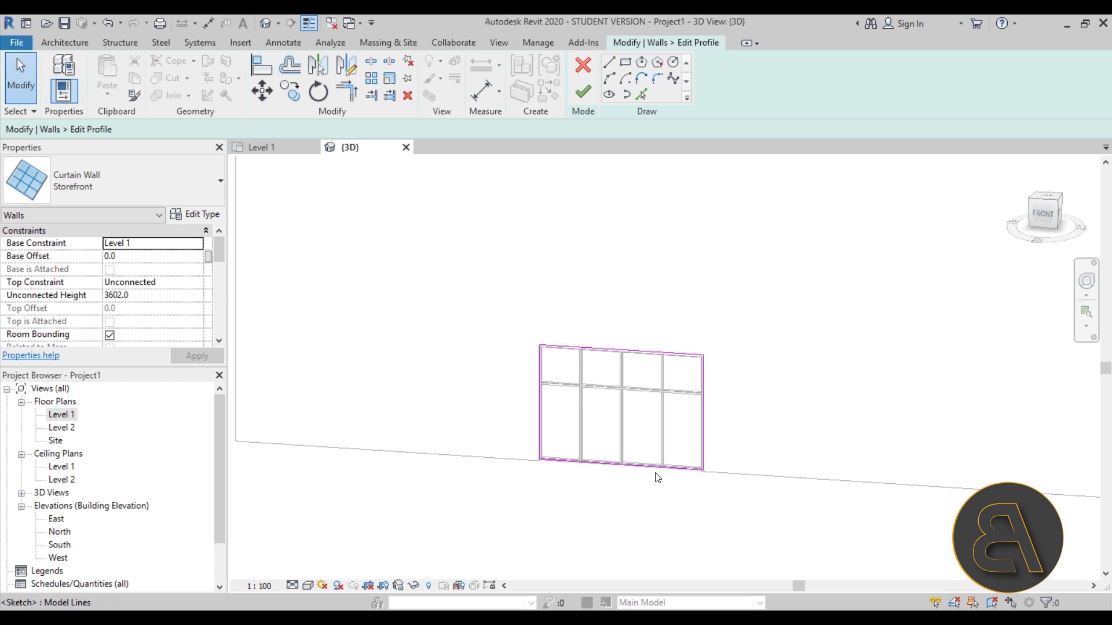
pyautogui.scroll(-2, 599, 386)
pyautogui.moveTo(494, 304); pyautogui.dragTo(770, 551)
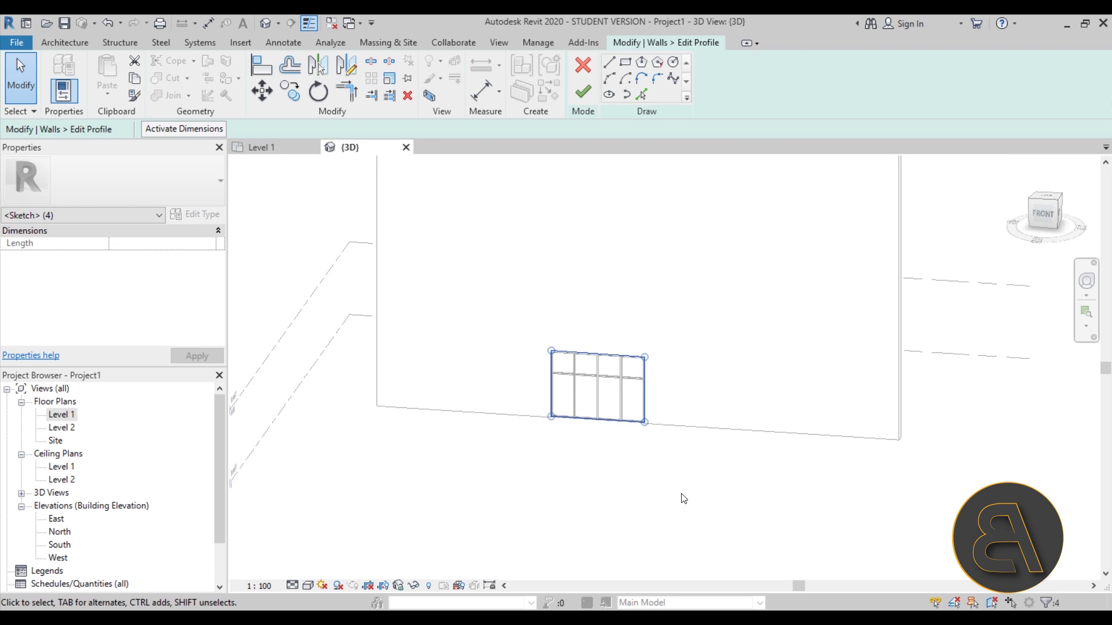
pyautogui.click(684, 498)
pyautogui.moveTo(591, 268); pyautogui.dragTo(578, 319, button='middle')
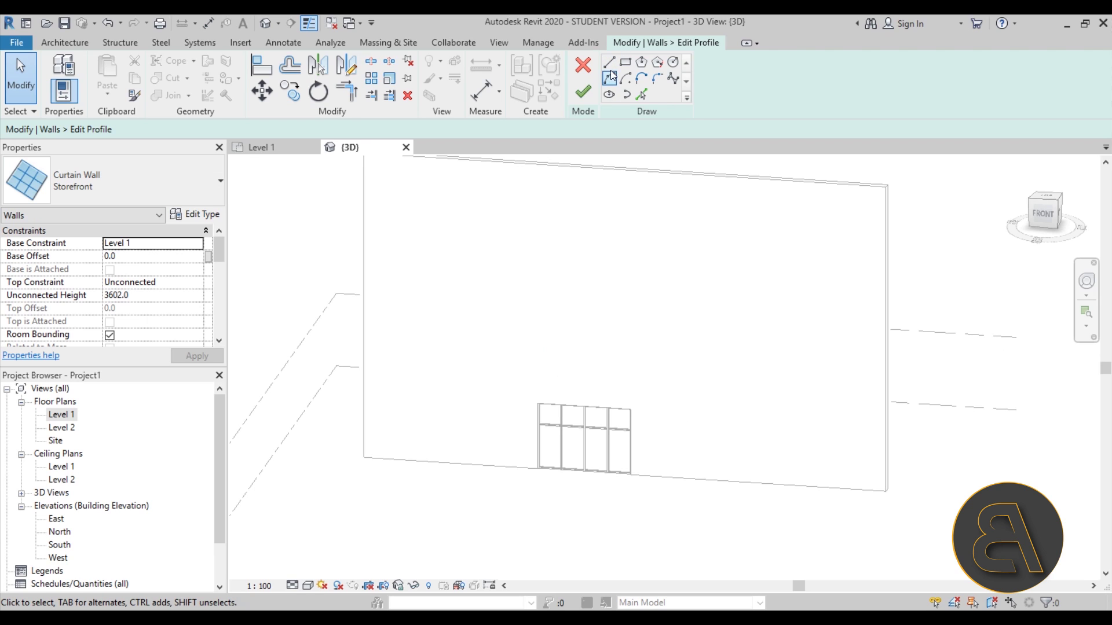
# Step: Sketch a closed narrow strip about 26800 mm long, rising diagonally from the wall's lower left to its upper right
pyautogui.moveTo(630, 340); pyautogui.dragTo(637, 367, button='middle')
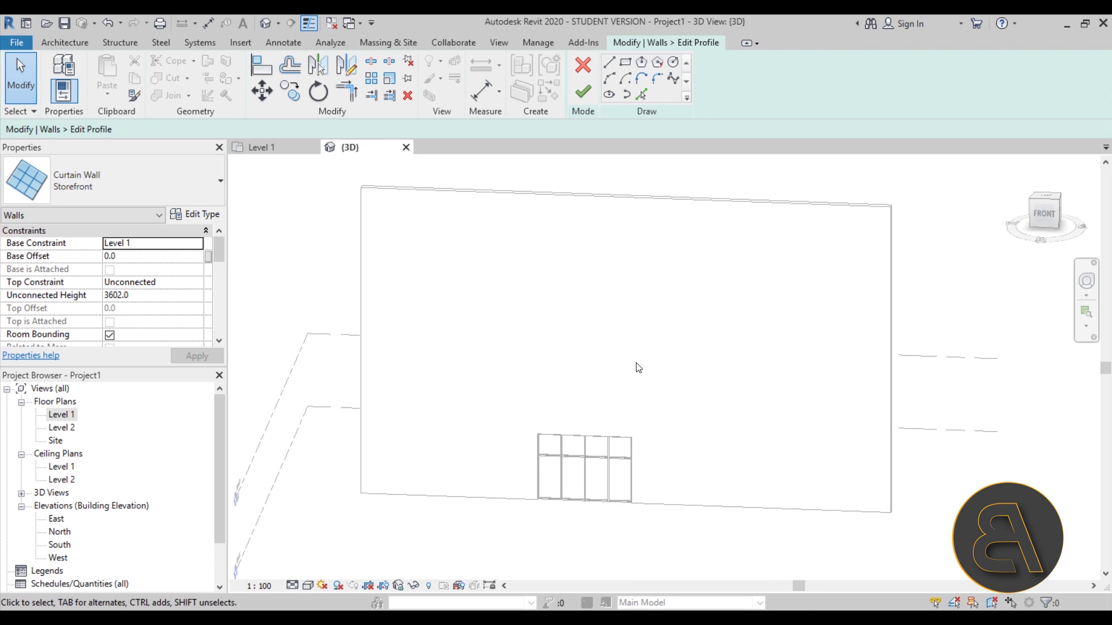
pyautogui.click(611, 64)
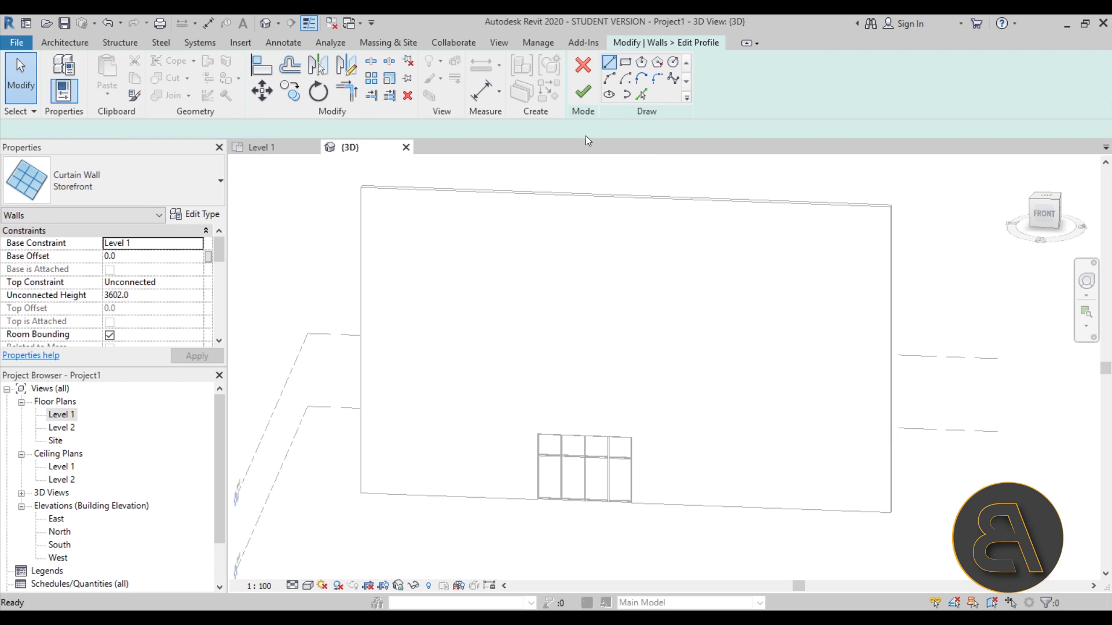
pyautogui.click(381, 413)
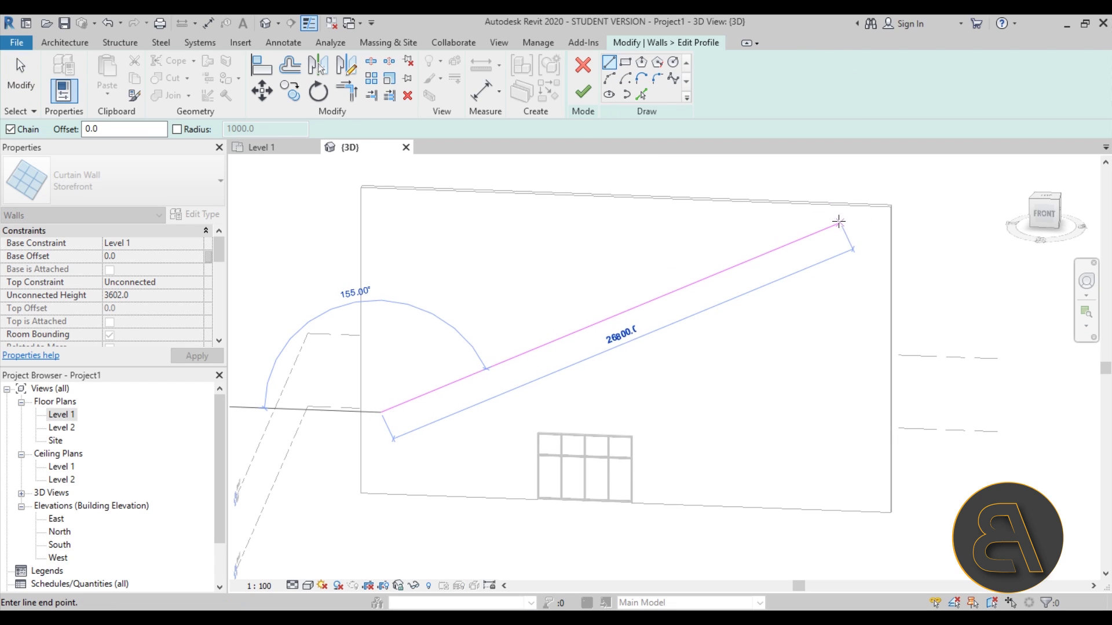
pyautogui.scroll(5, 828, 232)
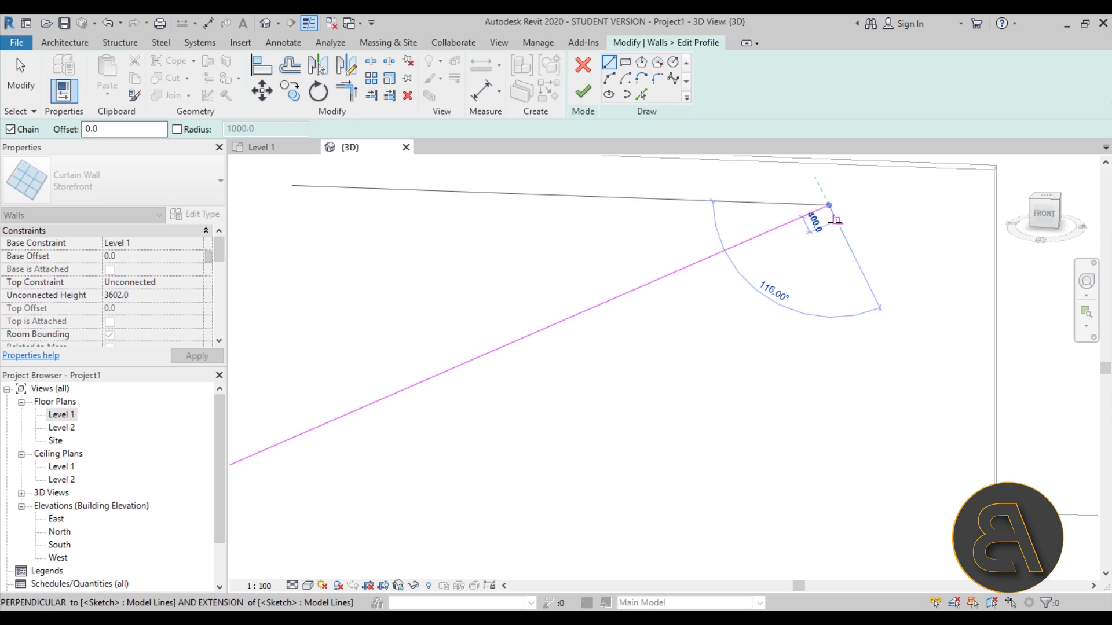
pyautogui.scroll(-3, 778, 251)
pyautogui.moveTo(663, 324); pyautogui.dragTo(846, 195, button='middle')
pyautogui.scroll(4, 550, 315)
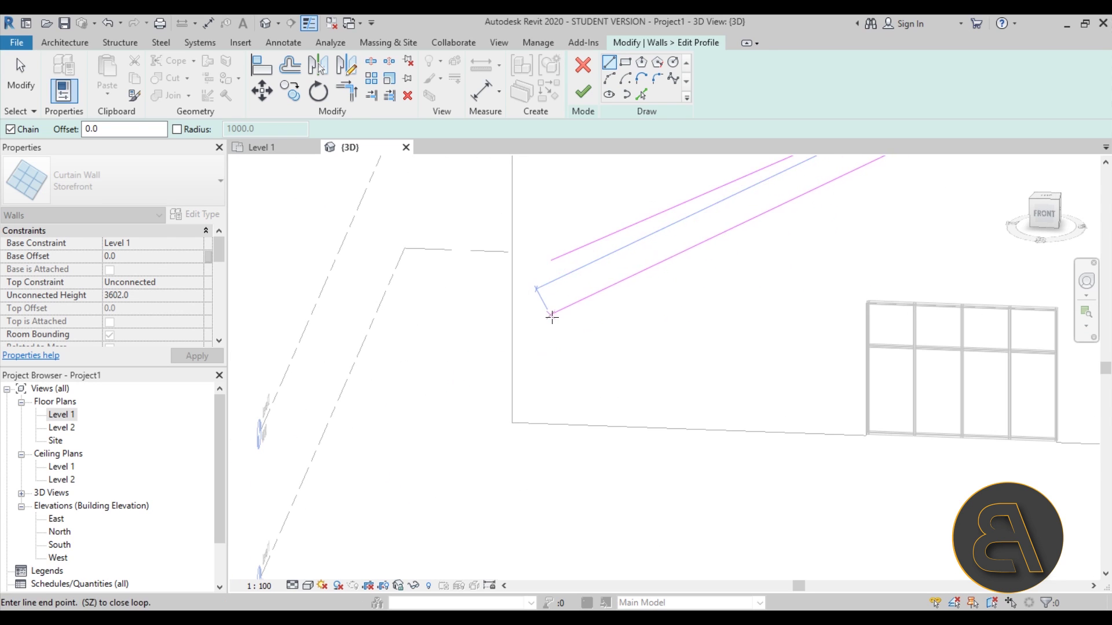
pyautogui.click(561, 273)
pyautogui.scroll(-5, 544, 284)
pyautogui.press('Escape')
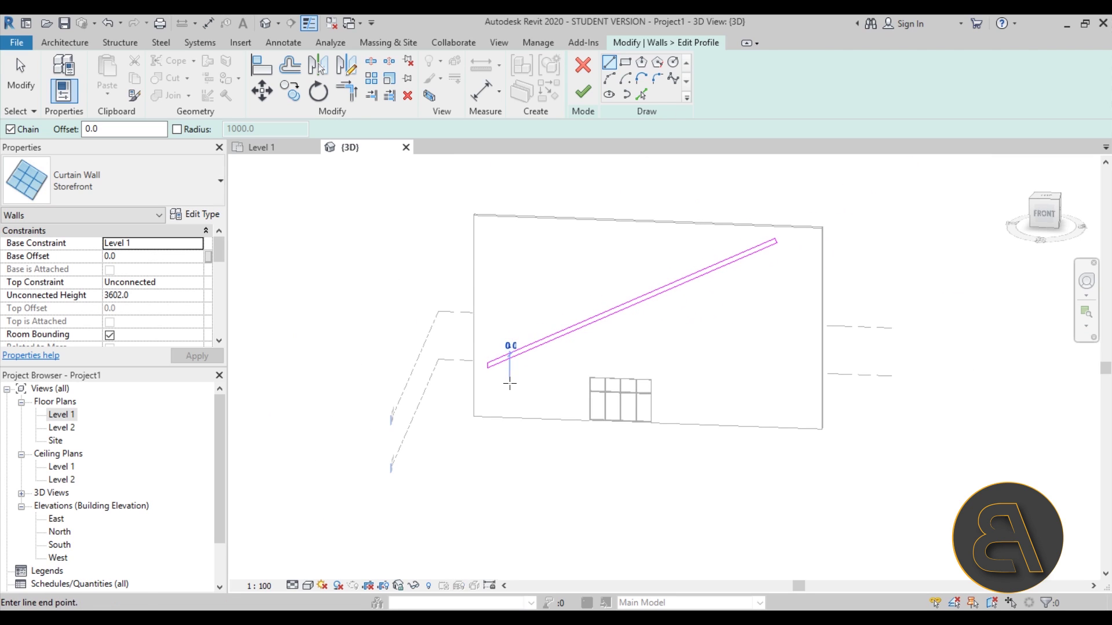
# Step: Sketch a second closed diagonal strip below the first, rising to the right at a shallower angle
pyautogui.scroll(4, 780, 282)
pyautogui.click(850, 302)
pyautogui.scroll(-5, 650, 359)
pyautogui.scroll(5, 647, 304)
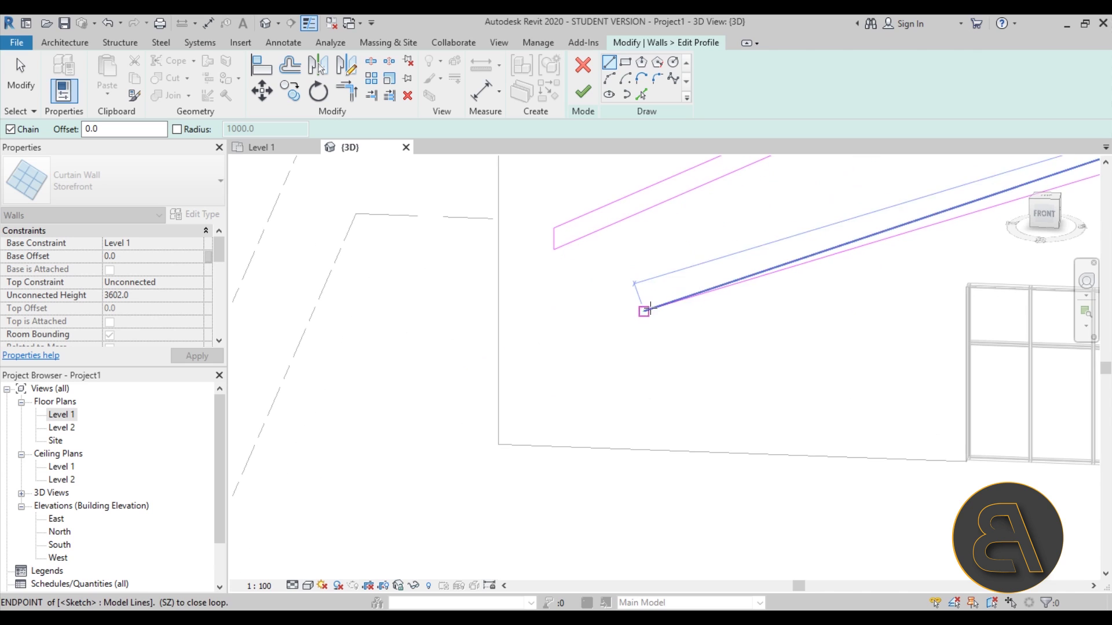
pyautogui.click(644, 311)
pyautogui.moveTo(641, 310); pyautogui.dragTo(472, 405, button='middle')
pyautogui.scroll(-2, 472, 405)
# Step: Sketch a third closed strip about 700 mm wide, sloping down to the right across the first two strips
pyautogui.click(557, 283)
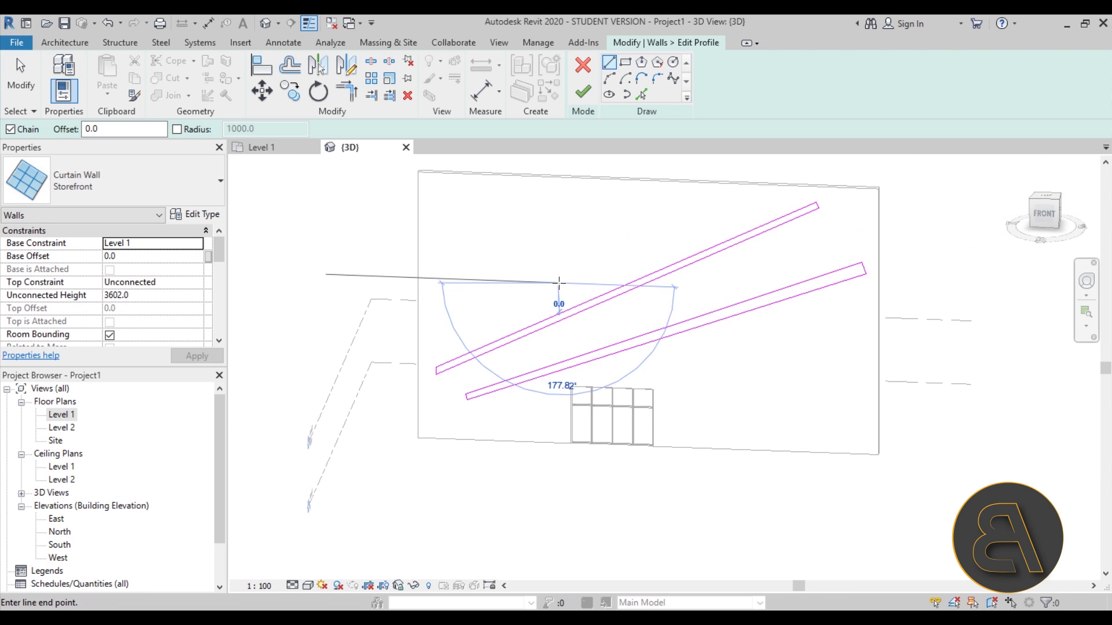
pyautogui.scroll(2, 860, 402)
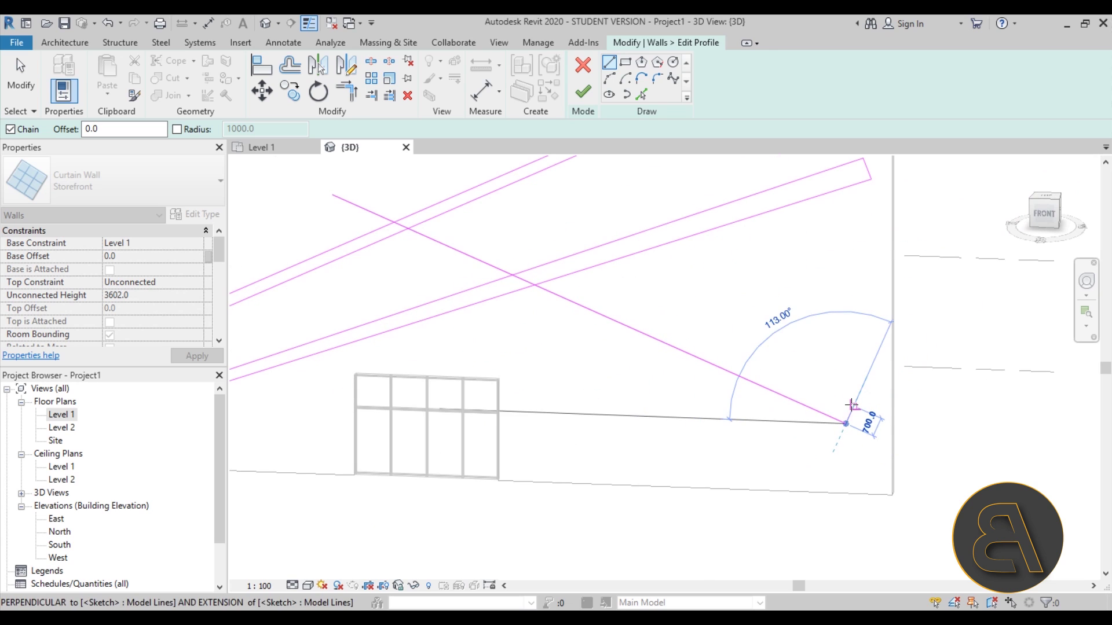
pyautogui.click(852, 406)
pyautogui.click(340, 177)
pyautogui.click(332, 194)
# Step: Sketch a fourth strip about 8600 mm long, sloping steeply down across the first strip and ending on the second strip's lower edge
pyautogui.keyDown('shift'); pyautogui.moveTo(675, 256); pyautogui.dragTo(655, 354, button='middle'); pyautogui.keyUp('shift')
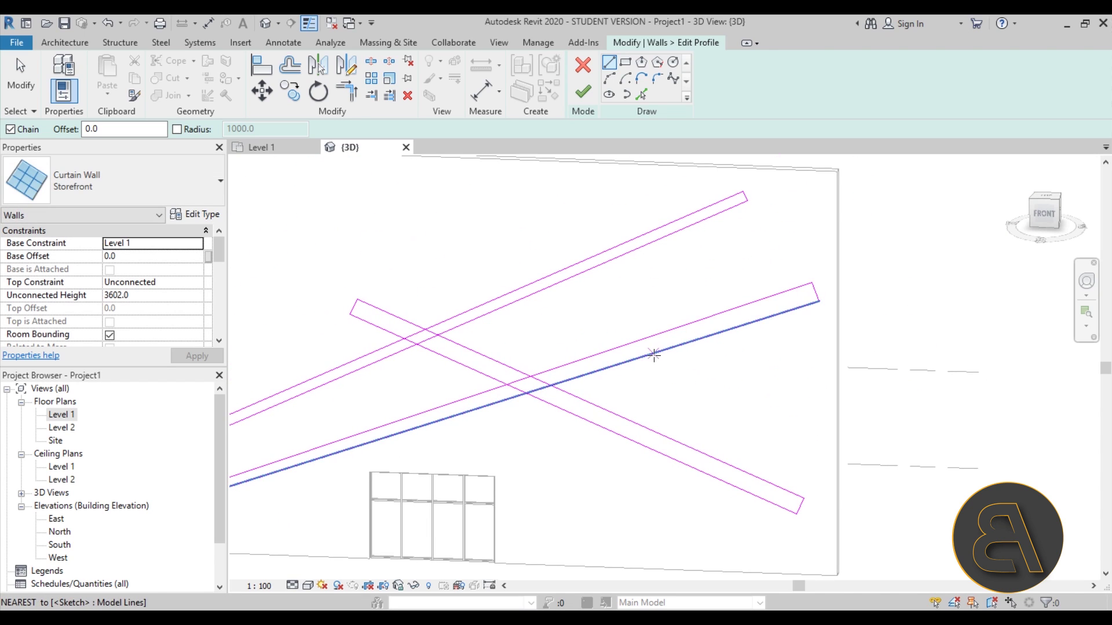
pyautogui.click(654, 355)
pyautogui.click(532, 183)
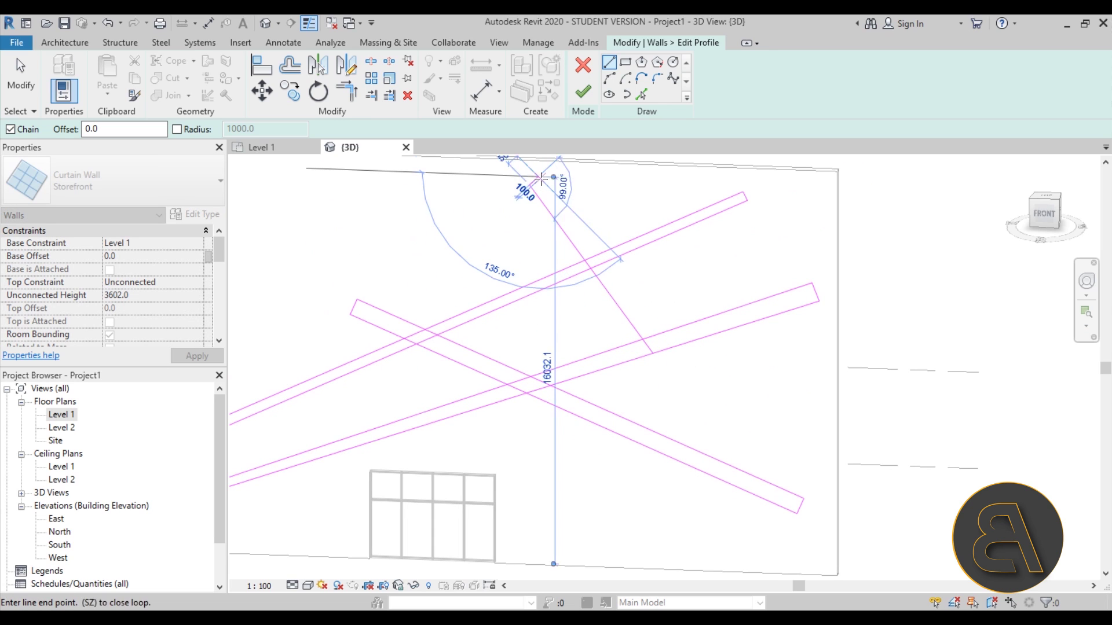
pyautogui.click(666, 348)
pyautogui.press('Escape')
pyautogui.scroll(-3, 645, 371)
pyautogui.press('Escape')
pyautogui.scroll(4, 614, 299)
pyautogui.moveTo(663, 332); pyautogui.dragTo(595, 377)
pyautogui.press('Escape')
pyautogui.moveTo(543, 323); pyautogui.dragTo(580, 298, button='middle')
pyautogui.scroll(-1, 578, 302)
pyautogui.scroll(3, 558, 345)
pyautogui.click(596, 342)
pyautogui.moveTo(596, 342); pyautogui.dragTo(562, 364)
pyautogui.press('Escape')
pyautogui.scroll(-6, 492, 241)
pyautogui.moveTo(536, 262)
pyautogui.mouseDown(button='middle')
pyautogui.moveTo(583, 331)
pyautogui.moveTo(618, 348)
pyautogui.mouseUp(button='middle')
pyautogui.scroll(-3, 609, 347)
pyautogui.scroll(5, 516, 377)
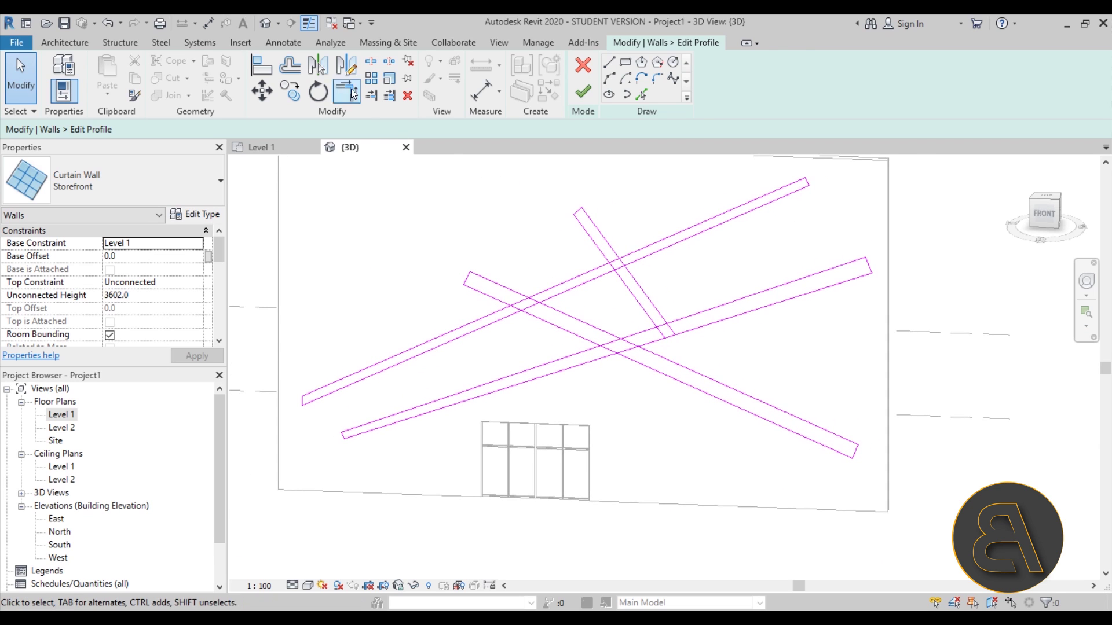
# Step: Split the edge lines of the diagonal strips where the strips cross one another
pyautogui.scroll(3, 599, 382)
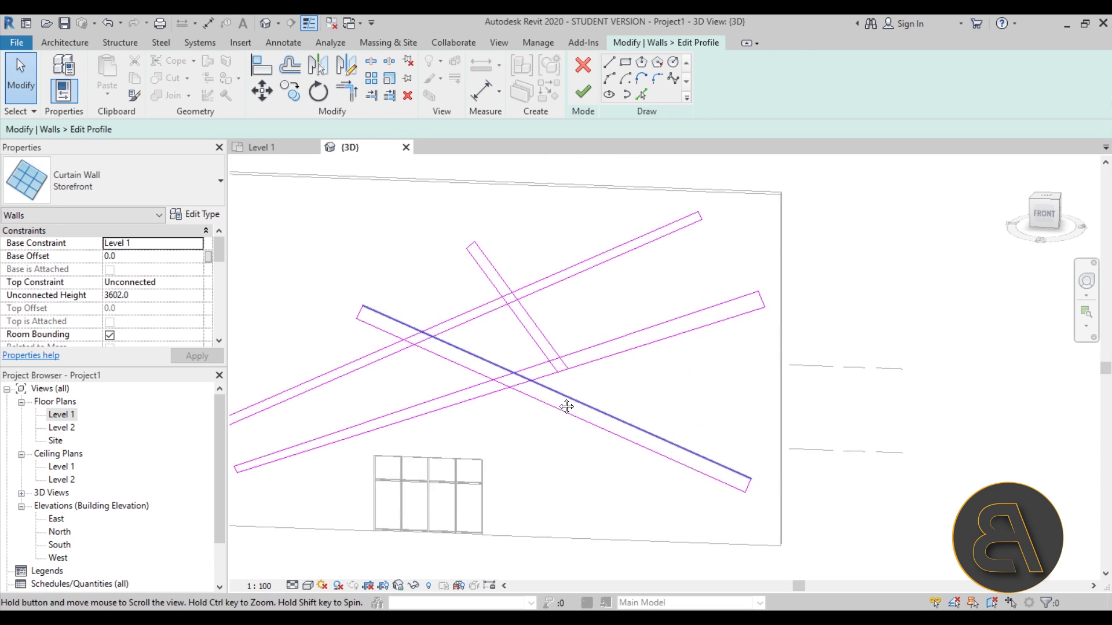
pyautogui.moveTo(647, 342); pyautogui.dragTo(626, 349, button='middle')
pyautogui.moveTo(610, 387); pyautogui.dragTo(711, 333, button='middle')
pyautogui.moveTo(589, 387); pyautogui.dragTo(617, 373, button='middle')
pyautogui.scroll(3, 519, 284)
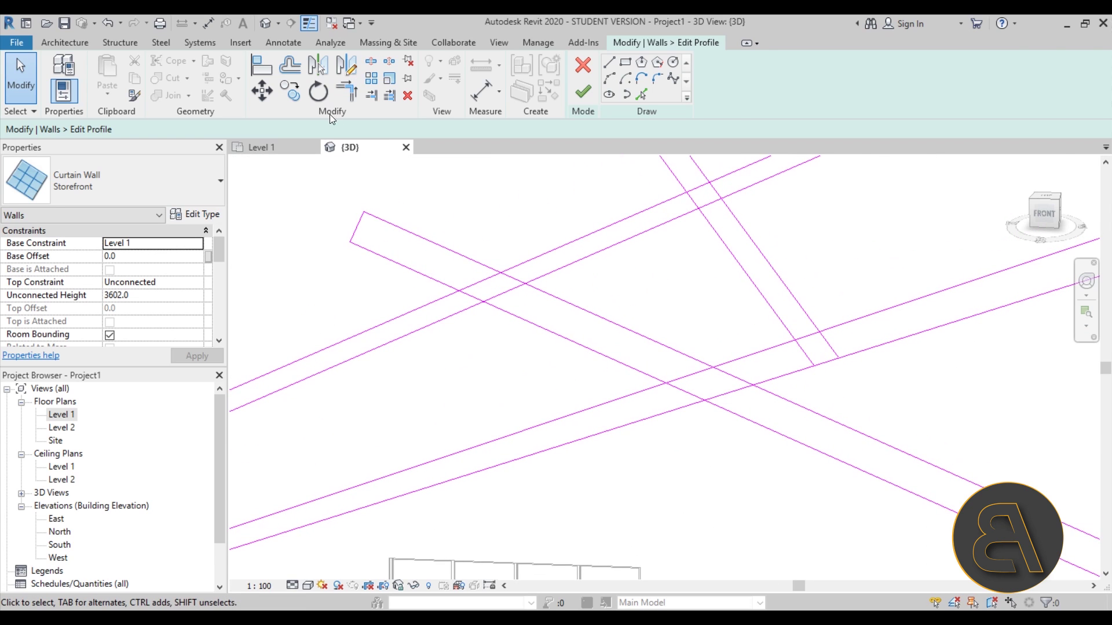
pyautogui.click(370, 63)
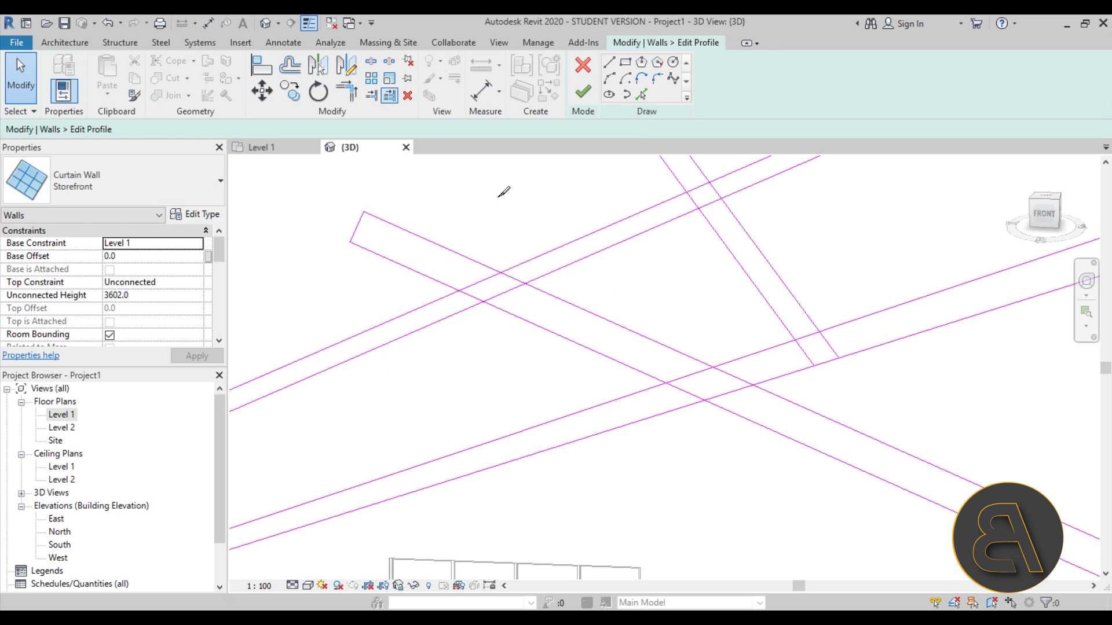
pyautogui.scroll(2, 486, 284)
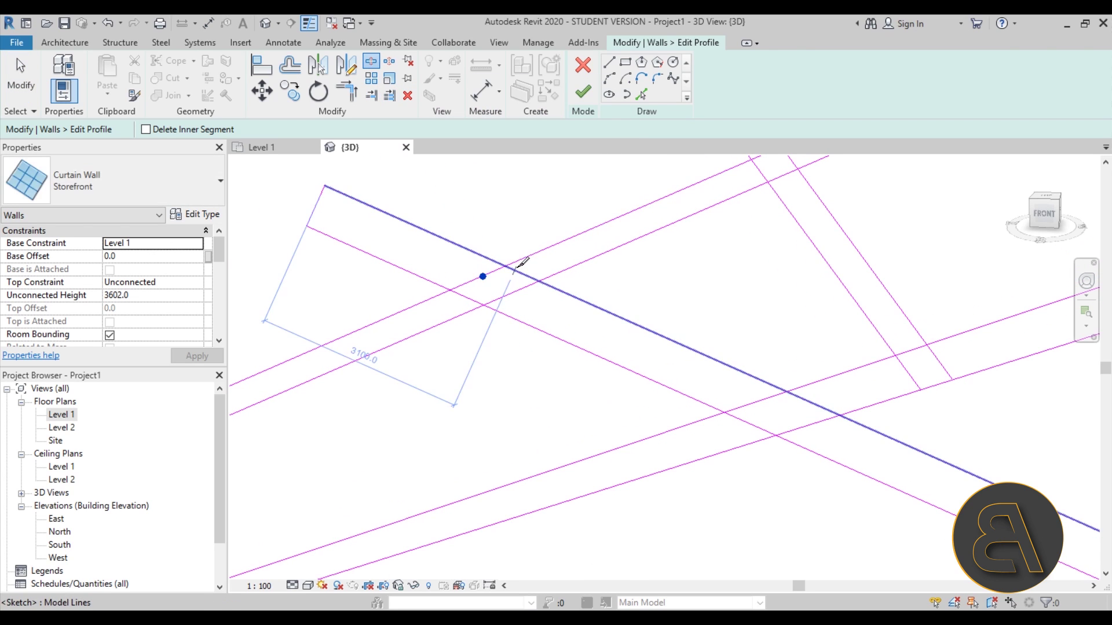
pyautogui.click(471, 300)
pyautogui.scroll(-3, 579, 354)
pyautogui.moveTo(677, 378); pyautogui.dragTo(598, 337, button='middle')
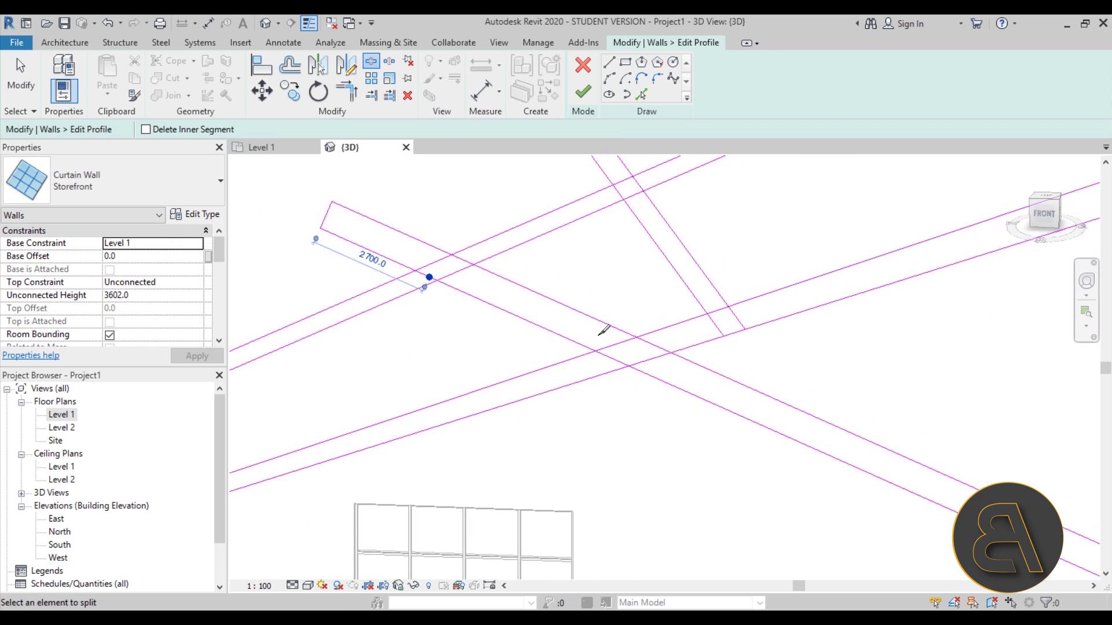
pyautogui.scroll(4, 603, 350)
pyautogui.click(592, 366)
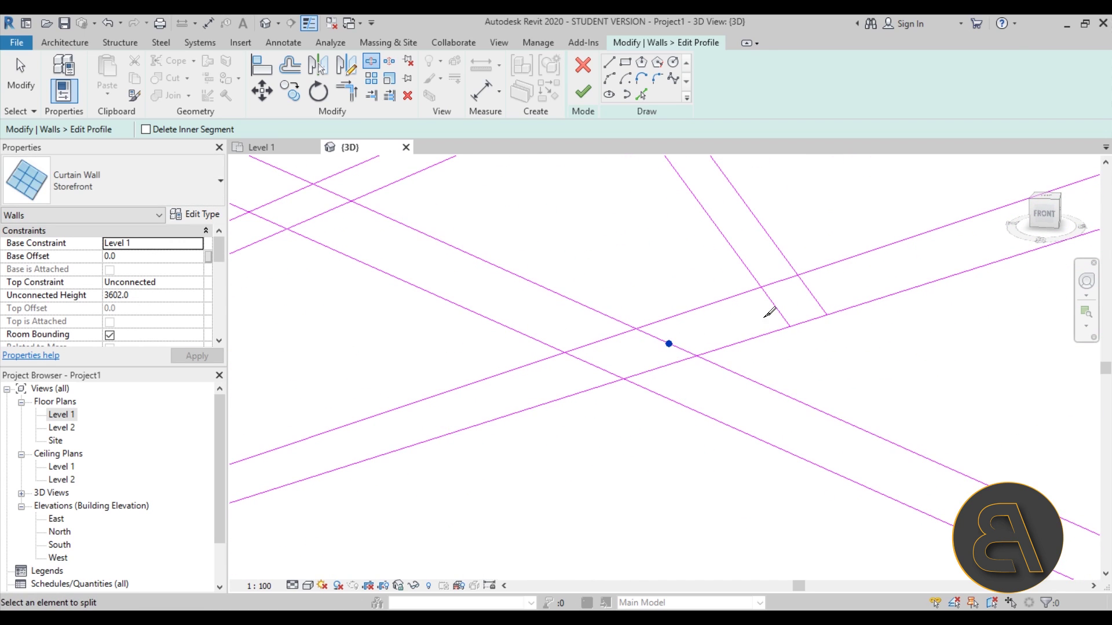
pyautogui.scroll(-2, 811, 288)
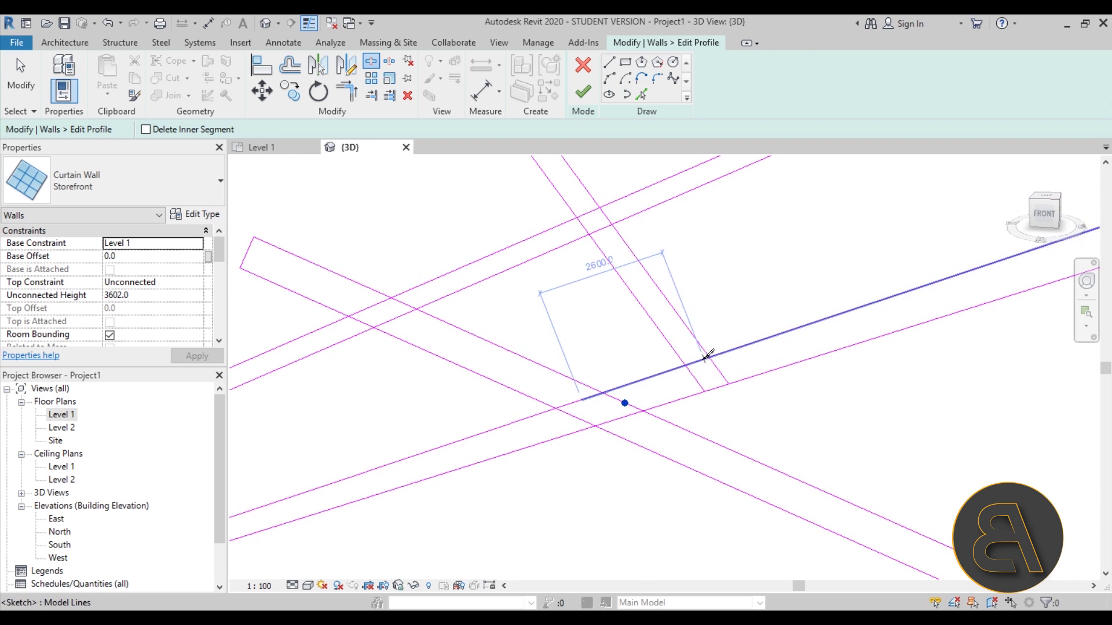
pyautogui.scroll(3, 591, 333)
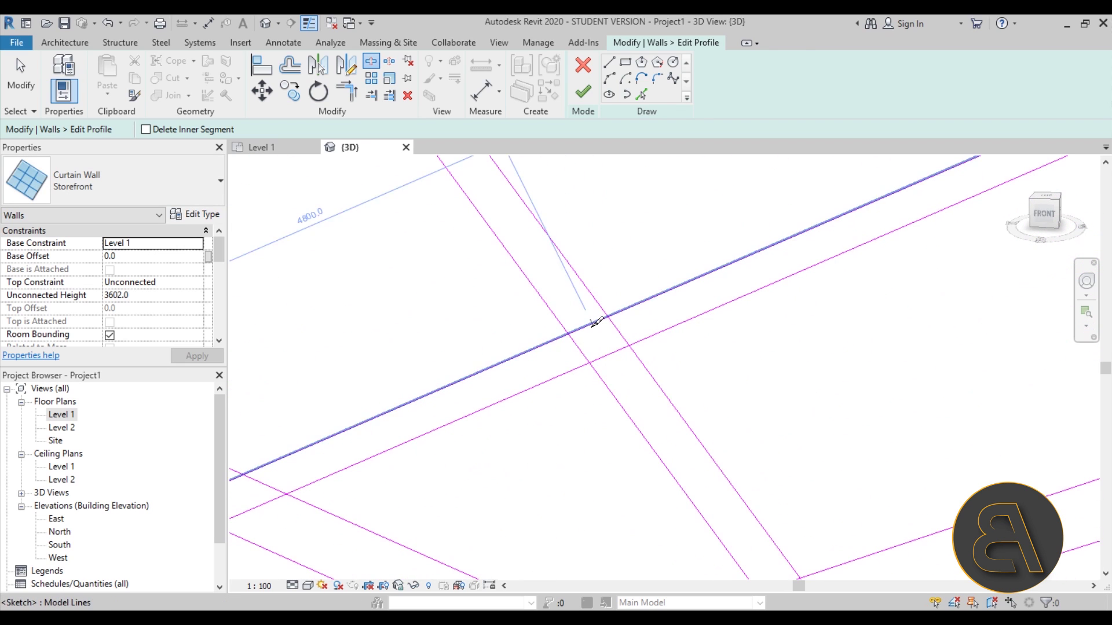
pyautogui.scroll(-2, 710, 330)
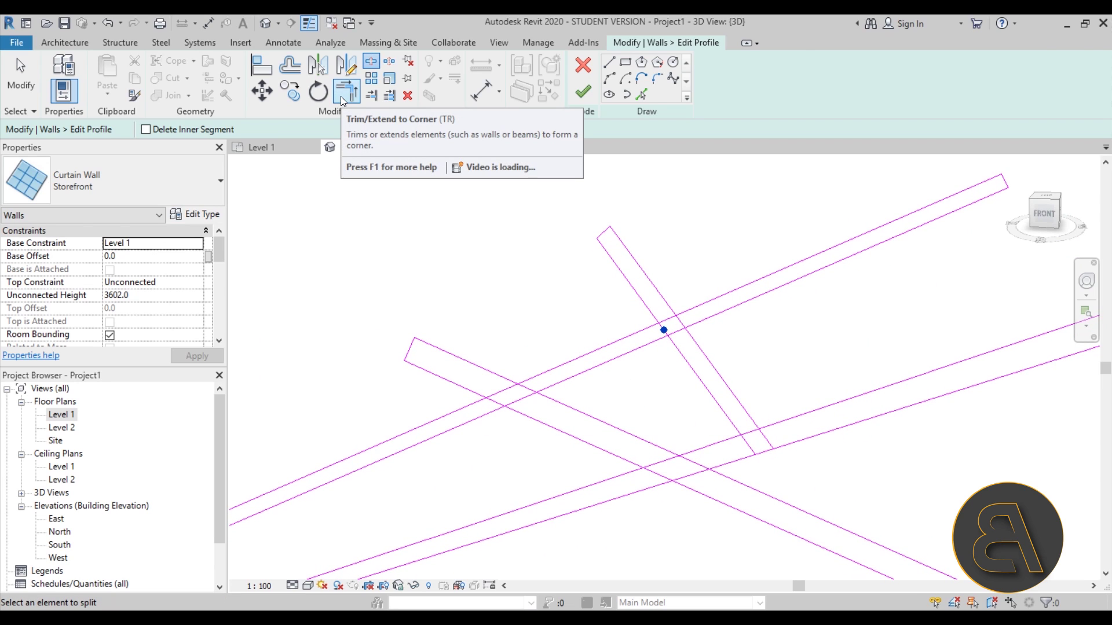
pyautogui.press('Escape')
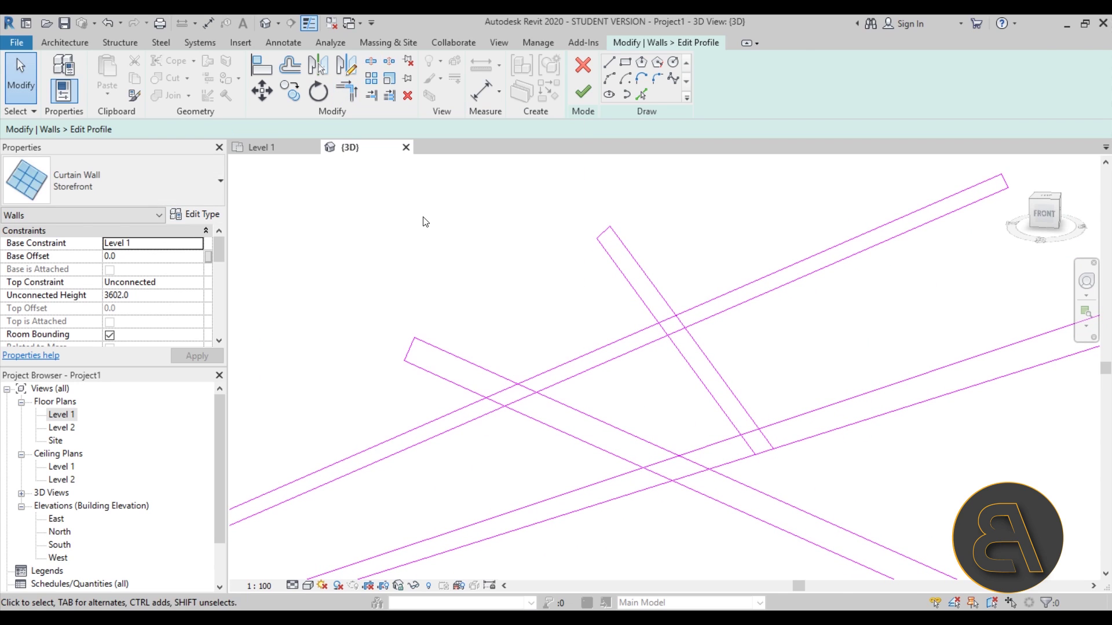
# Step: Trim the third strip's edge lines into corners with the first and second strips at their crossings
pyautogui.press('t')
pyautogui.press('r')
pyautogui.moveTo(564, 344); pyautogui.dragTo(568, 305, button='middle')
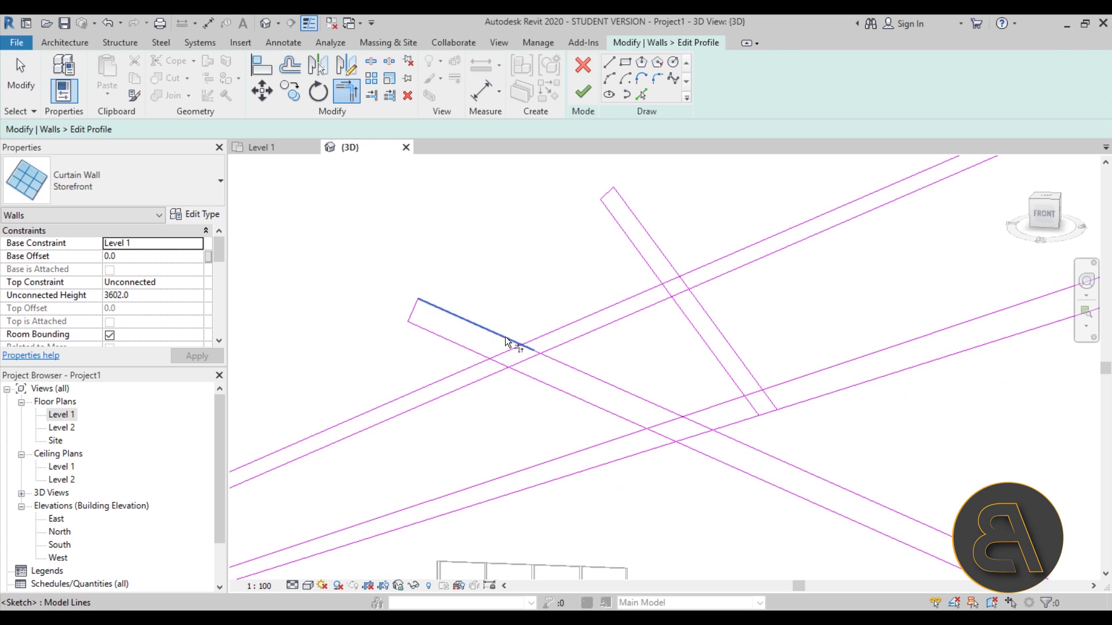
pyautogui.click(538, 334)
pyautogui.click(496, 375)
pyautogui.click(688, 447)
pyautogui.moveTo(688, 447); pyautogui.dragTo(658, 356, button='middle')
pyautogui.scroll(-5, 705, 374)
pyautogui.scroll(5, 607, 358)
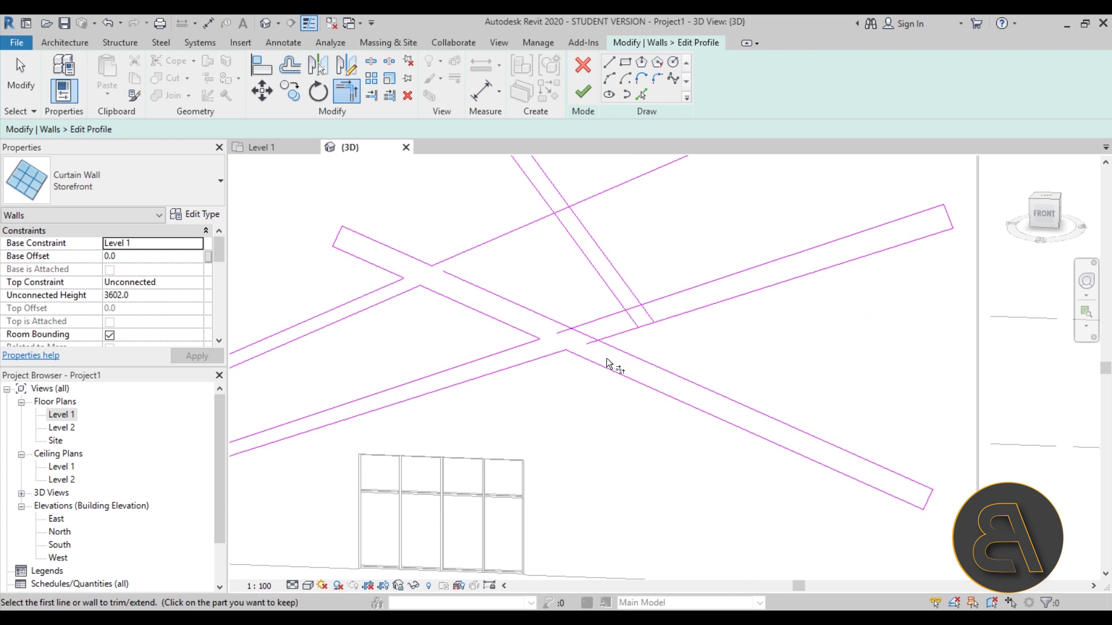
# Step: Trim the second strip's right-hand lines into corners with the third strip's upper edge and the fourth strip's sides
pyautogui.click(610, 341)
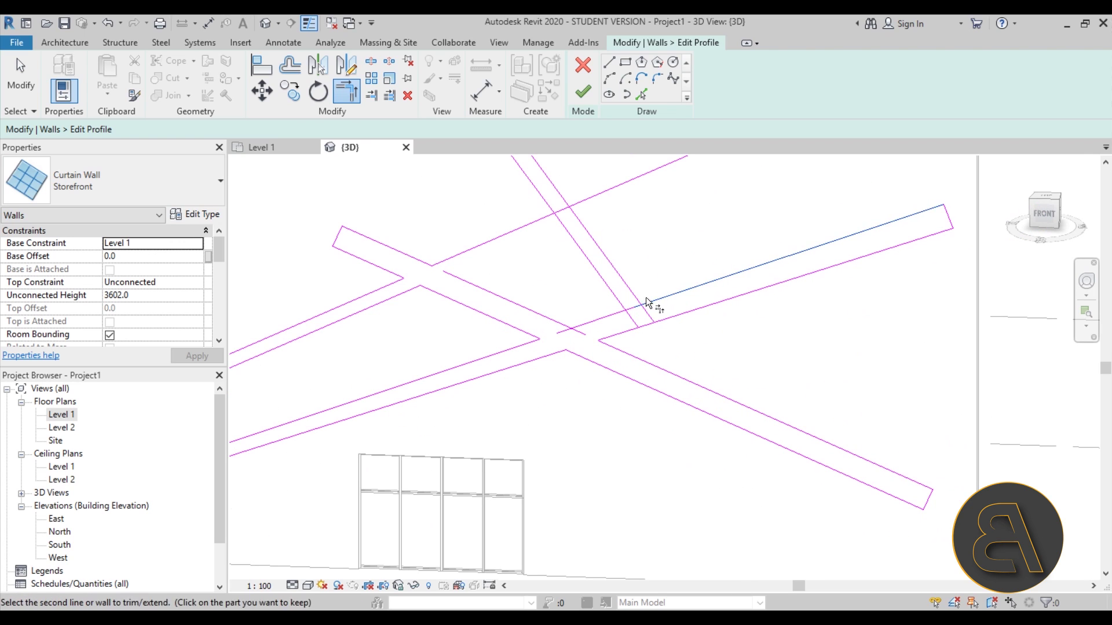
pyautogui.click(620, 301)
pyautogui.scroll(-3, 544, 330)
pyautogui.scroll(3, 559, 315)
pyautogui.scroll(-1, 561, 321)
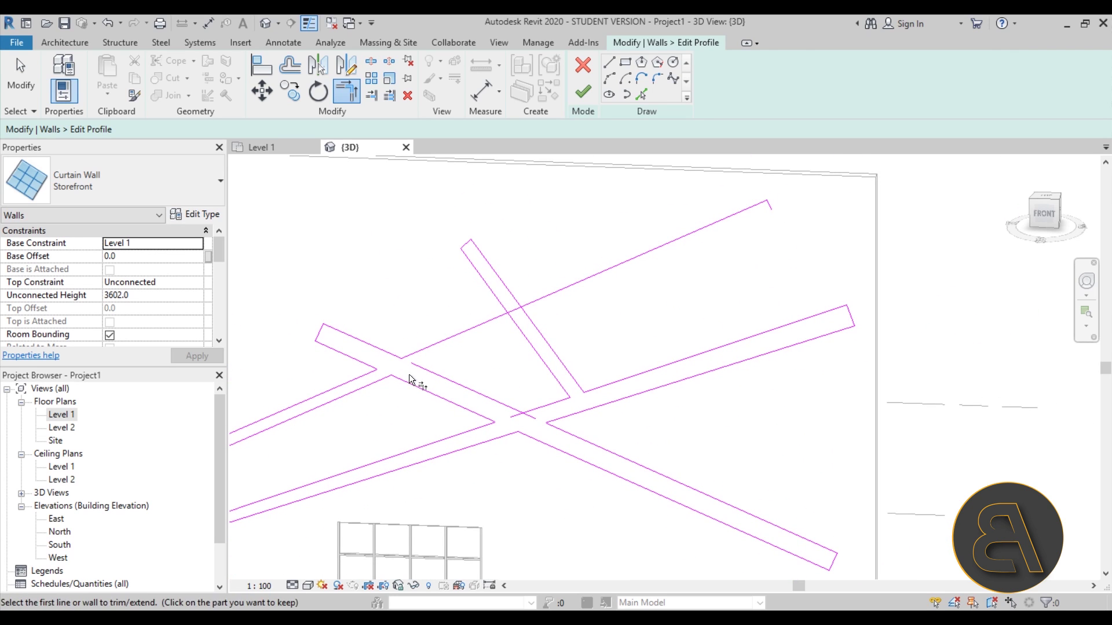
# Step: Redraw the first strip's missing lower edge from its crossing with the third strip to its upper-right end
pyautogui.click(610, 63)
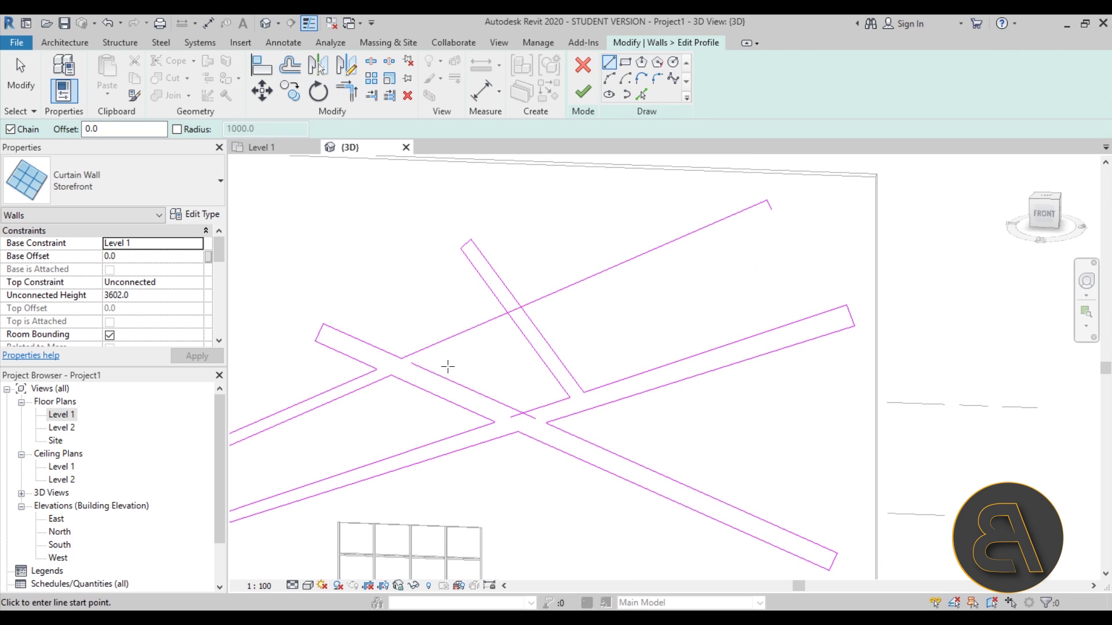
pyautogui.click(415, 365)
pyautogui.press('Escape')
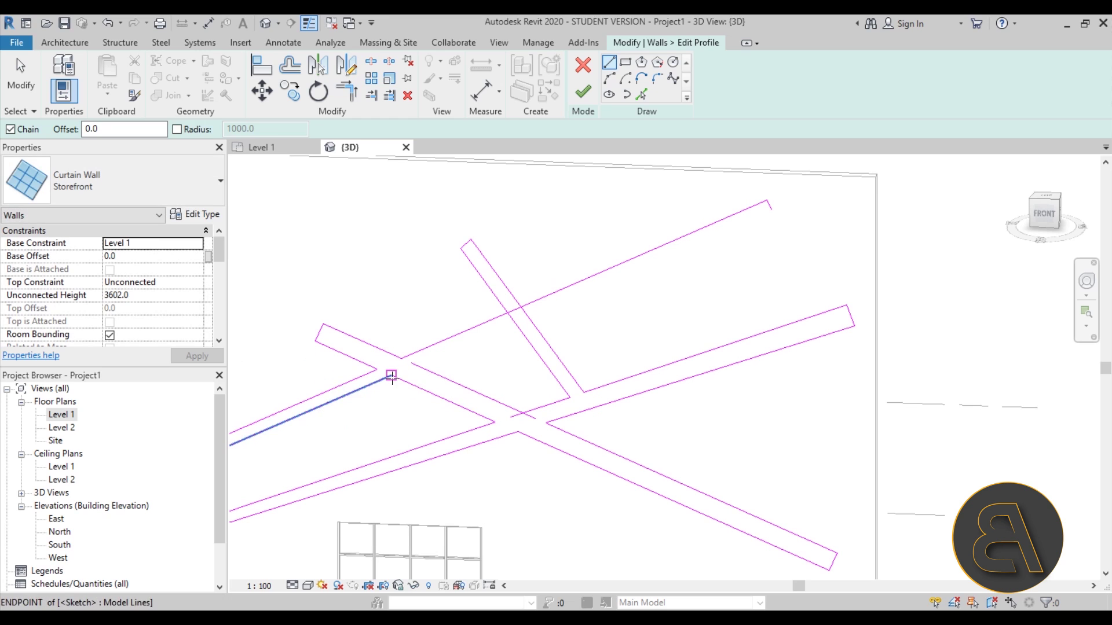
pyautogui.click(391, 377)
pyautogui.click(769, 207)
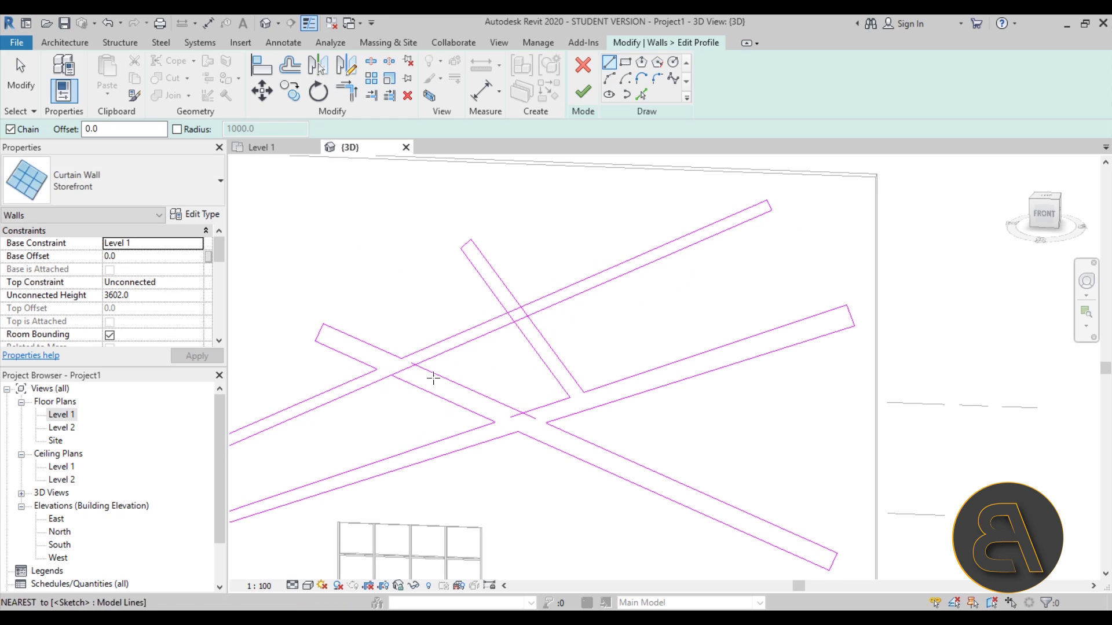
pyautogui.press('Escape')
# Step: Trim the edge lines of the first and fourth strips into corners where the two strips cross
pyautogui.scroll(3, 430, 376)
pyautogui.moveTo(554, 344); pyautogui.dragTo(476, 382, button='middle')
pyautogui.press('t')
pyautogui.press('r')
pyautogui.press('t')
pyautogui.press('r')
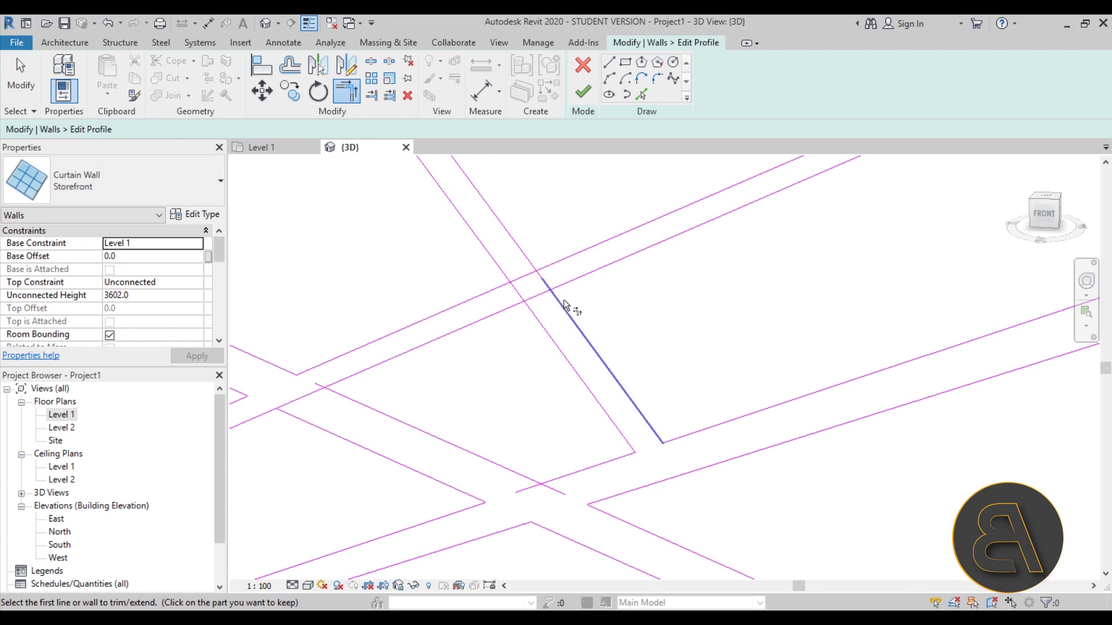
pyautogui.scroll(-2, 565, 287)
pyautogui.moveTo(565, 286); pyautogui.dragTo(576, 352, button='middle')
pyautogui.click(561, 312)
pyautogui.click(529, 307)
pyautogui.moveTo(488, 354); pyautogui.dragTo(464, 377, button='middle')
pyautogui.press('Escape')
# Step: Delete the three leftover lines inside the central junction: the third, fourth and second strips' inner edge segments
pyautogui.click(462, 381)
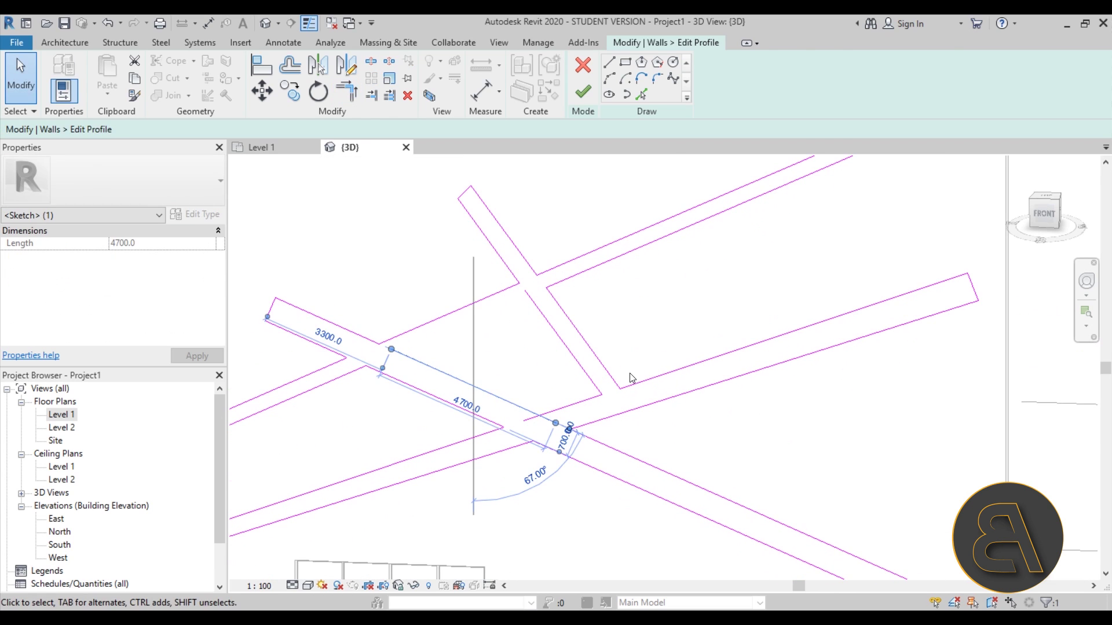
pyautogui.press('Delete')
pyautogui.click(577, 360)
pyautogui.press('Delete')
pyautogui.click(576, 404)
pyautogui.press('Delete')
pyautogui.scroll(-8, 558, 373)
pyautogui.moveTo(560, 405); pyautogui.dragTo(560, 435, button='middle')
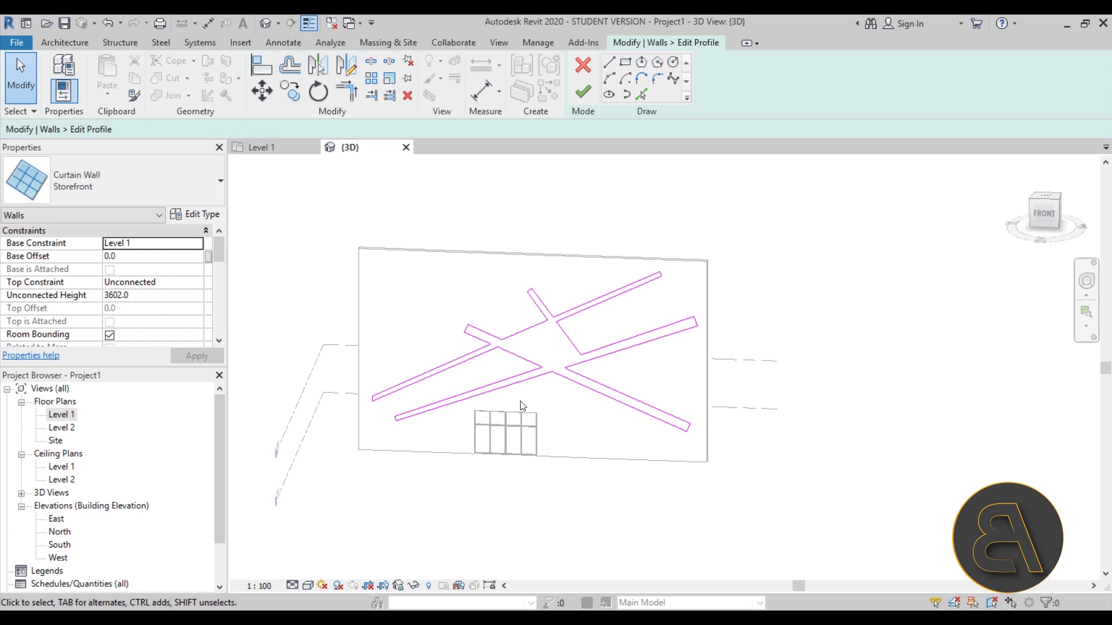
# Step: Finish the profile edit and delete the curtain wall elements that can no longer be created
pyautogui.scroll(1, 521, 359)
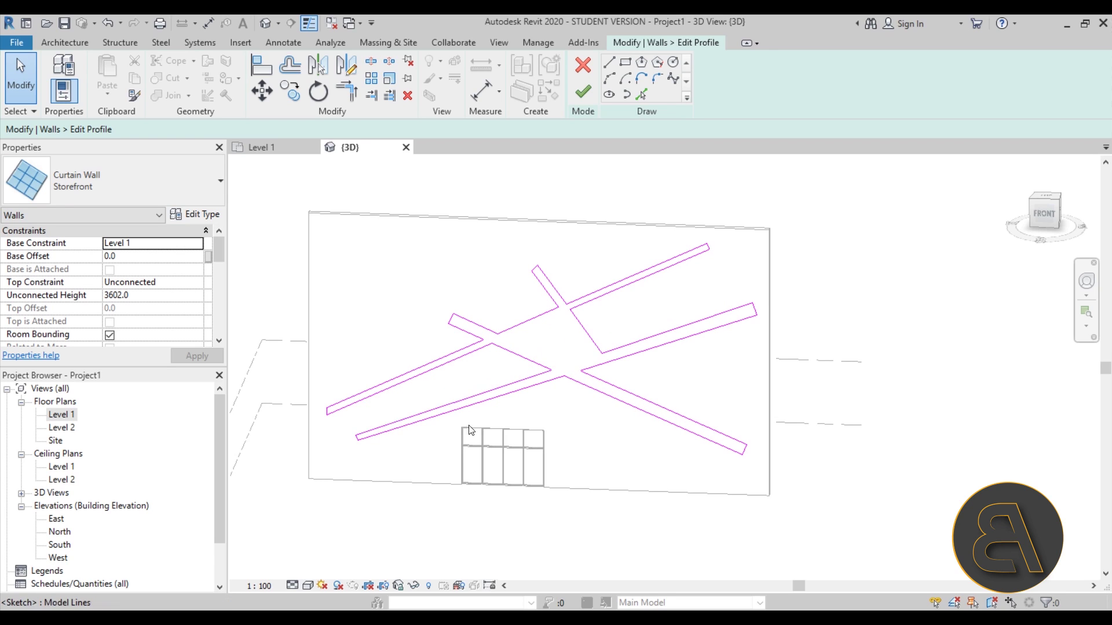
pyautogui.moveTo(488, 329); pyautogui.dragTo(486, 324, button='middle')
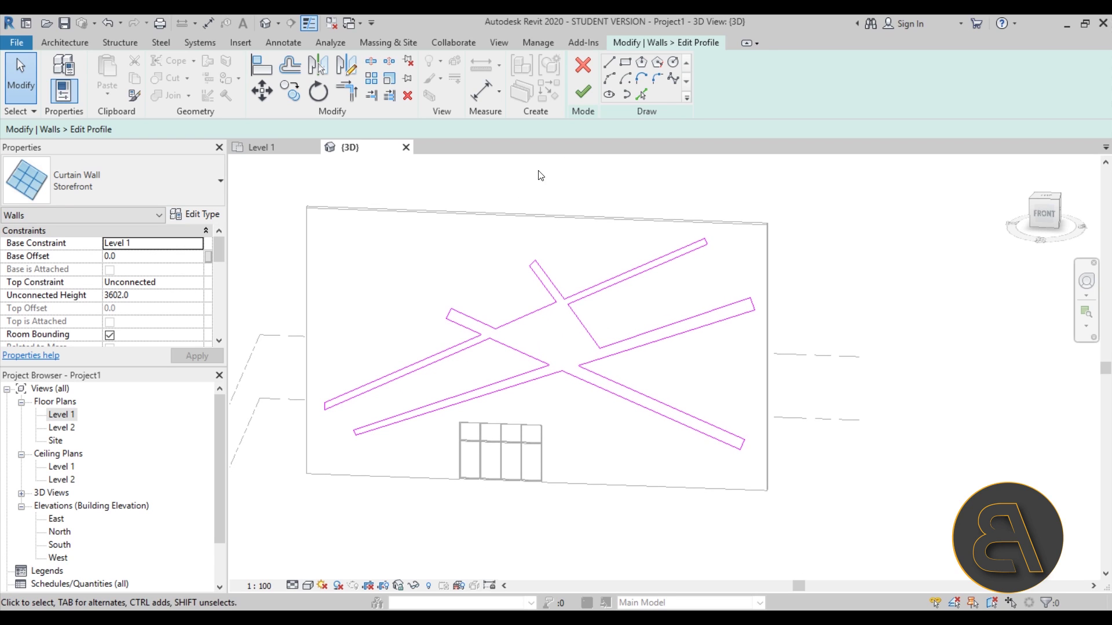
pyautogui.click(582, 92)
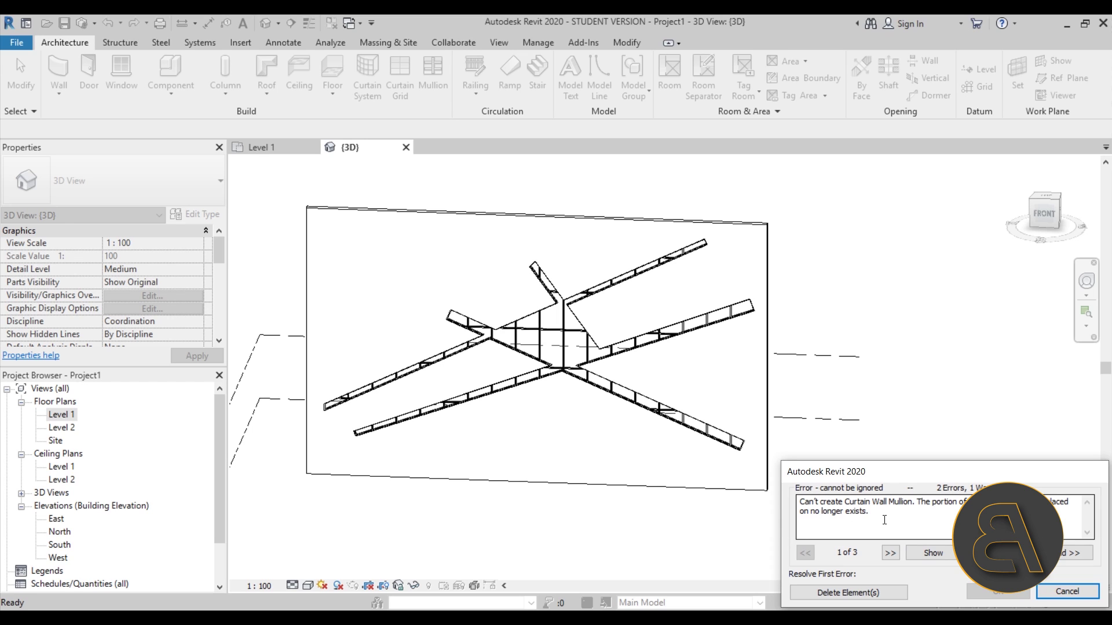
pyautogui.click(834, 592)
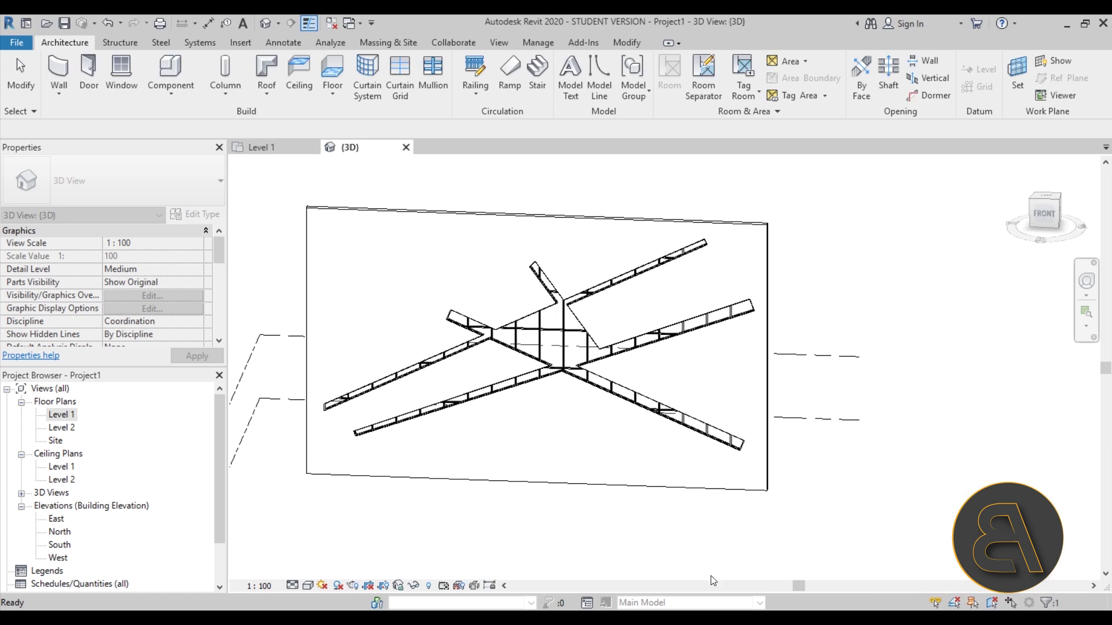
pyautogui.scroll(3, 557, 374)
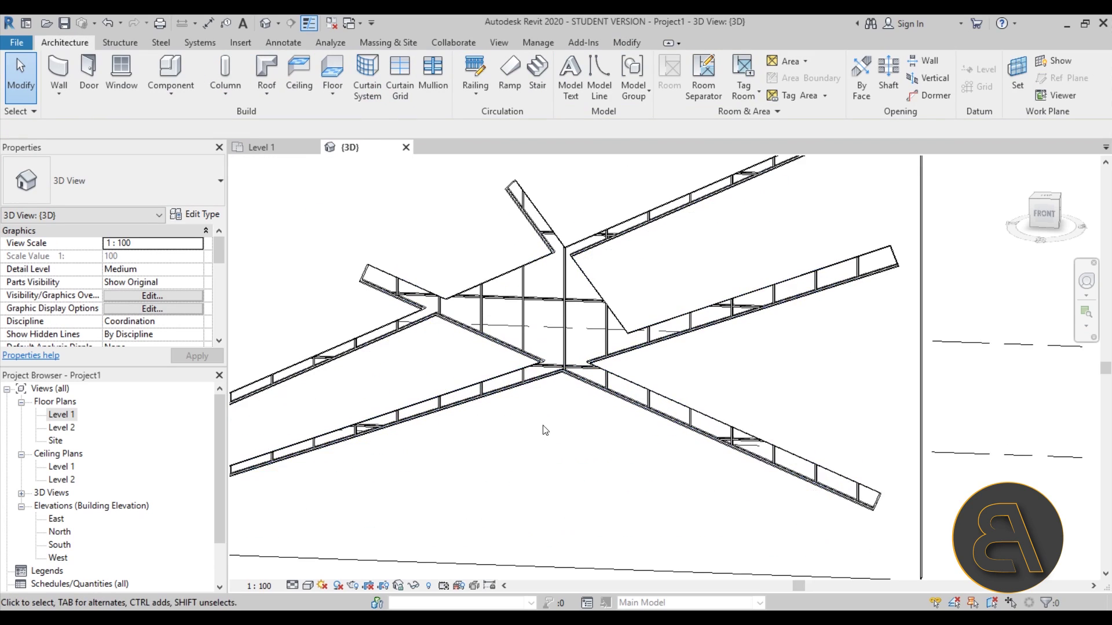
pyautogui.scroll(-3, 541, 430)
pyautogui.keyDown('shift'); pyautogui.moveTo(545, 459); pyautogui.dragTo(391, 494, button='middle'); pyautogui.keyUp('shift')
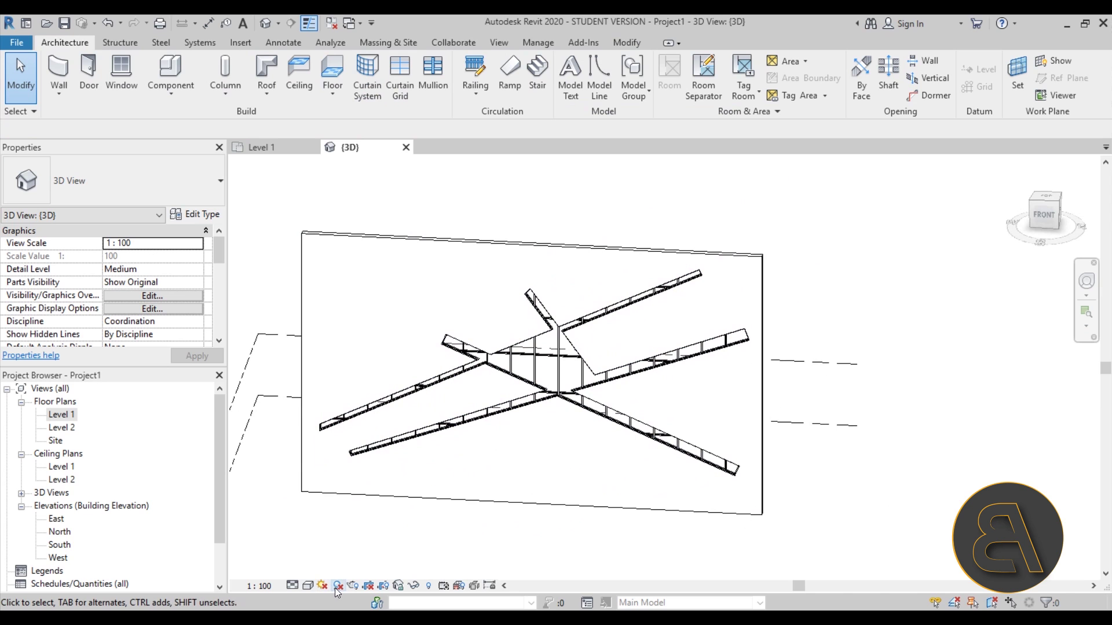
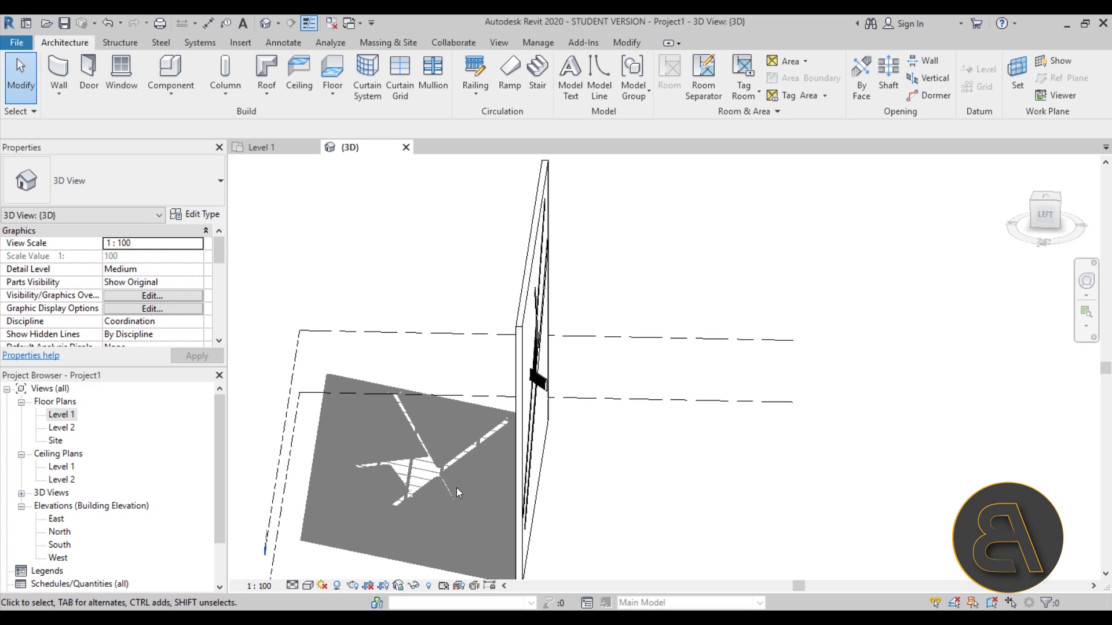
# Step: Examine the reshaped storefront's panels and mullions across the crossing diagonal strips
pyautogui.keyDown('shift'); pyautogui.moveTo(613, 524); pyautogui.dragTo(524, 440, button='middle'); pyautogui.keyUp('shift')
pyautogui.scroll(3, 530, 336)
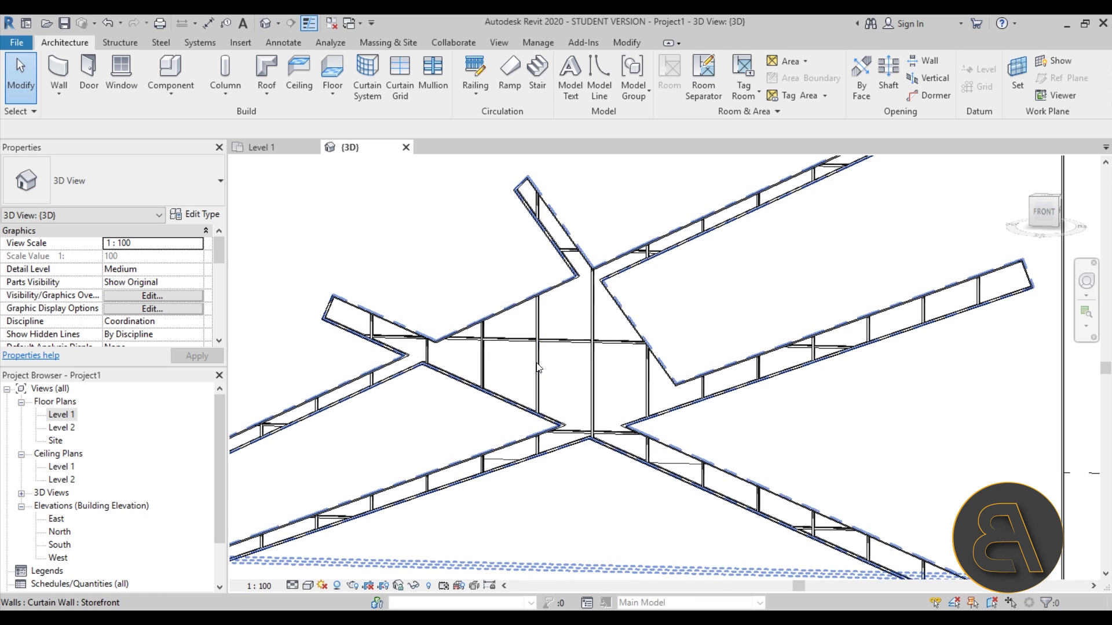
pyautogui.click(536, 363)
pyautogui.press('Escape')
pyautogui.click(513, 369)
pyautogui.scroll(-2, 512, 370)
pyautogui.keyDown('shift'); pyautogui.moveTo(513, 370); pyautogui.dragTo(574, 441, button='middle'); pyautogui.keyUp('shift')
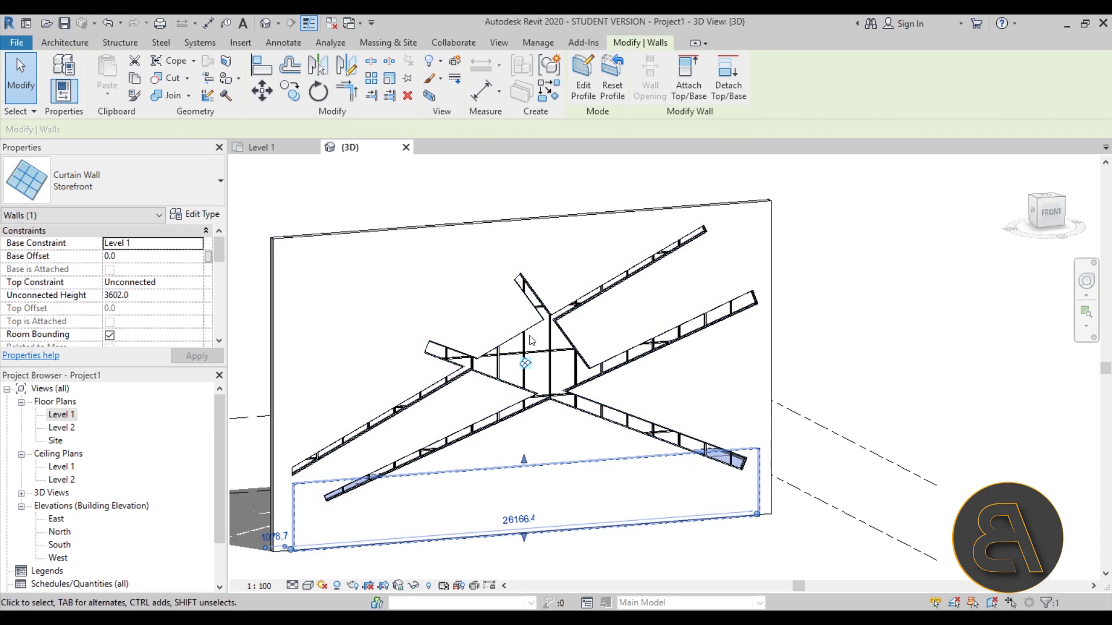
pyautogui.scroll(2, 588, 442)
pyautogui.scroll(1, 556, 422)
pyautogui.scroll(-1, 541, 429)
pyautogui.moveTo(540, 430); pyautogui.dragTo(543, 424, button='middle')
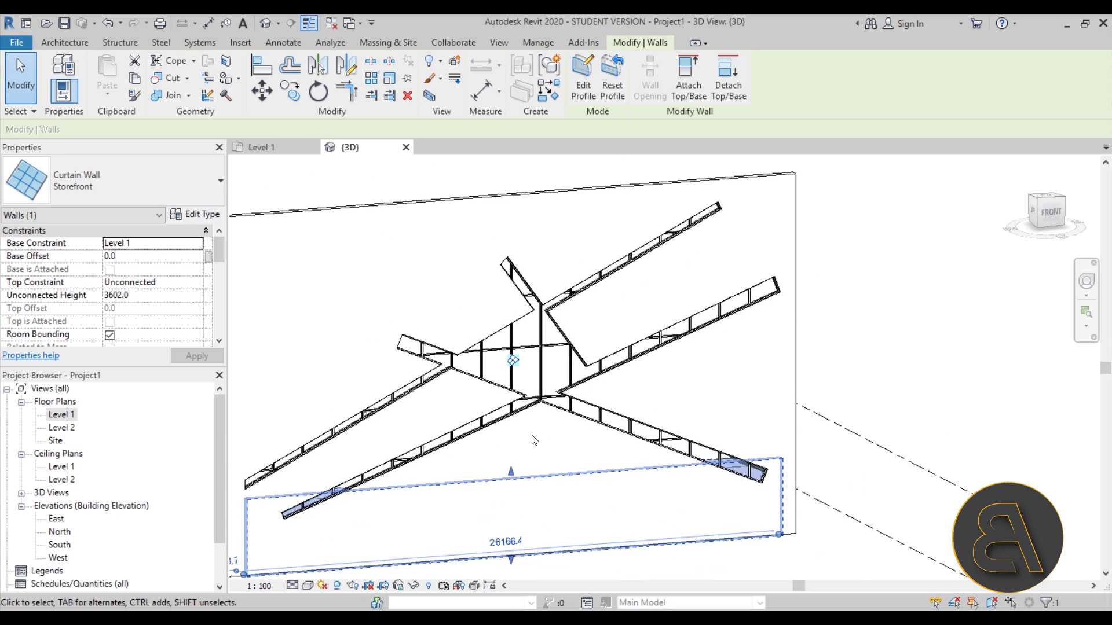
# Step: Change the embedded storefront's type to Curtain Wall and delete the leftover type-generated gridlines
pyautogui.click(566, 437)
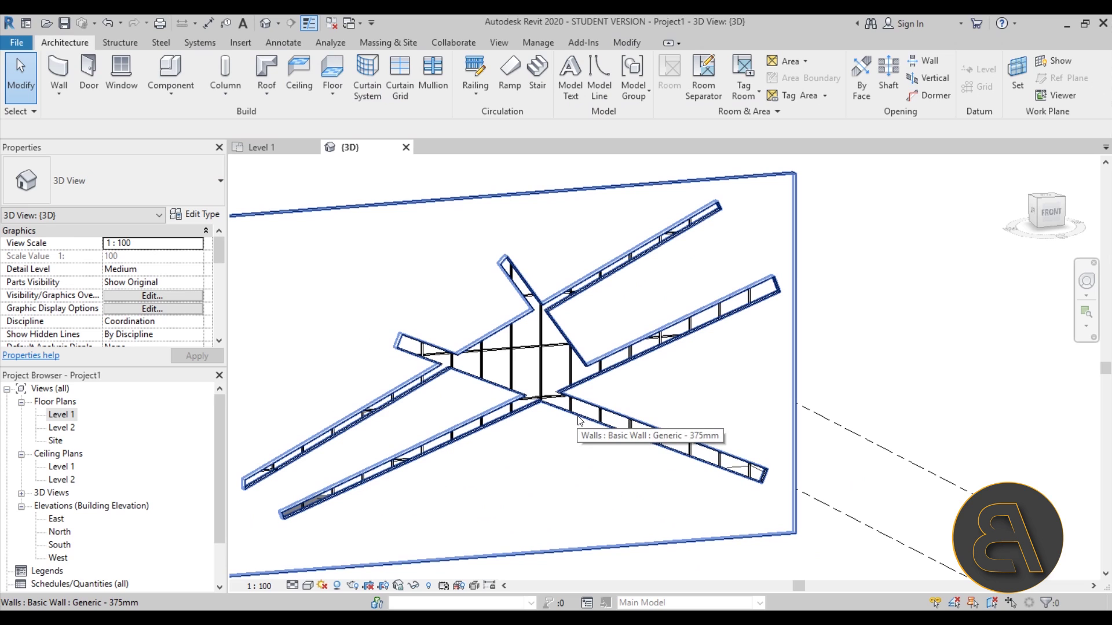
pyautogui.press('Tab')
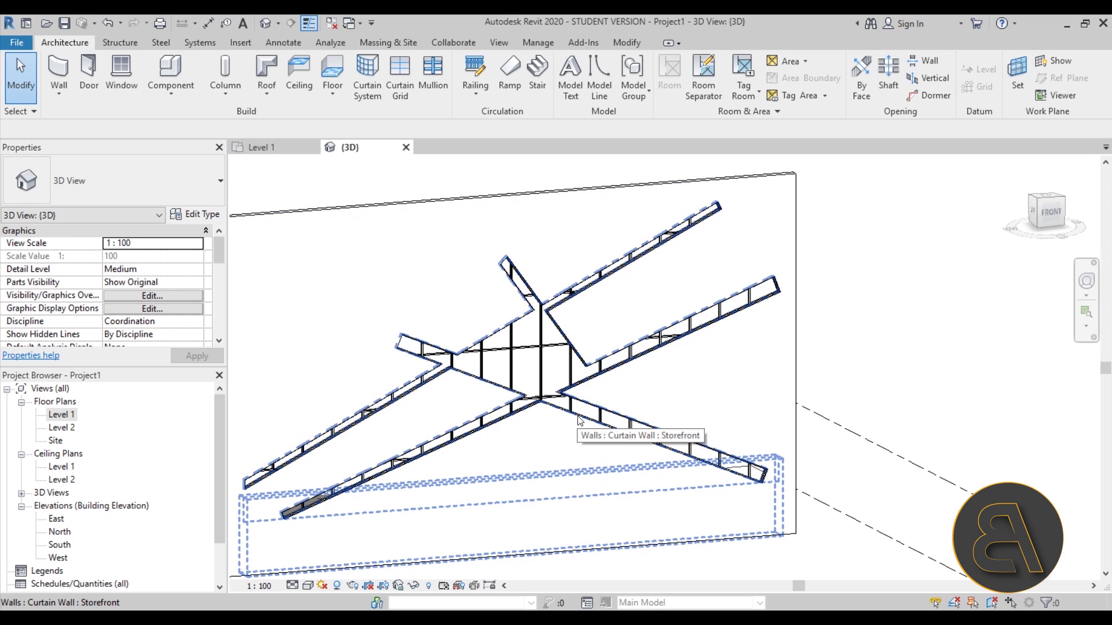
pyautogui.click(580, 421)
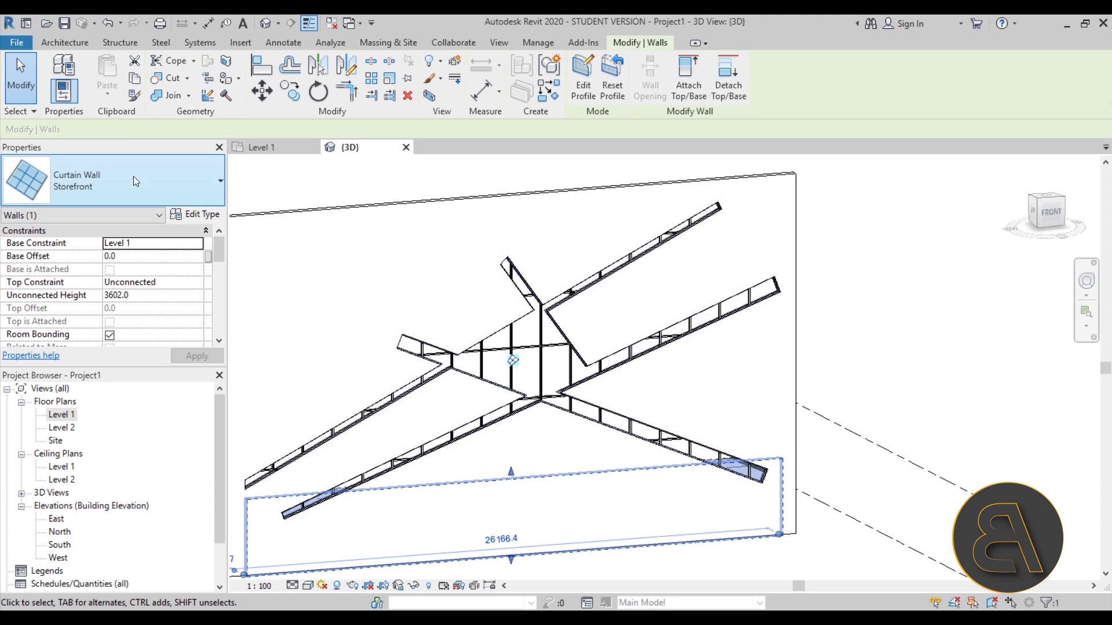
pyautogui.click(88, 189)
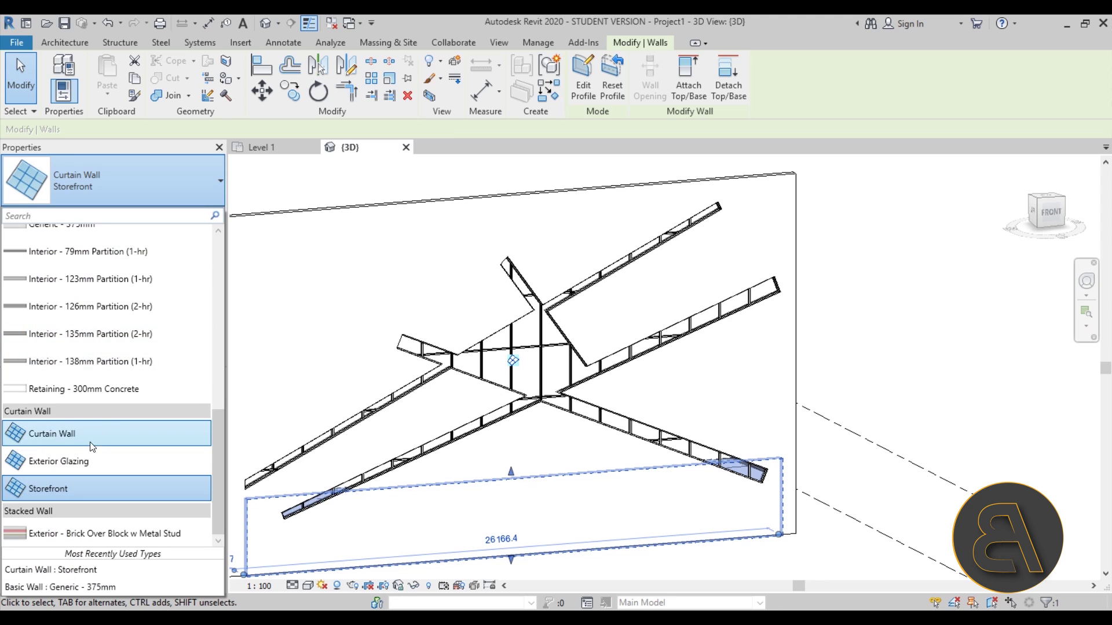
pyautogui.click(53, 444)
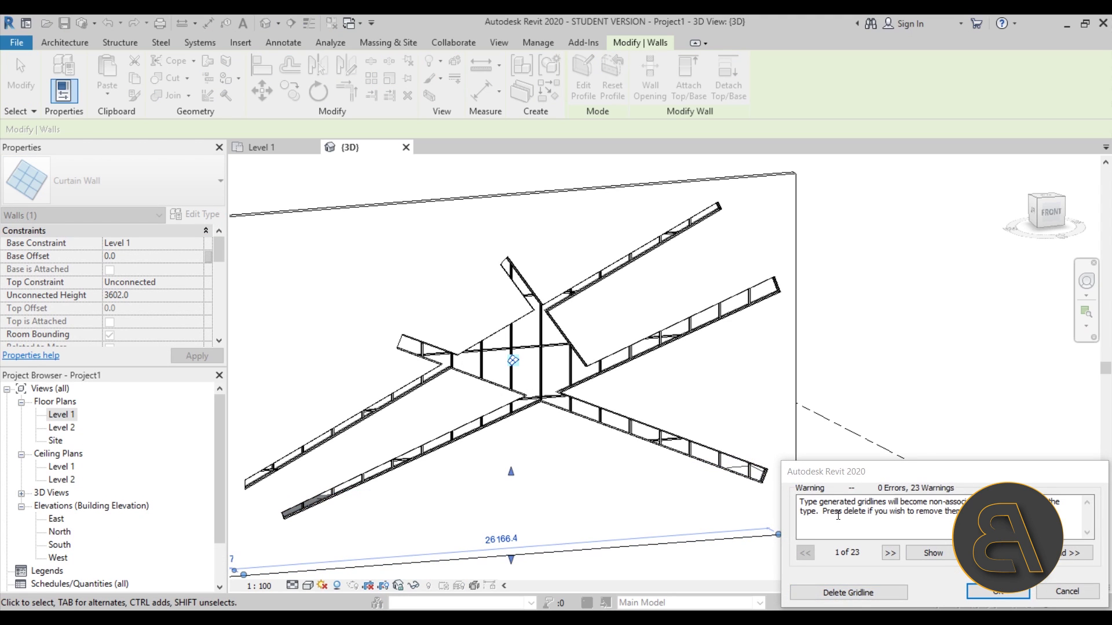
pyautogui.click(846, 593)
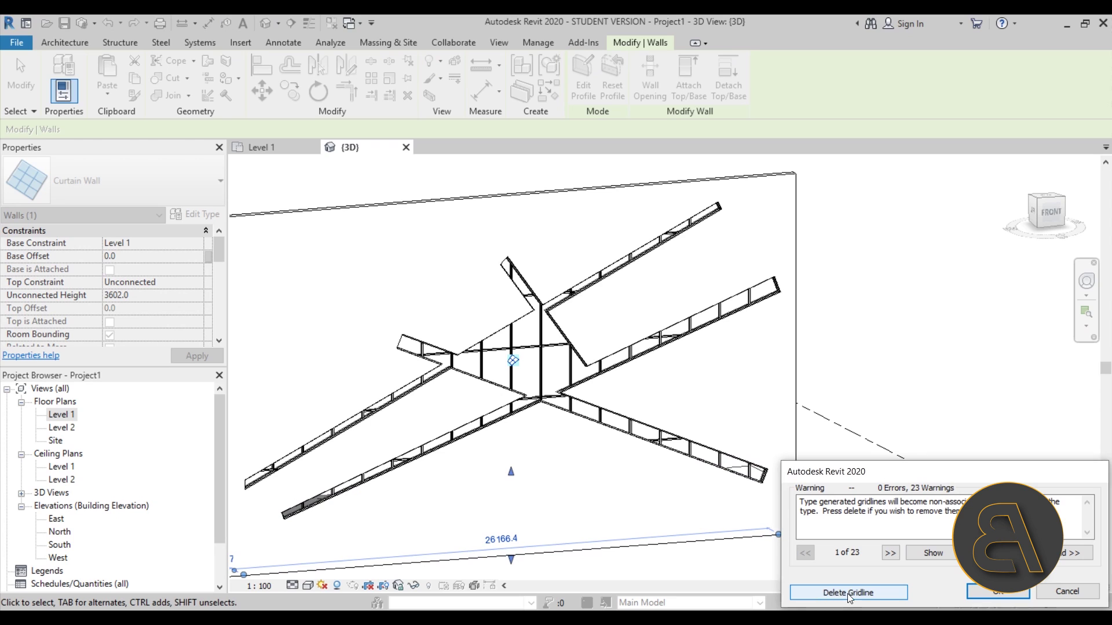
pyautogui.press('Escape')
# Step: Inspect the embedded curtain wall's openings, central junction and strip ends within the host wall
pyautogui.moveTo(549, 448)
pyautogui.keyDown('shift'); pyautogui.mouseDown(button='middle')
pyautogui.moveTo(541, 372)
pyautogui.moveTo(653, 315)
pyautogui.moveTo(544, 468)
pyautogui.mouseUp(button='middle'); pyautogui.keyUp('shift')
pyautogui.scroll(4, 578, 385)
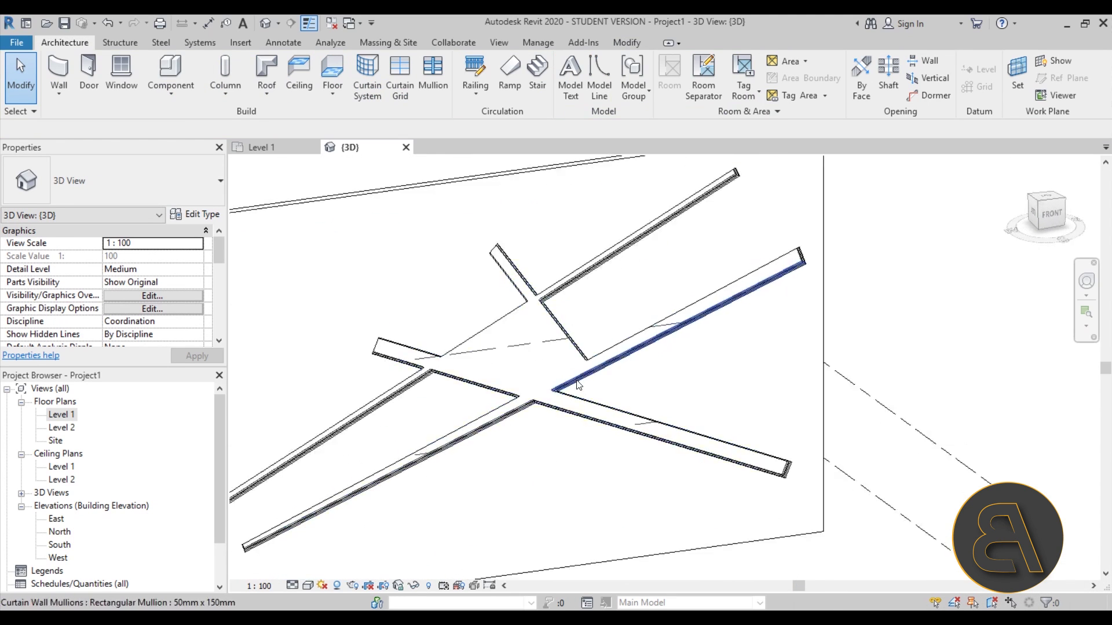
pyautogui.click(547, 390)
pyautogui.scroll(3, 484, 371)
pyautogui.moveTo(484, 370); pyautogui.dragTo(581, 398, button='middle')
pyautogui.scroll(-4, 553, 340)
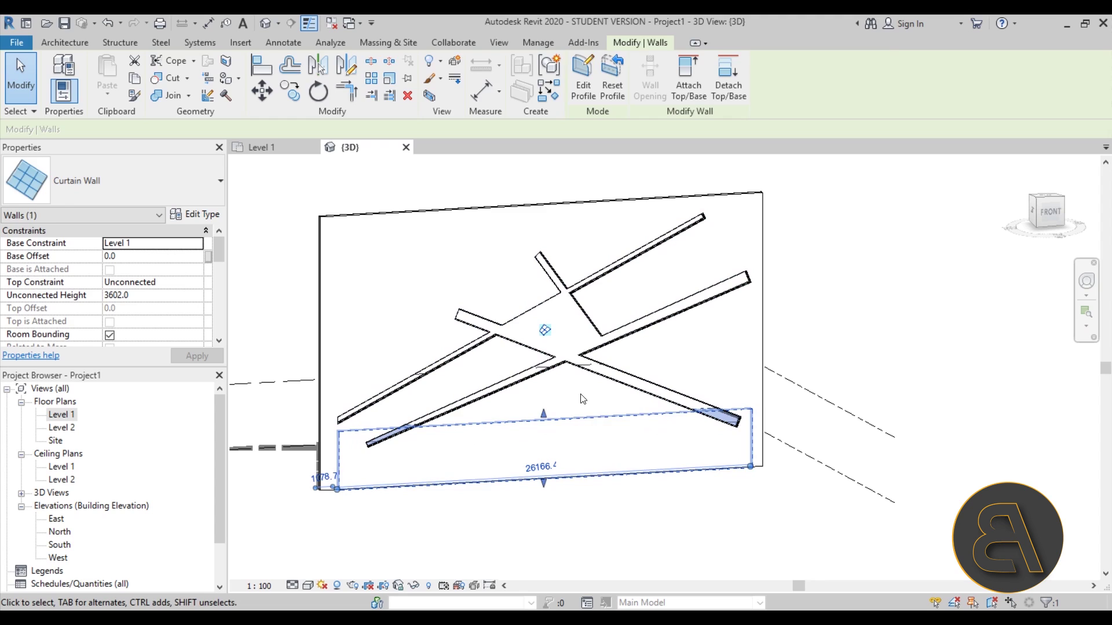
pyautogui.press('Escape')
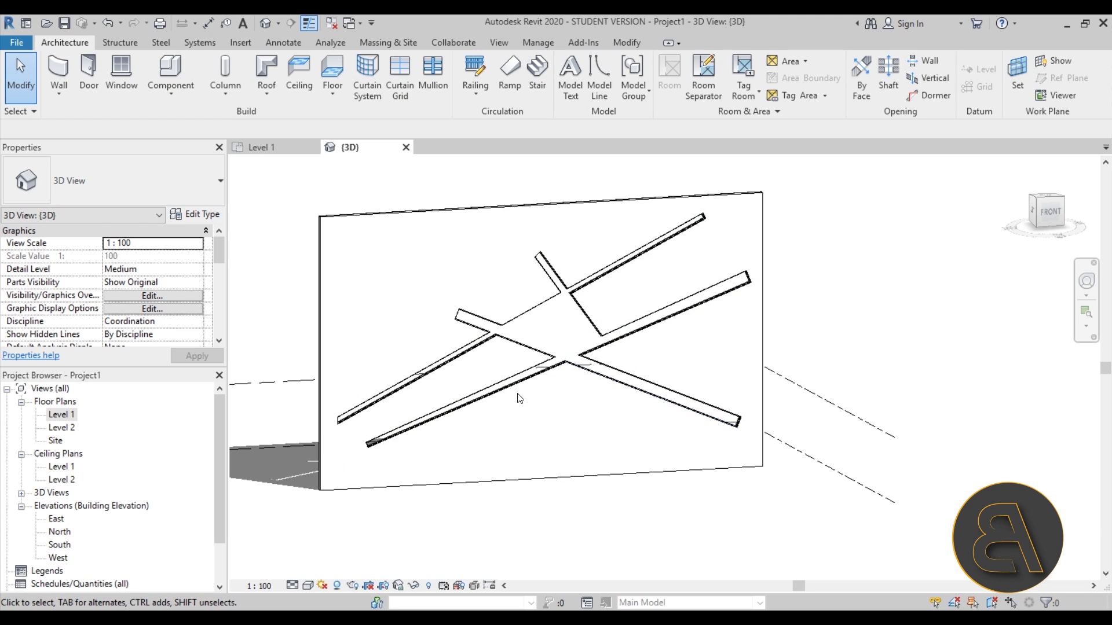
pyautogui.moveTo(543, 427); pyautogui.dragTo(537, 414, button='middle')
pyautogui.moveTo(331, 238); pyautogui.dragTo(325, 200, button='middle')
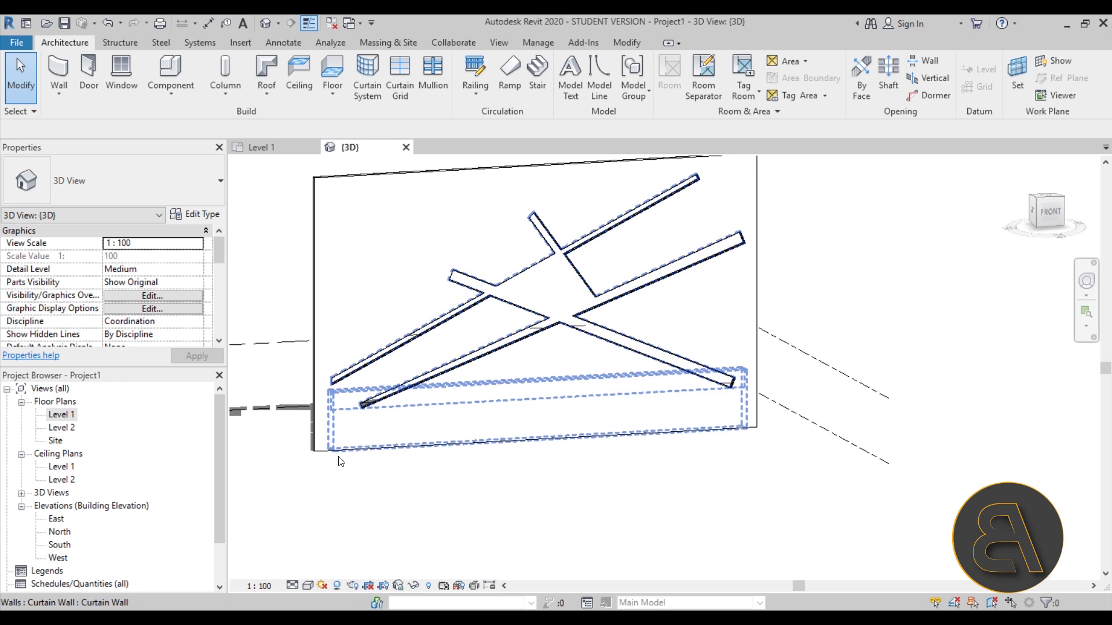
pyautogui.moveTo(463, 416); pyautogui.dragTo(457, 417, button='middle')
pyautogui.scroll(3, 469, 397)
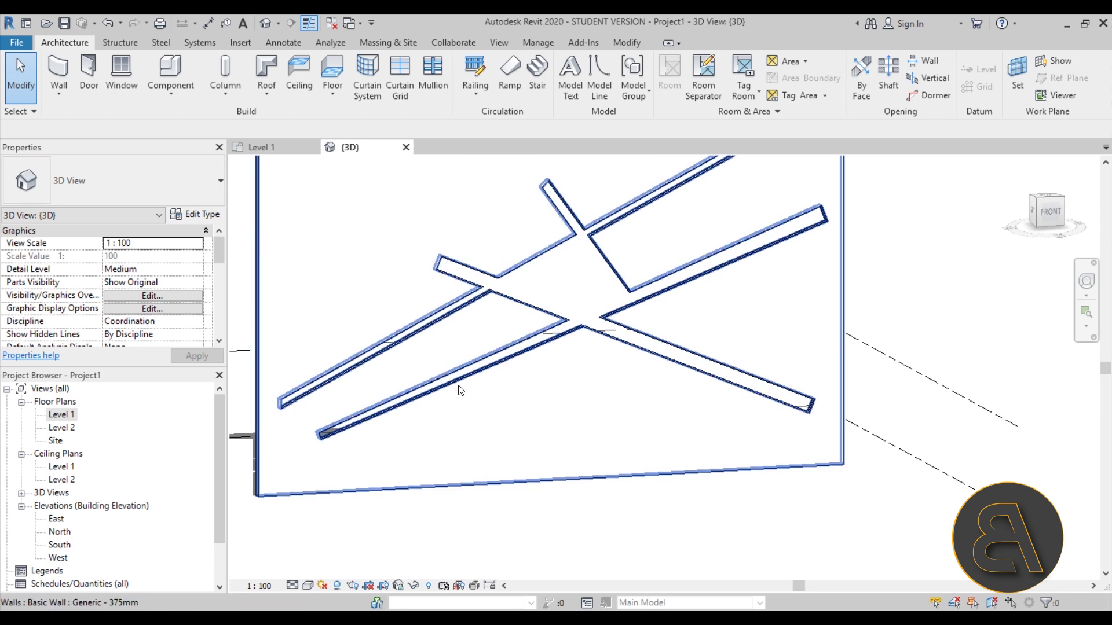
pyautogui.scroll(-2, 507, 413)
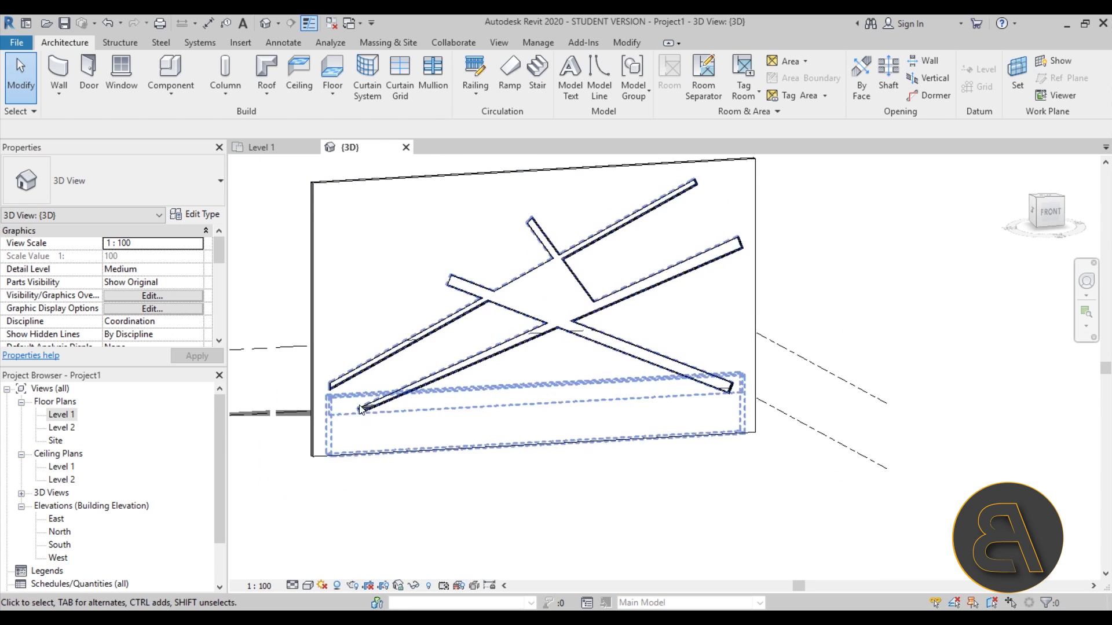
pyautogui.scroll(3, 328, 462)
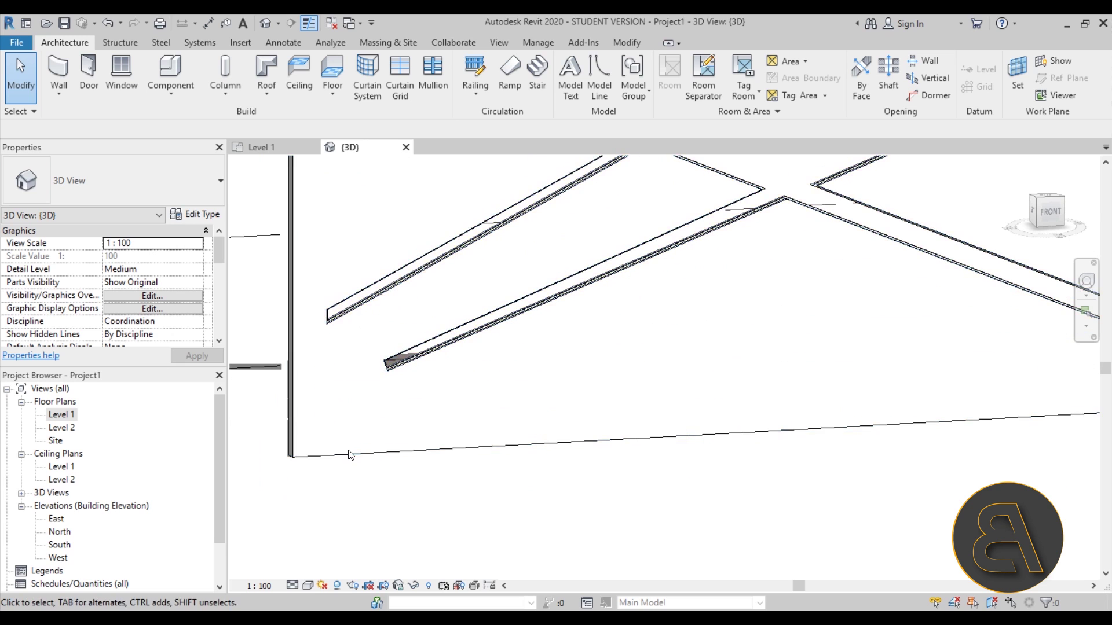
pyautogui.scroll(-4, 440, 417)
pyautogui.scroll(2, 428, 422)
# Step: Duplicate the host wall's Generic - 375mm type under the name "Libeskind wall"
pyautogui.click(422, 434)
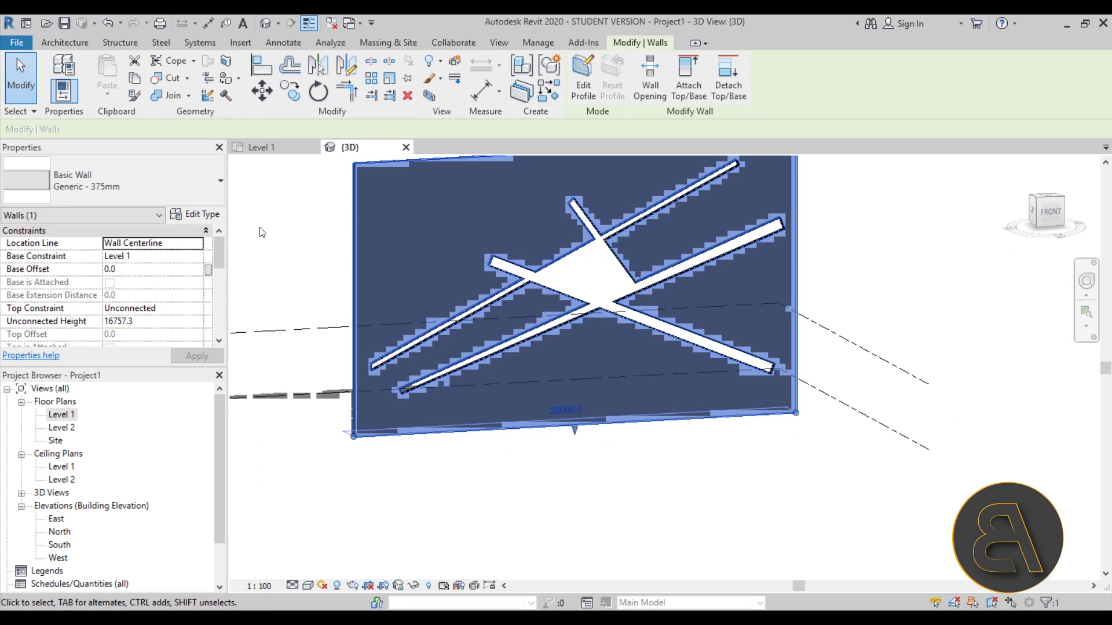
pyautogui.click(309, 297)
pyautogui.scroll(-2, 325, 285)
pyautogui.moveTo(326, 285); pyautogui.dragTo(321, 352, button='middle')
pyautogui.click(350, 264)
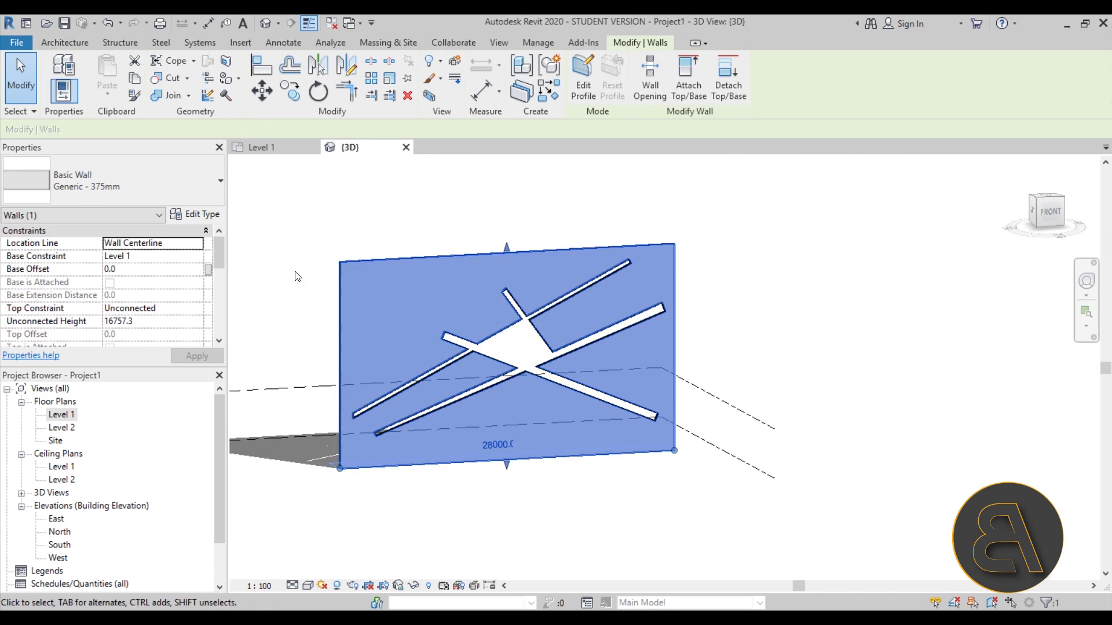
pyautogui.click(195, 215)
pyautogui.click(787, 157)
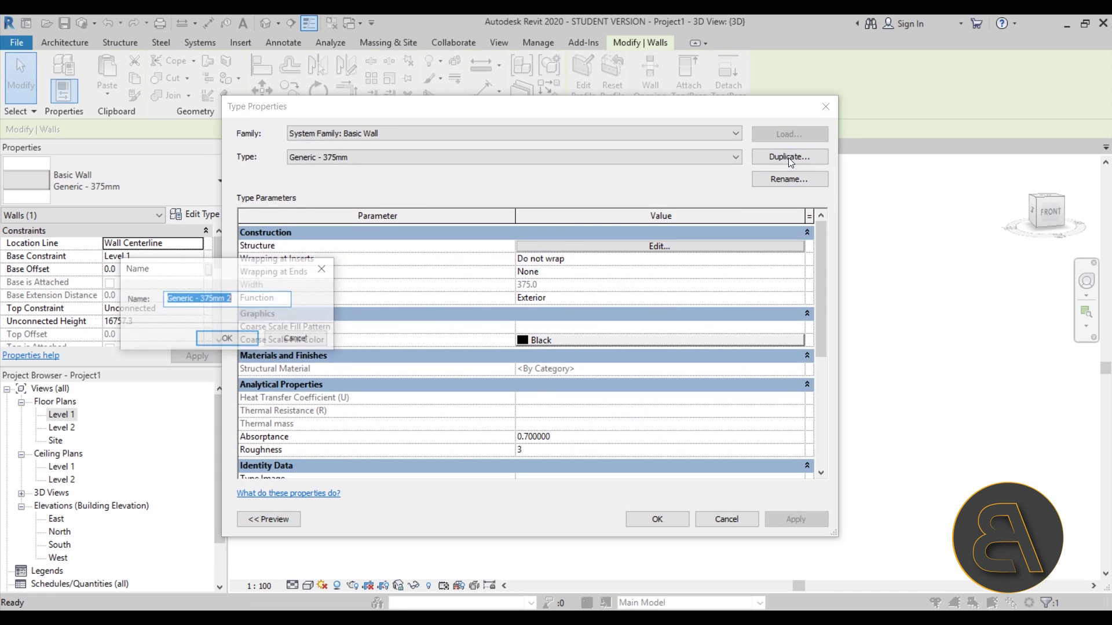
pyautogui.write('Libesk')
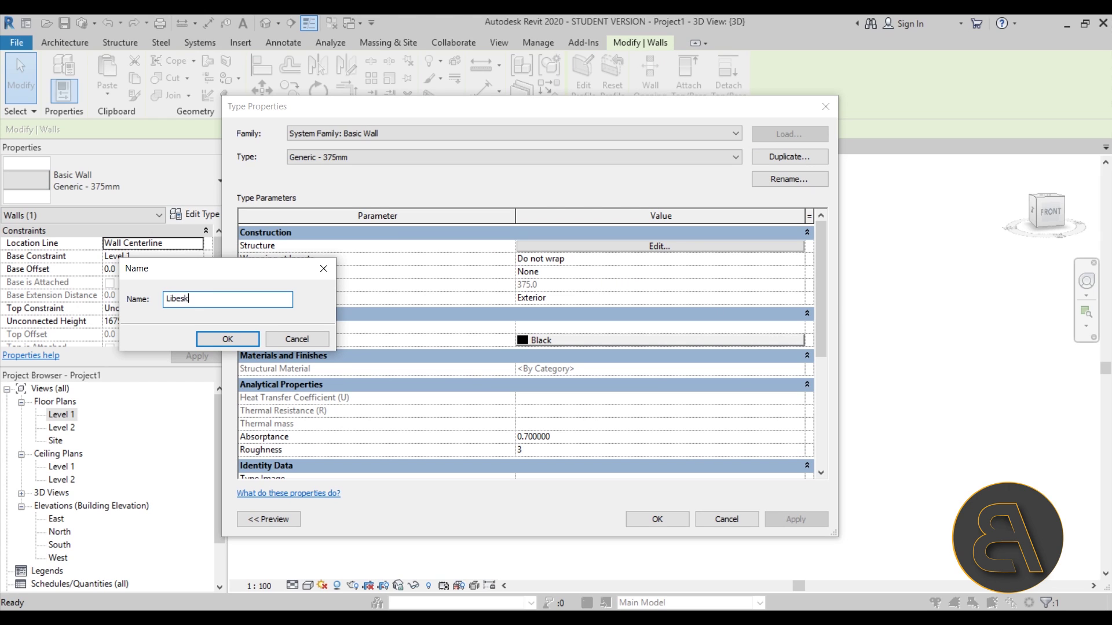
pyautogui.write('ind wal')
pyautogui.press('Return')
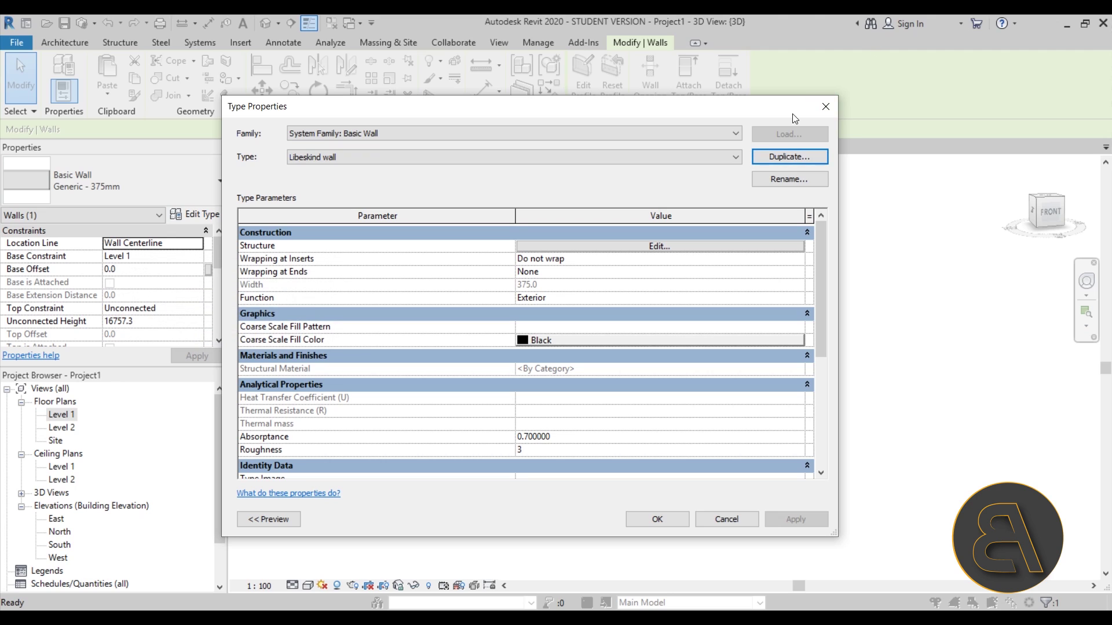
# Step: Assign the Concrete, Cast-in-Place gray material to the structure layer of the Libeskind wall type
pyautogui.click(603, 248)
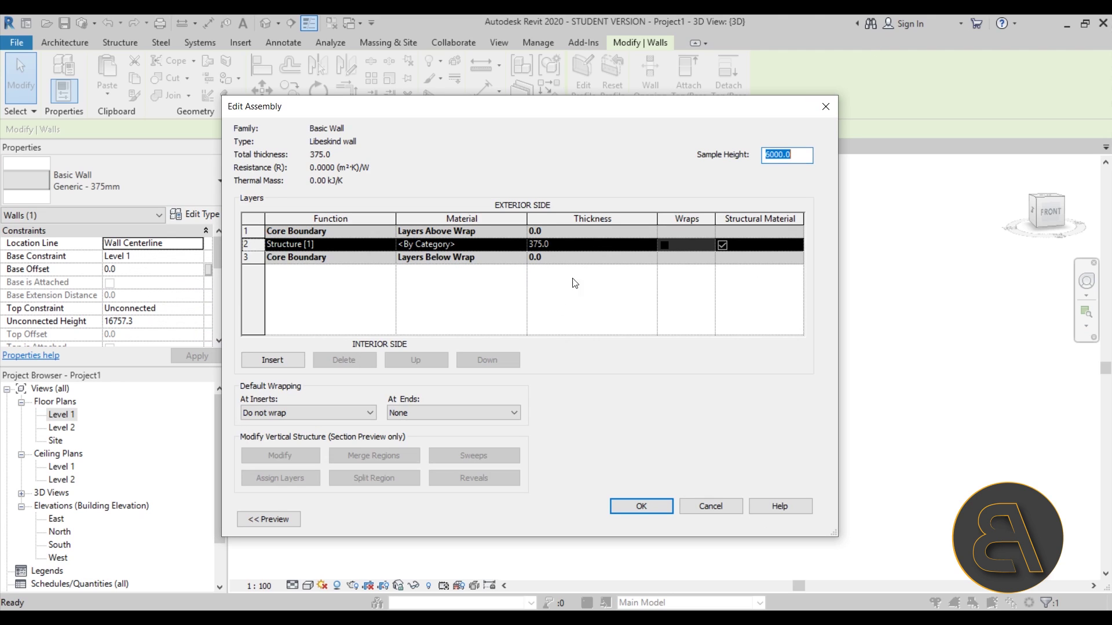
pyautogui.click(520, 247)
pyautogui.click(520, 246)
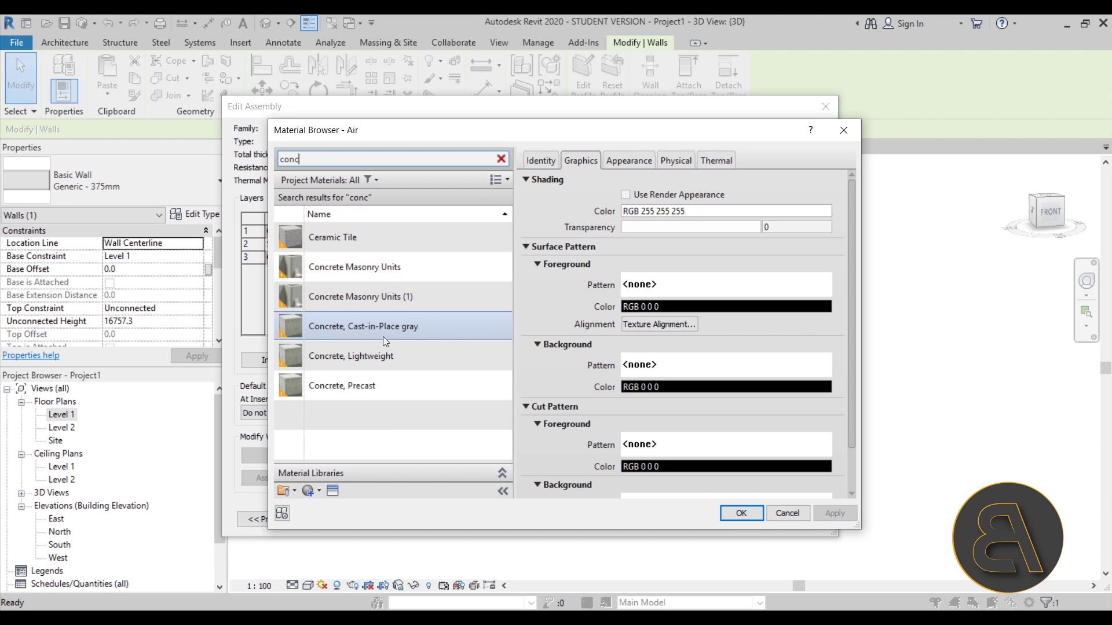
pyautogui.click(365, 328)
pyautogui.click(750, 511)
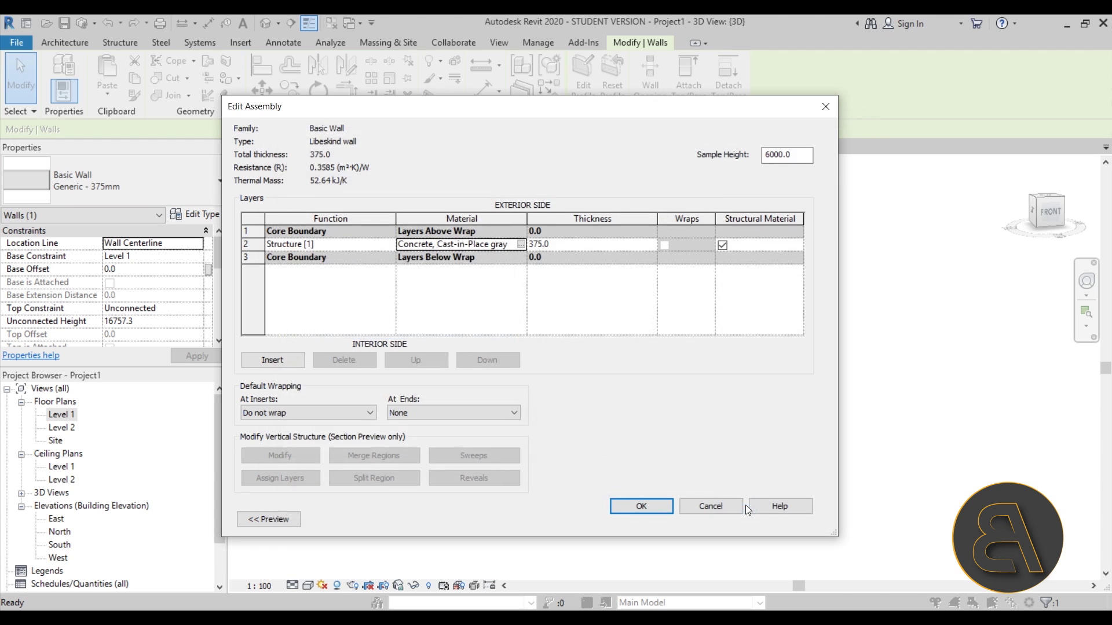
# Step: Insert a new layer outside the exterior core boundary and set its thickness to 30 mm
pyautogui.click(250, 229)
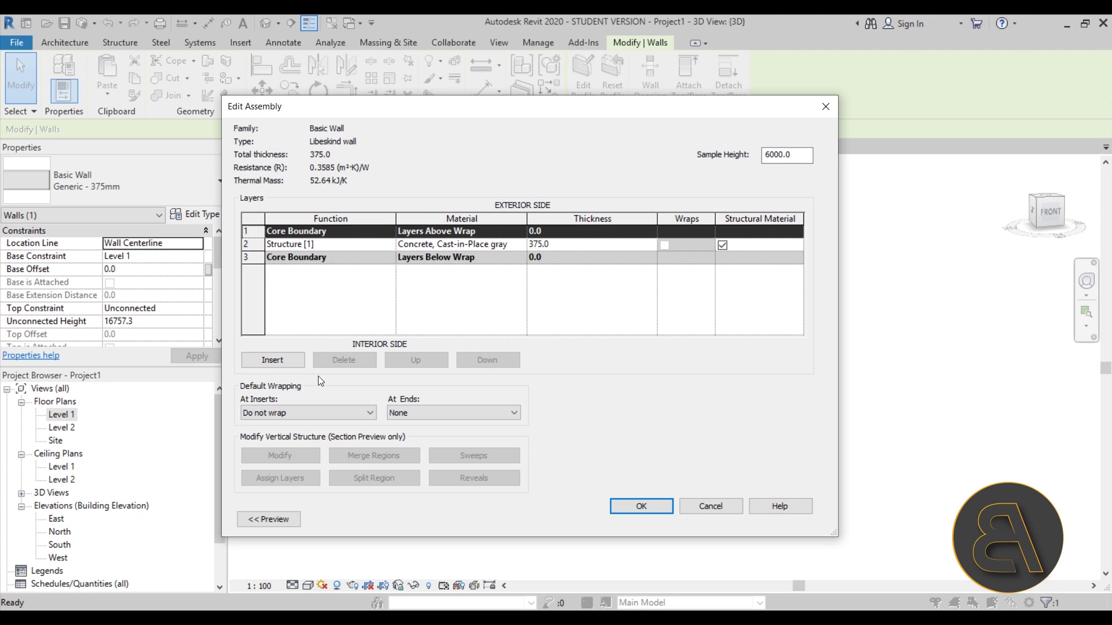
pyautogui.click(278, 361)
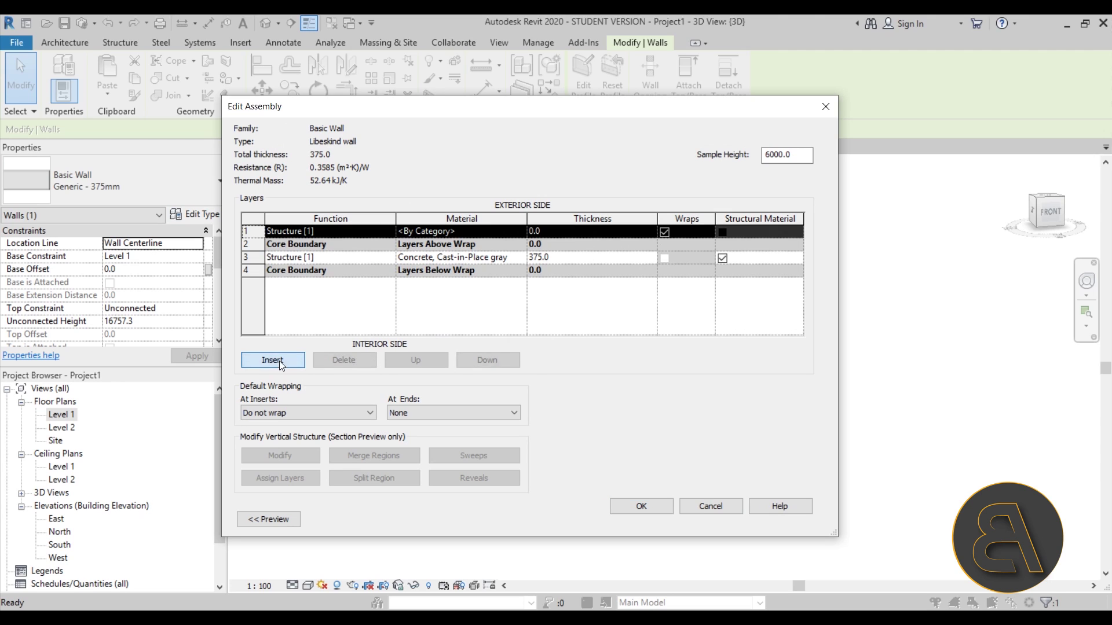
pyautogui.click(551, 232)
pyautogui.write('20')
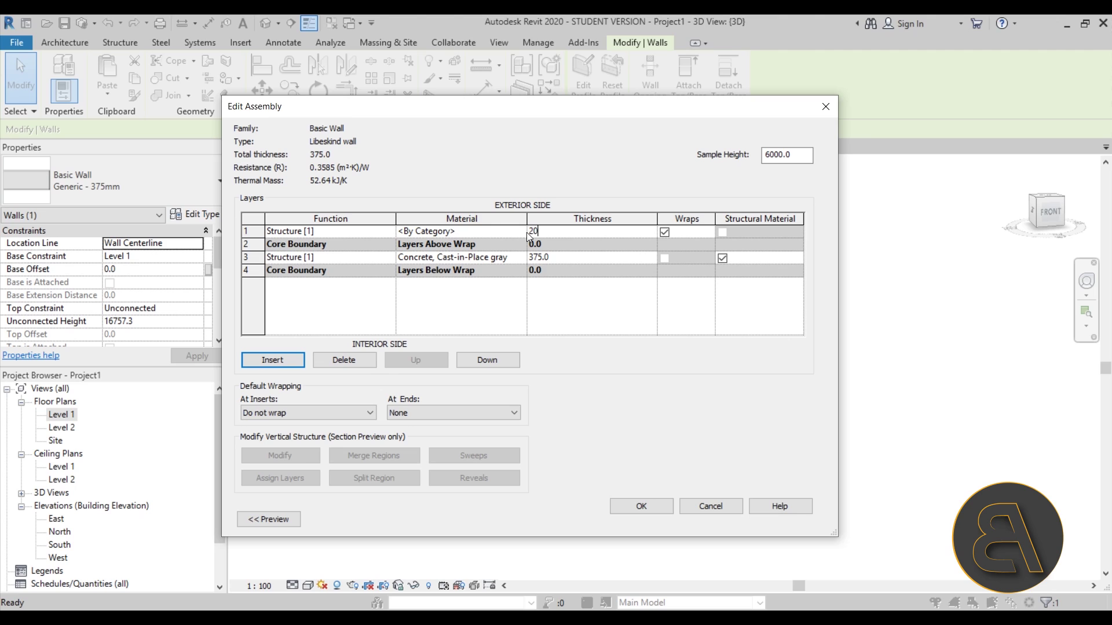
pyautogui.press('Tab')
pyautogui.click(559, 231)
pyautogui.write('30')
pyautogui.press('Tab')
# Step: Search the materials for "metal" and select Metal Deck (1) for the new exterior layer
pyautogui.click(519, 231)
pyautogui.click(519, 231)
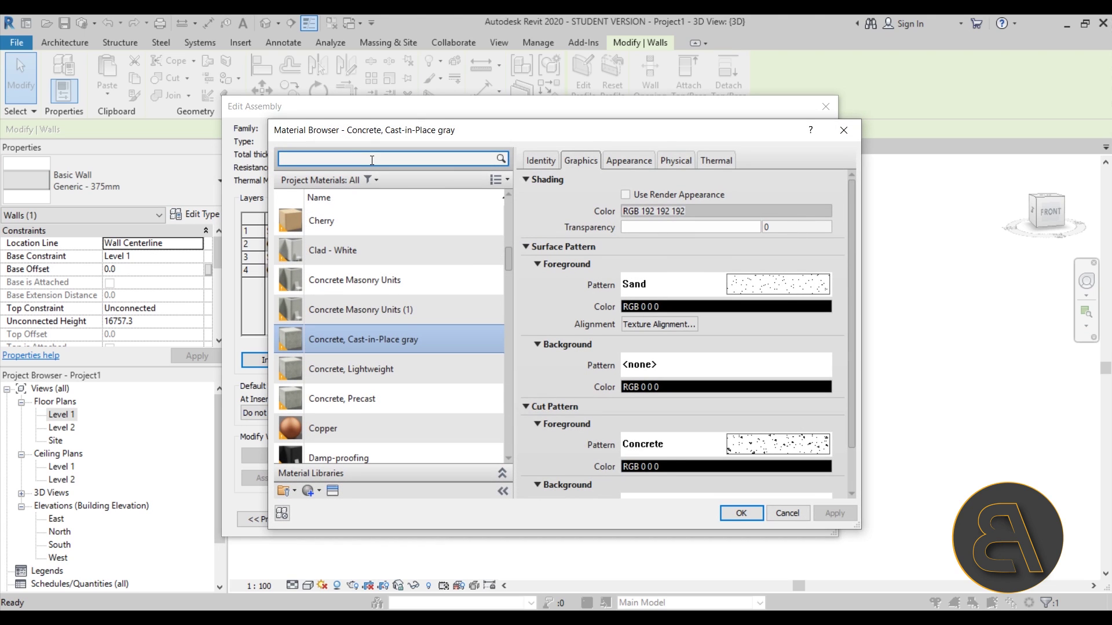
pyautogui.click(372, 160)
pyautogui.write('metal')
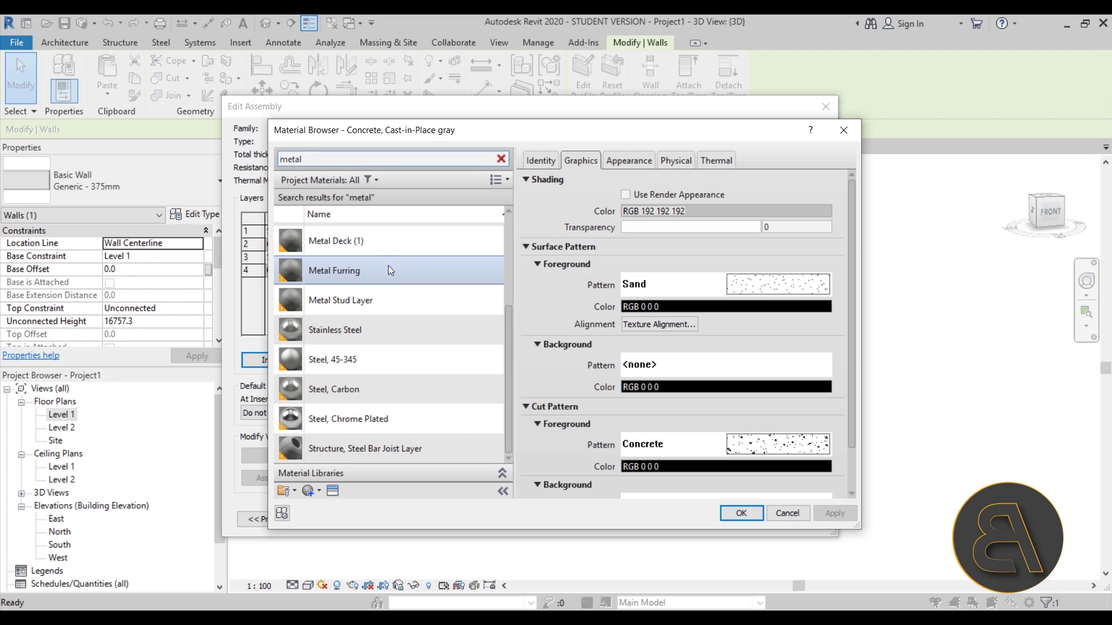
pyautogui.click(352, 240)
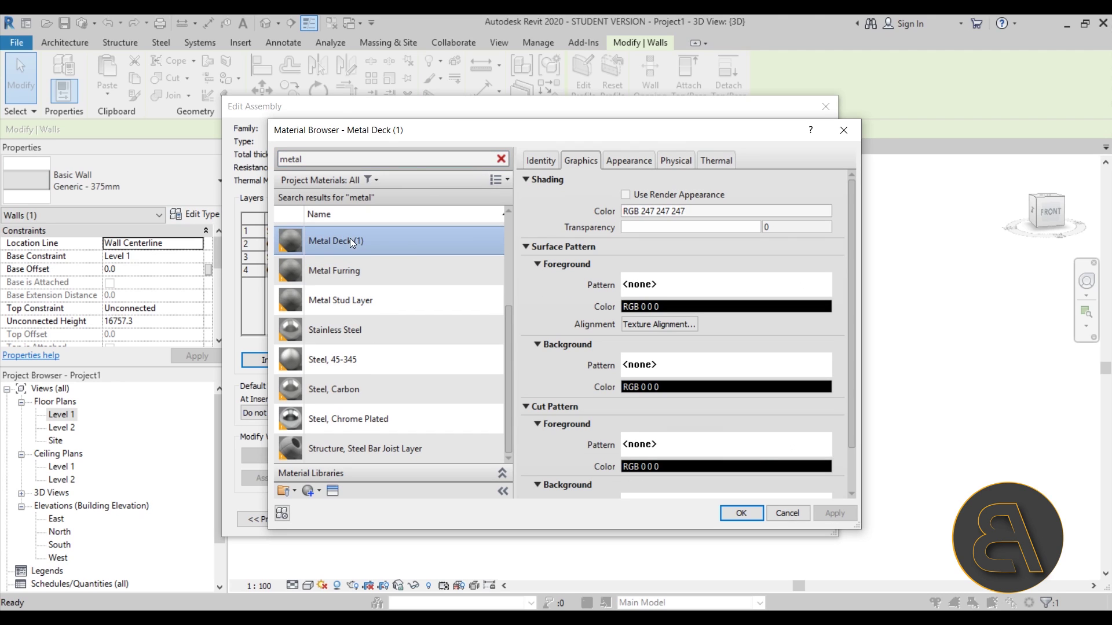
# Step: Enlarge the appearance preview of Metal Deck (1) and switch its preview scene to Walls
pyautogui.click(627, 164)
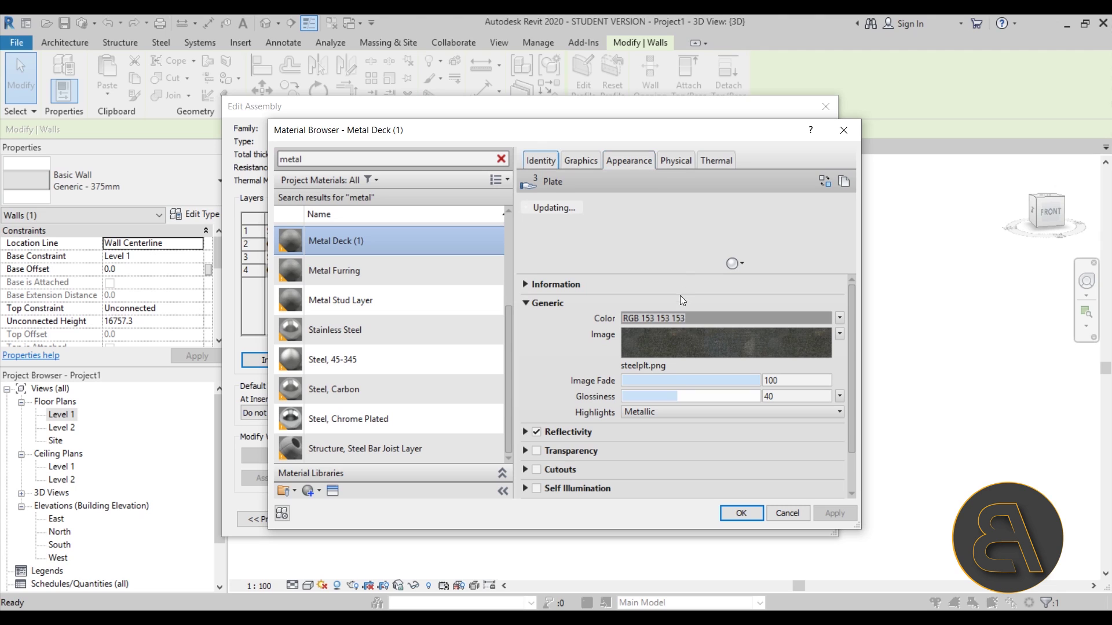
pyautogui.moveTo(682, 271); pyautogui.dragTo(682, 378)
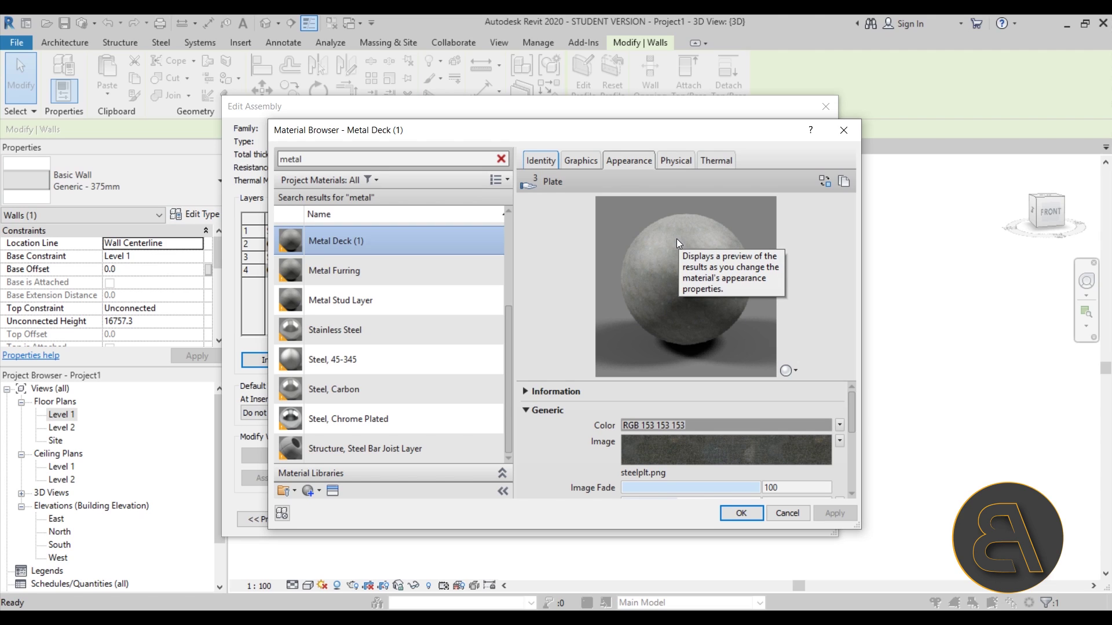
pyautogui.click(794, 372)
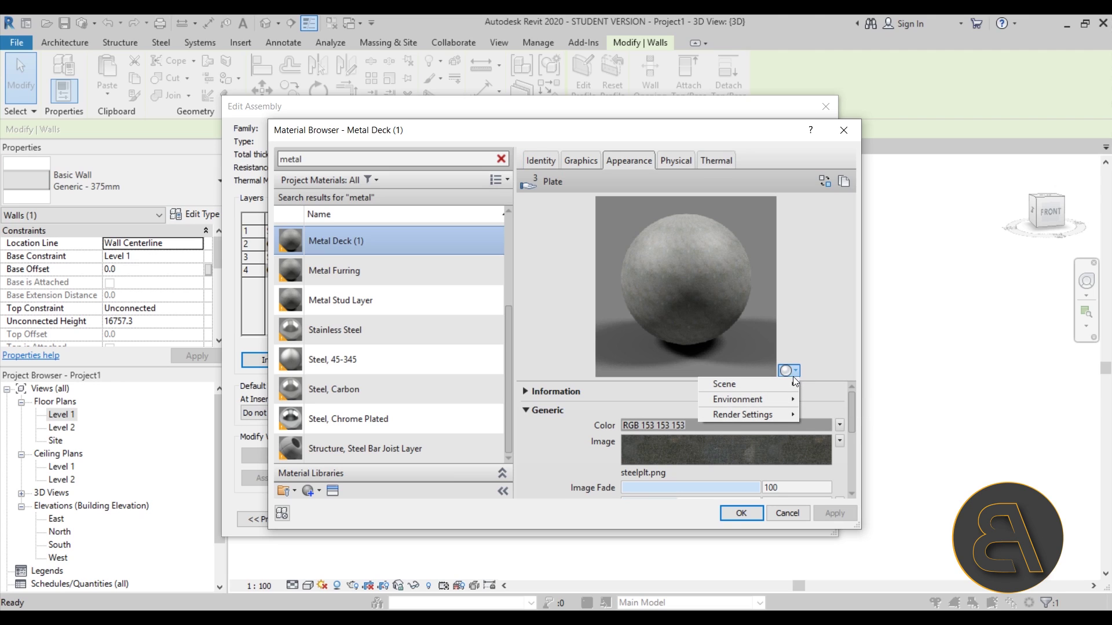
pyautogui.moveTo(775, 389)
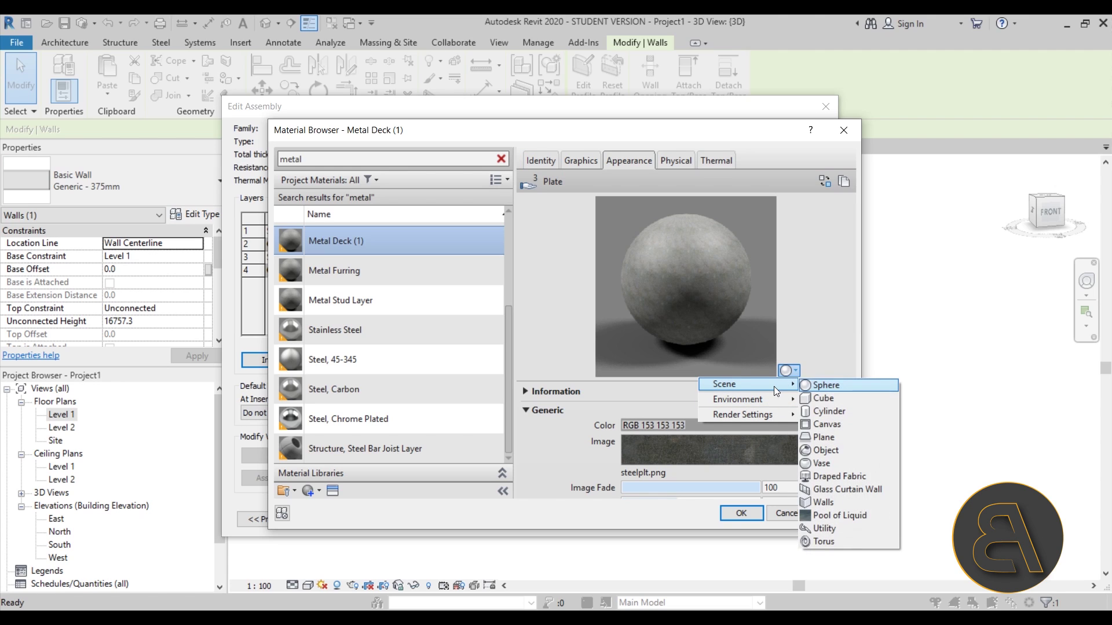
pyautogui.click(817, 504)
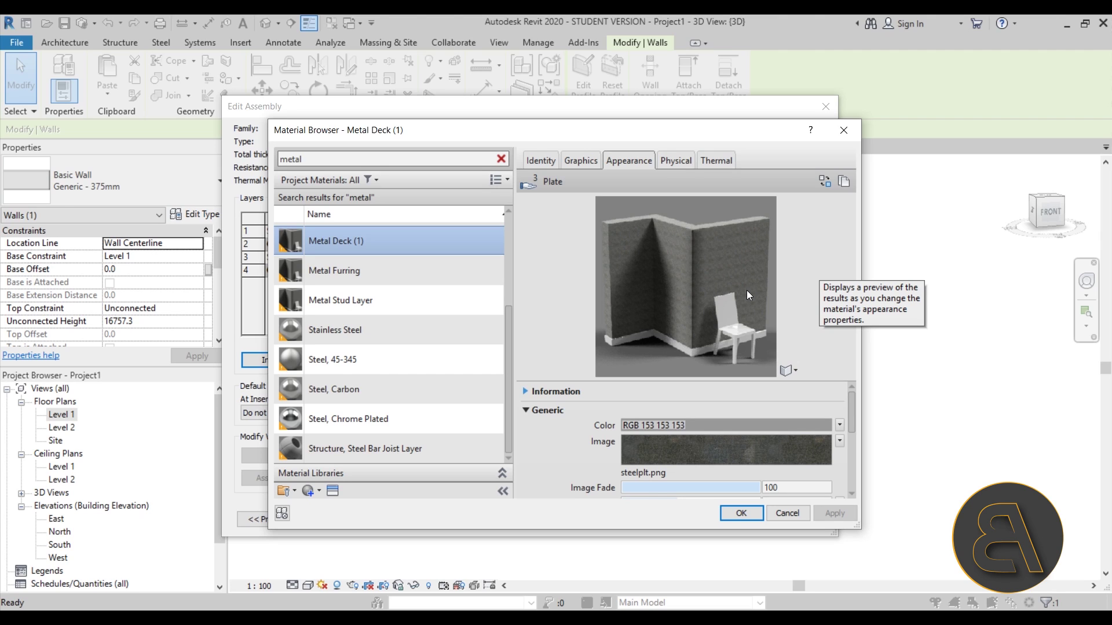
# Step: Accept Metal Deck (1) for the exterior layer, apply the Libeskind wall's assembly and type settings, and deselect the wall
pyautogui.click(743, 514)
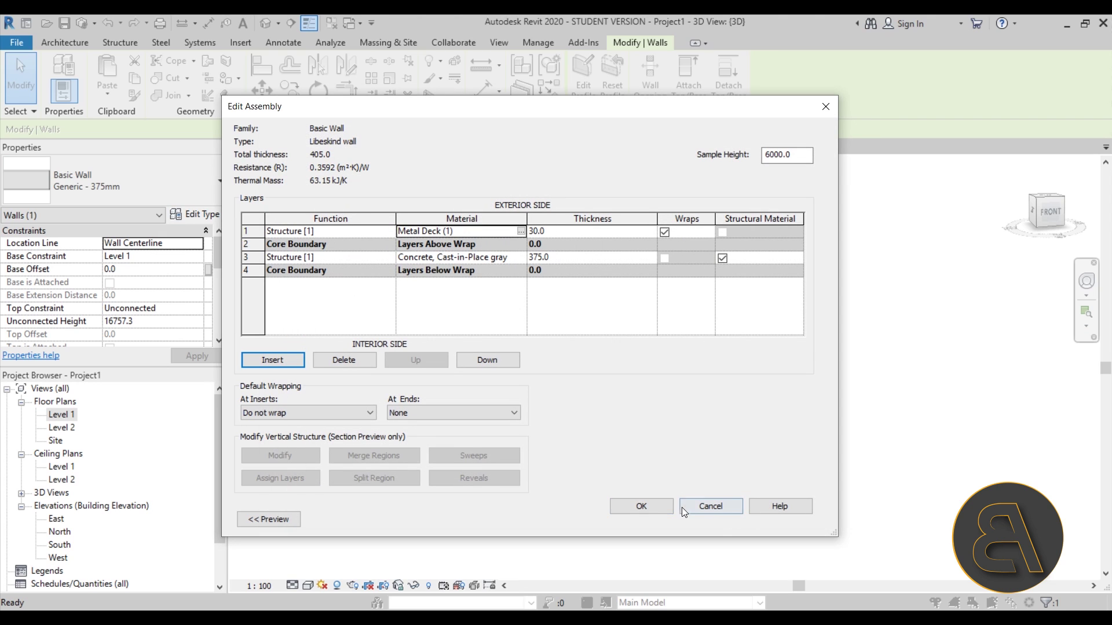
pyautogui.click(651, 507)
pyautogui.click(654, 517)
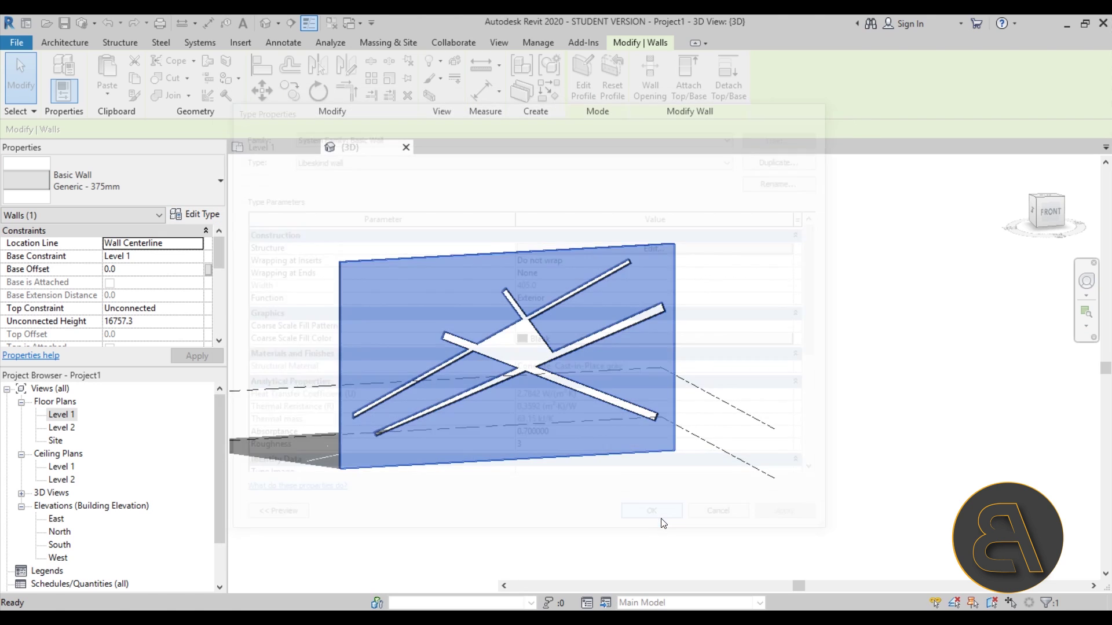
pyautogui.click(554, 517)
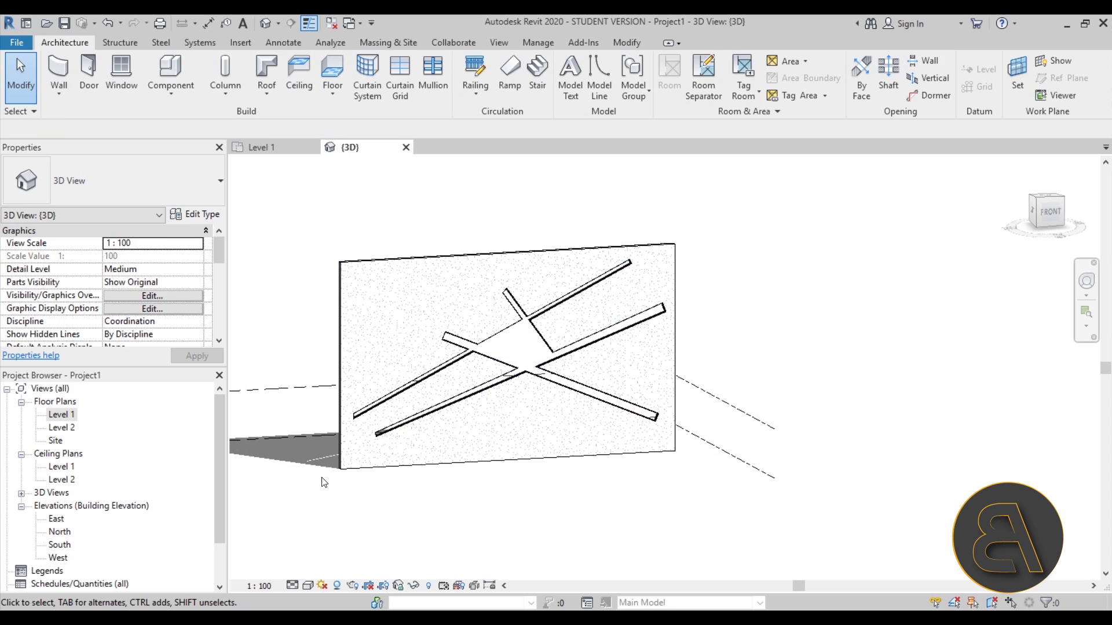
# Step: Open the Level 1 floor plan and set its detail level to Fine to show the wall layers
pyautogui.doubleClick(48, 419)
pyautogui.scroll(4, 385, 370)
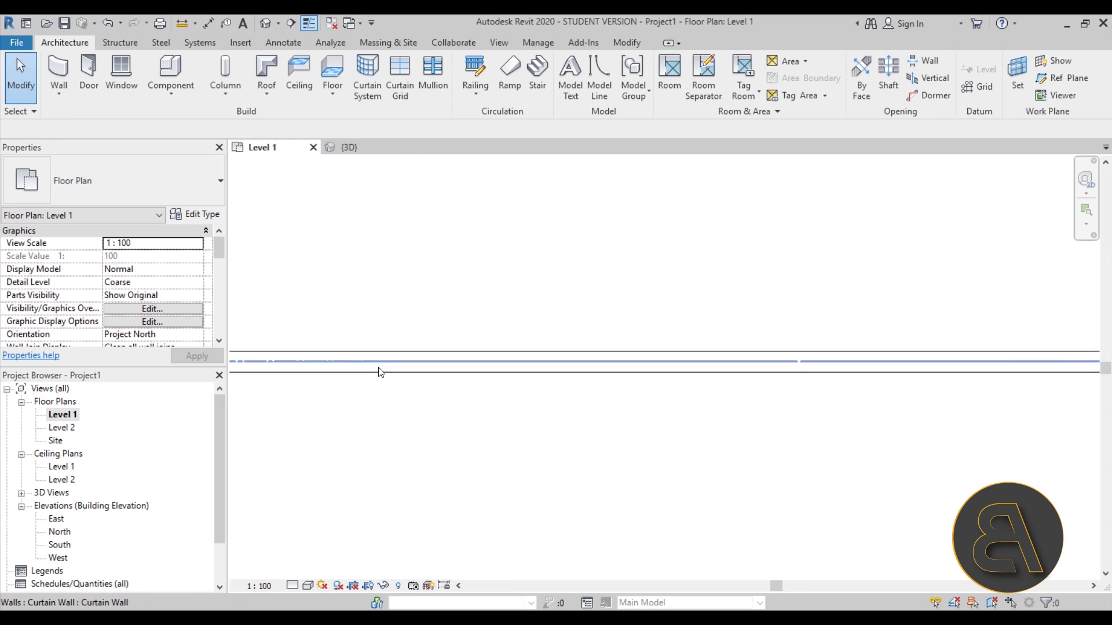
pyautogui.scroll(-6, 394, 376)
pyautogui.moveTo(494, 454); pyautogui.dragTo(521, 445, button='middle')
pyautogui.scroll(1, 444, 432)
pyautogui.moveTo(440, 444); pyautogui.dragTo(441, 424, button='middle')
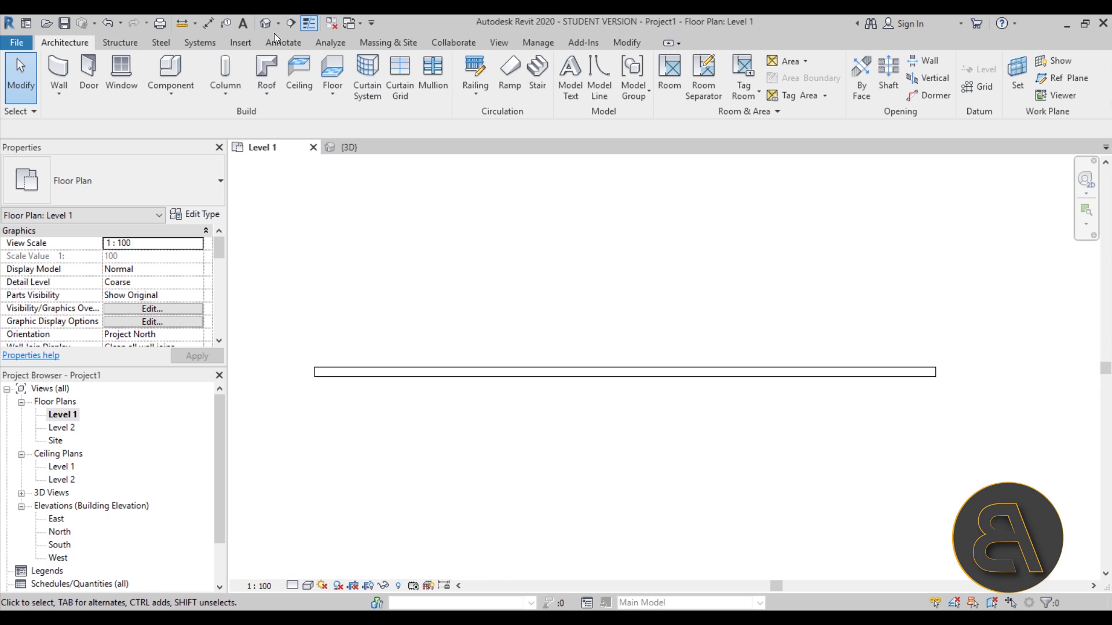
pyautogui.click(293, 587)
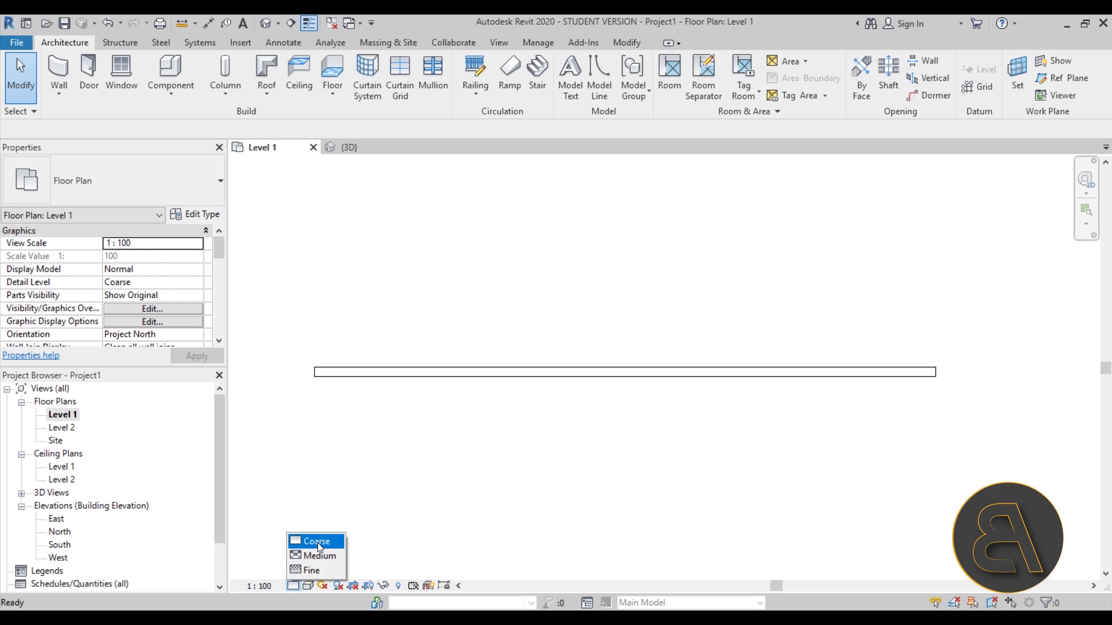
pyautogui.click(313, 571)
pyautogui.scroll(4, 382, 377)
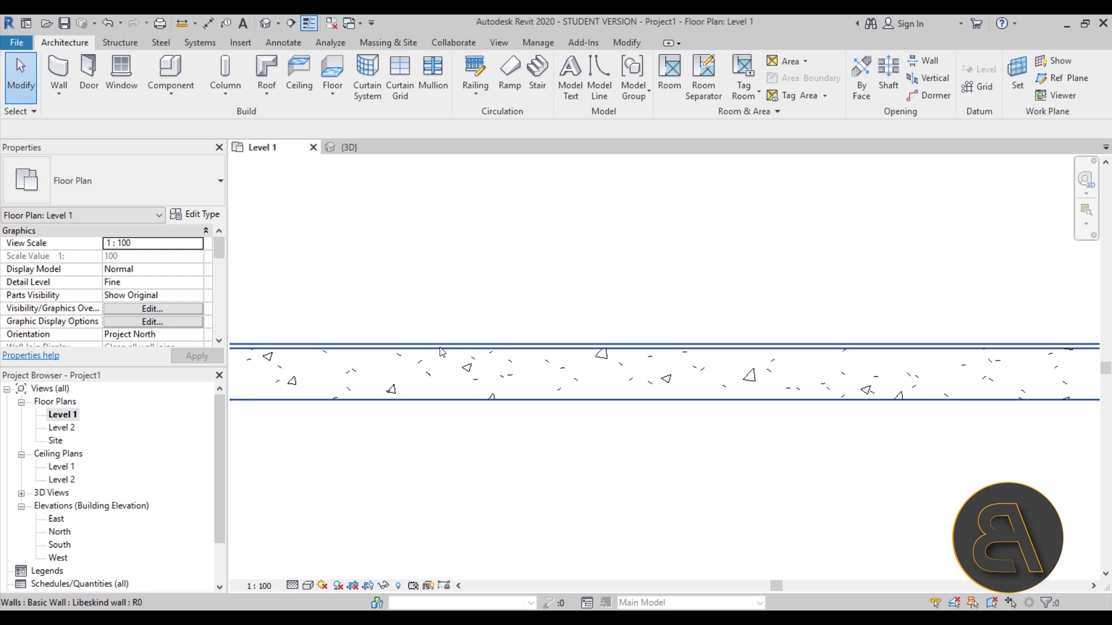
# Step: Flip the Libeskind wall's orientation in plan so its metal layer faces the front side of the facade
pyautogui.click(414, 352)
pyautogui.scroll(-5, 477, 307)
pyautogui.moveTo(695, 354); pyautogui.dragTo(699, 356, button='middle')
pyautogui.scroll(3, 747, 307)
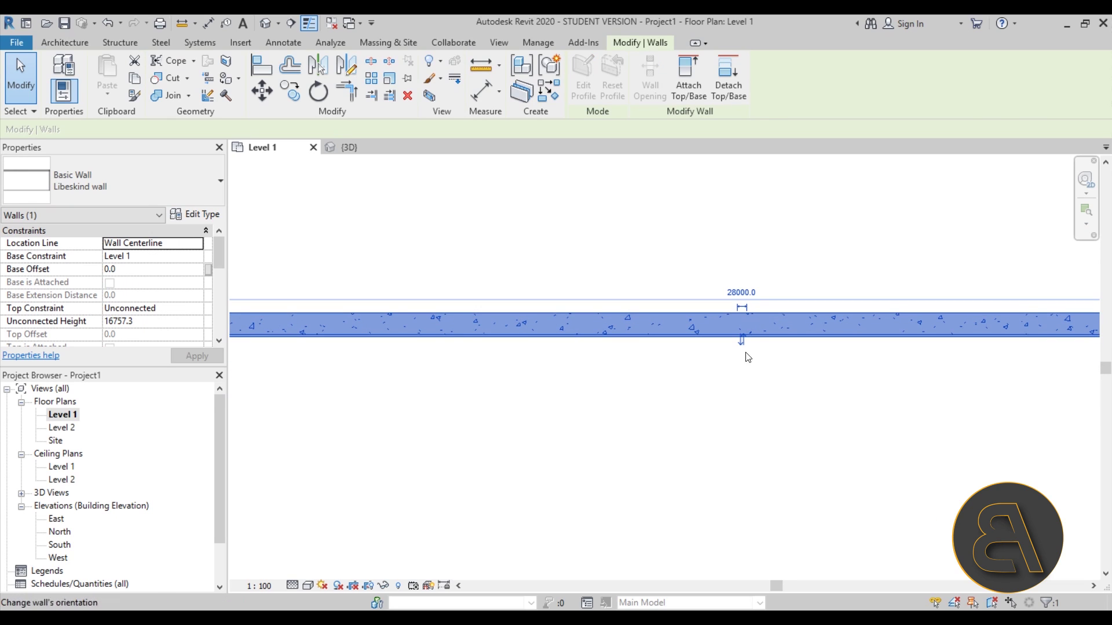
pyautogui.scroll(3, 742, 342)
pyautogui.click(742, 341)
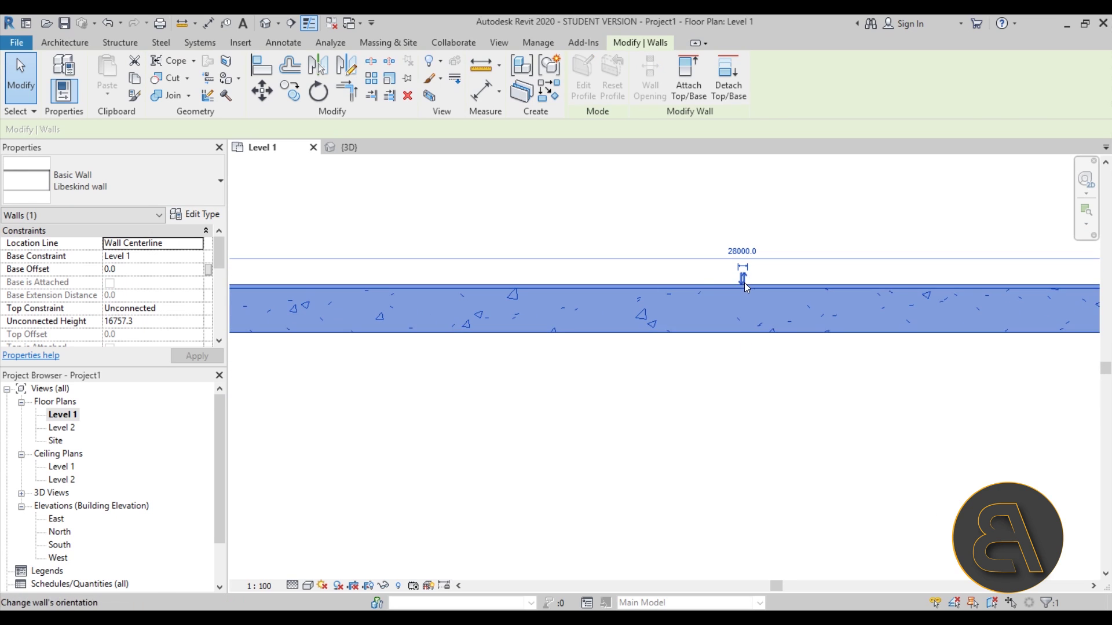
pyautogui.click(743, 280)
pyautogui.scroll(-2, 598, 279)
pyautogui.scroll(-3, 608, 301)
pyautogui.click(603, 328)
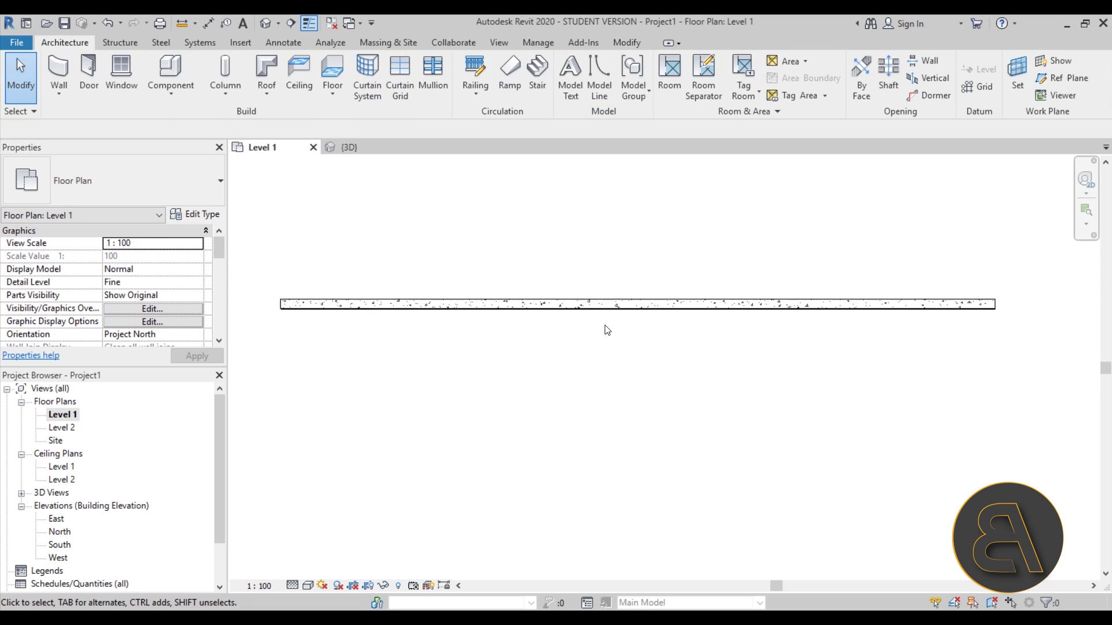
# Step: In the 3D view, place a vertical wall reveal on the facade's front face, about 1700 mm from its left edge
pyautogui.click(263, 30)
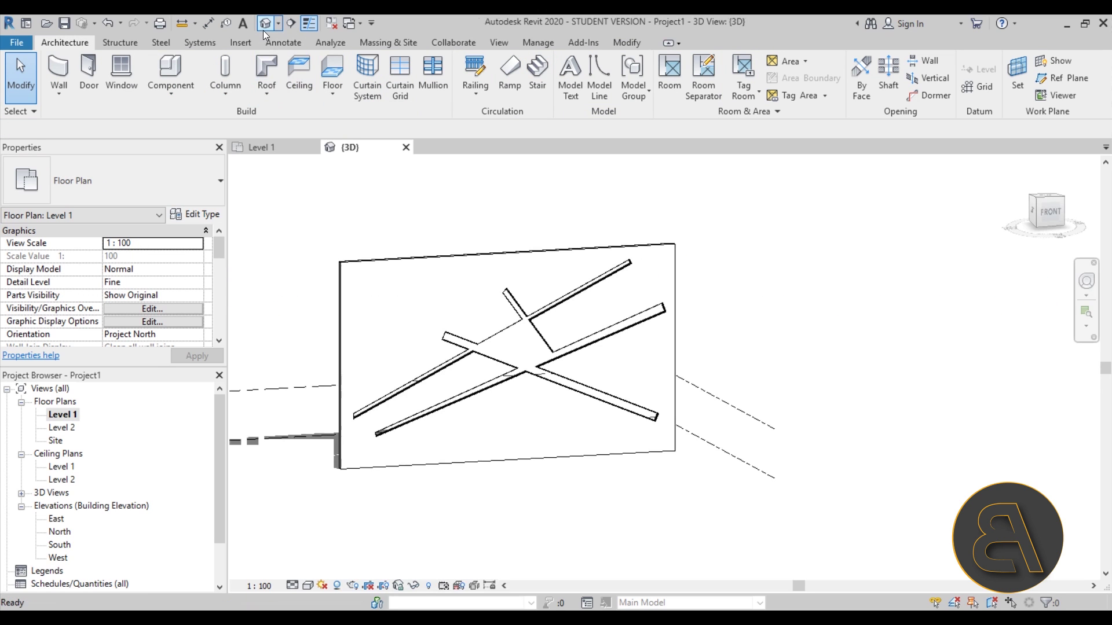
pyautogui.scroll(3, 412, 324)
pyautogui.scroll(-3, 406, 307)
pyautogui.scroll(6, 341, 249)
pyautogui.scroll(-4, 346, 211)
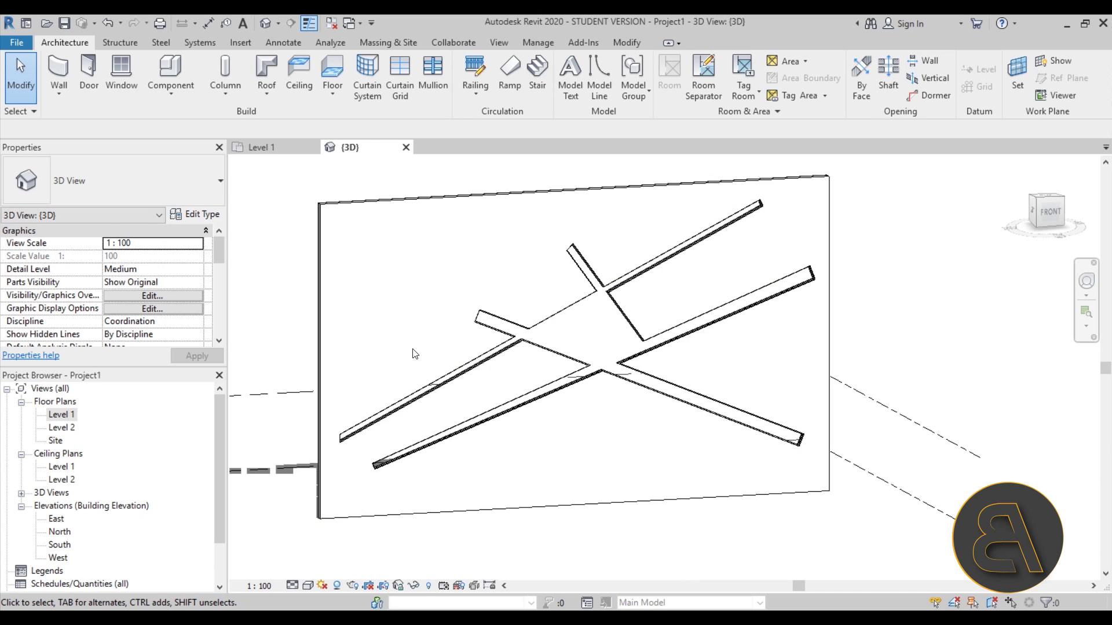
pyautogui.click(64, 102)
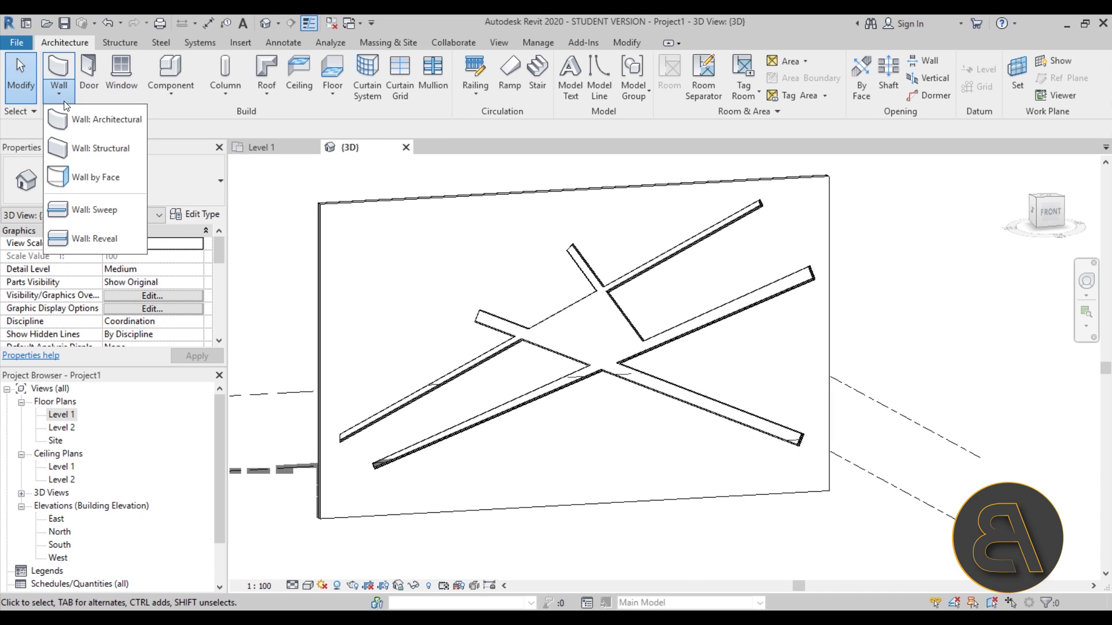
pyautogui.click(78, 242)
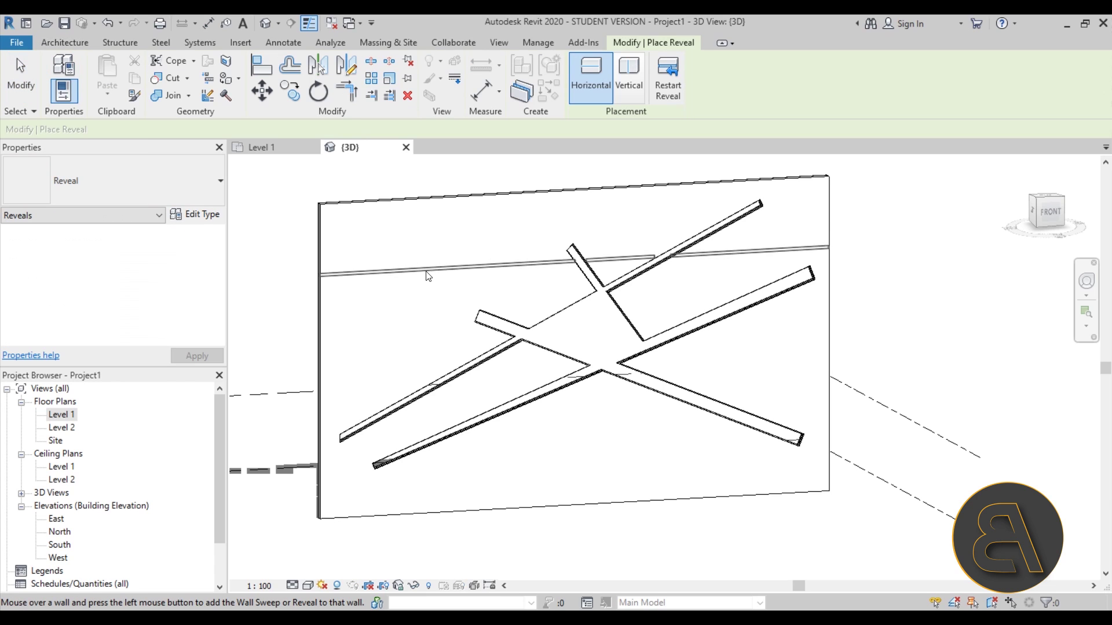
pyautogui.click(627, 96)
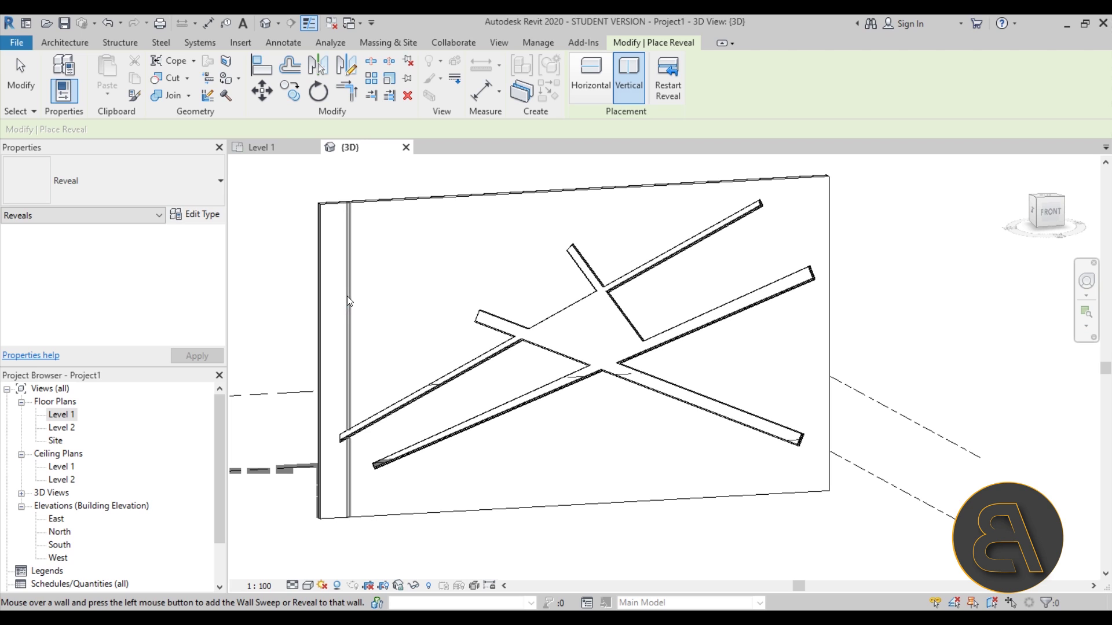
pyautogui.click(351, 300)
pyautogui.click(21, 78)
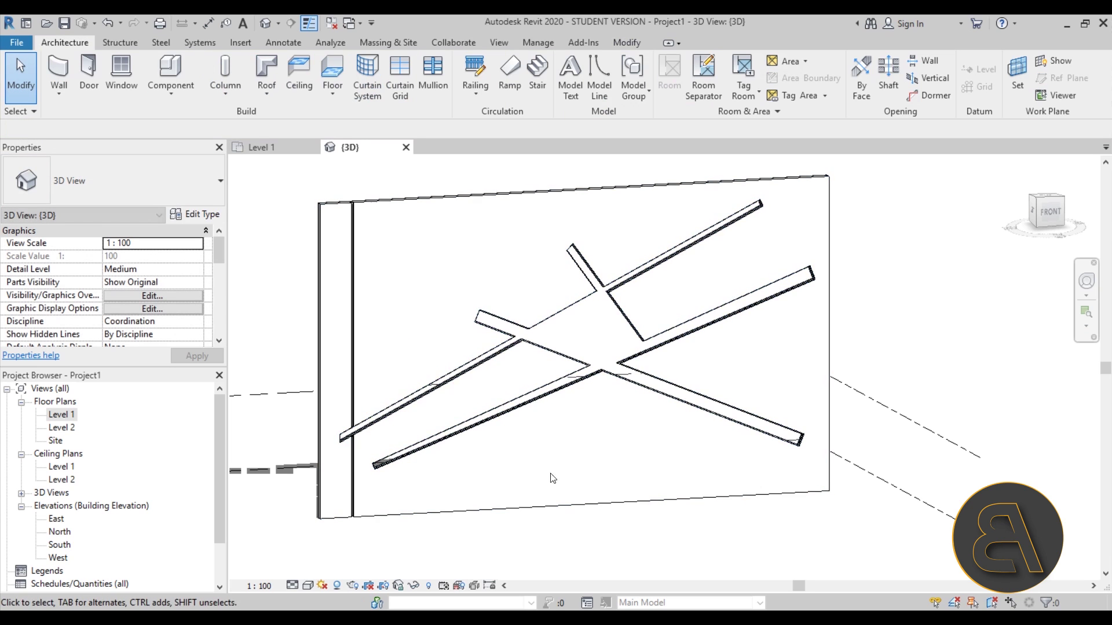
# Step: Examine the vertical reveal's groove up close at the wall's base and select the reveal
pyautogui.scroll(3, 340, 502)
pyautogui.scroll(5, 363, 514)
pyautogui.moveTo(407, 541); pyautogui.dragTo(502, 346, button='middle')
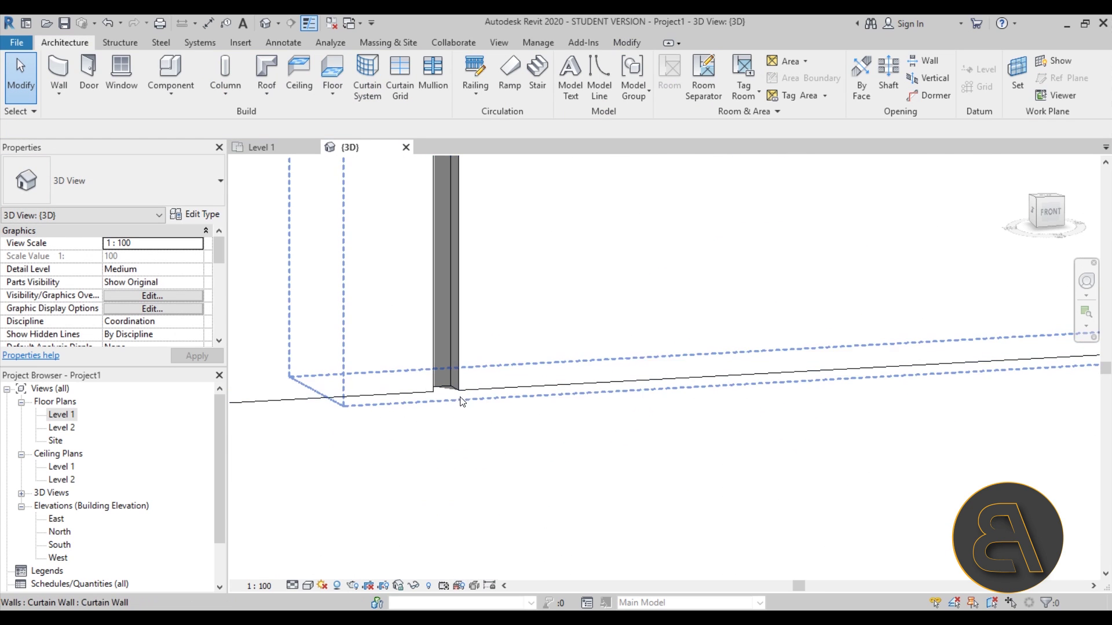
pyautogui.click(454, 391)
pyautogui.scroll(-6, 450, 467)
pyautogui.moveTo(634, 398); pyautogui.dragTo(495, 435, button='middle')
pyautogui.scroll(-1, 565, 426)
pyautogui.scroll(-1, 494, 434)
pyautogui.moveTo(546, 403); pyautogui.dragTo(509, 440, button='middle')
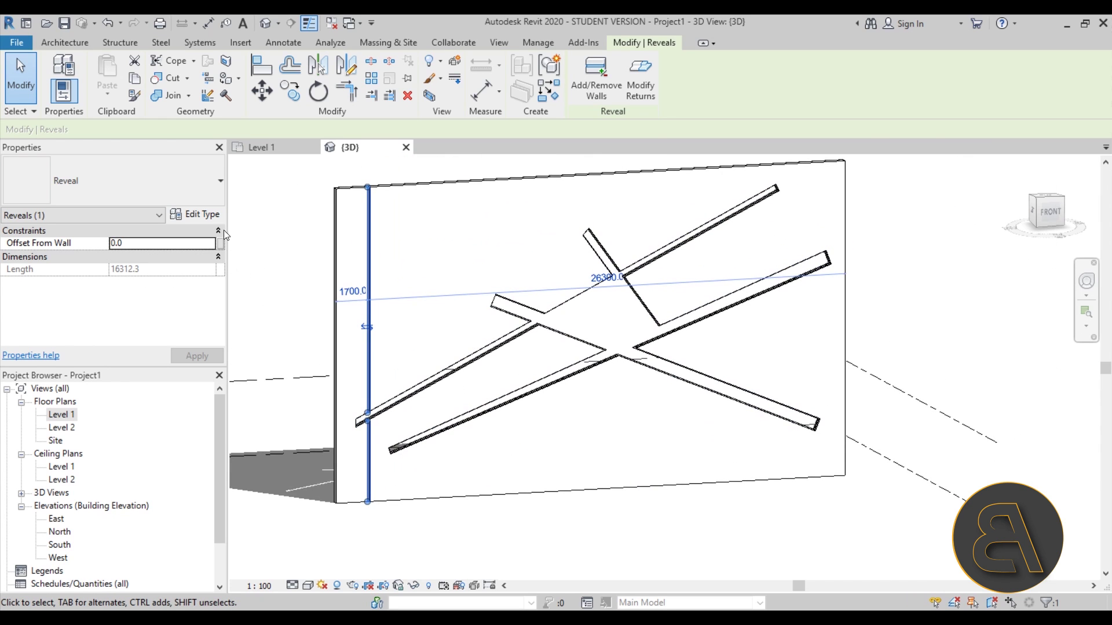
# Step: Review the available profiles in the reveal's type properties and leave them without making changes
pyautogui.click(200, 215)
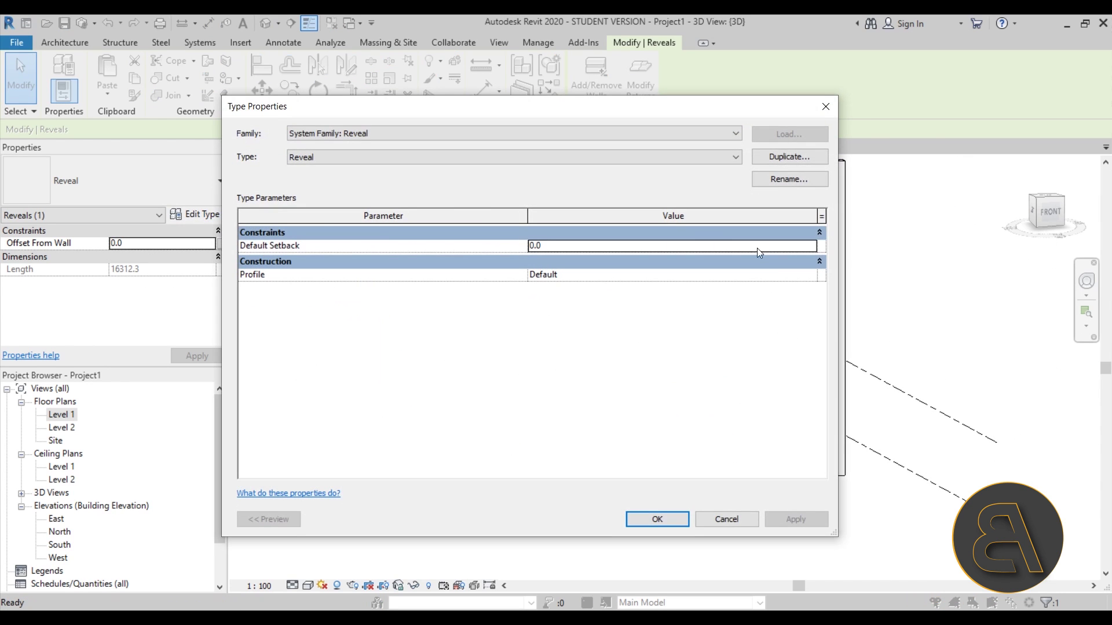
pyautogui.click(818, 277)
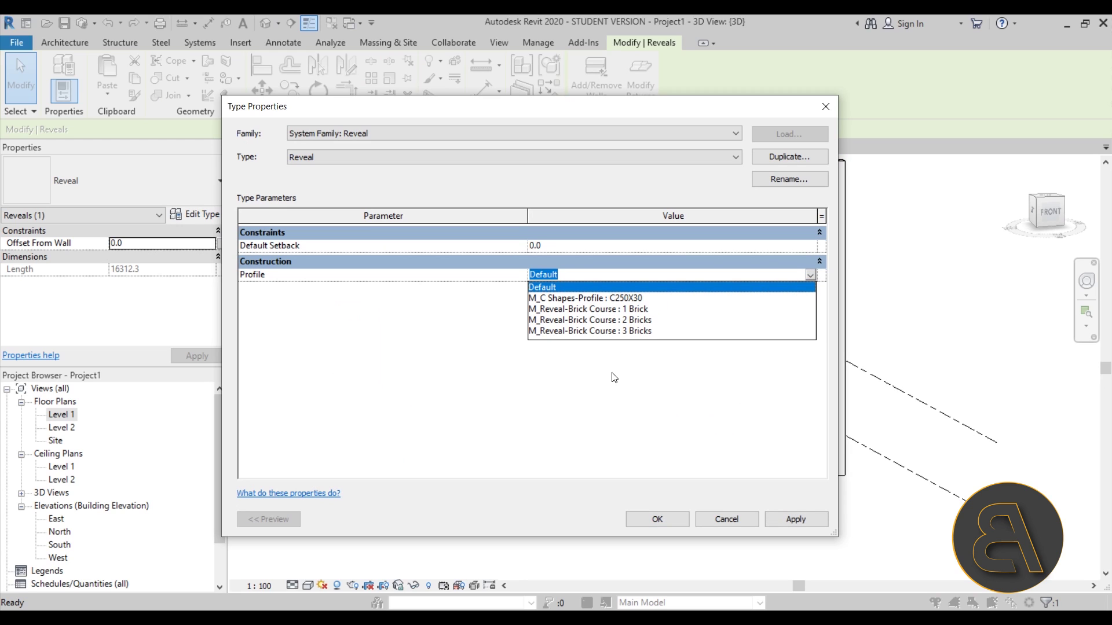
pyautogui.click(725, 519)
pyautogui.click(737, 519)
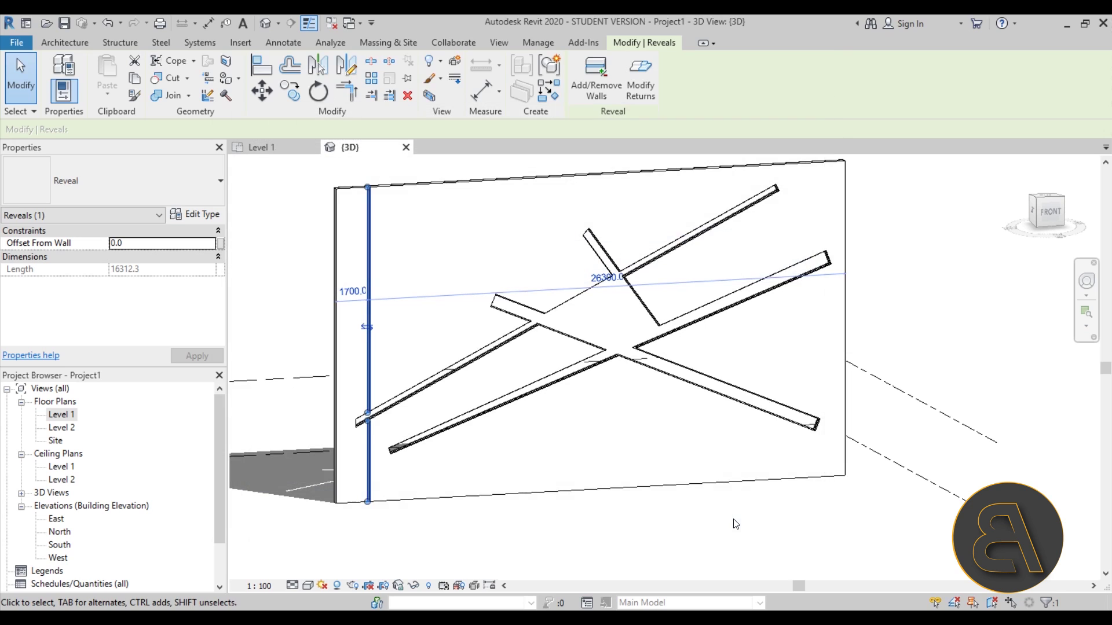
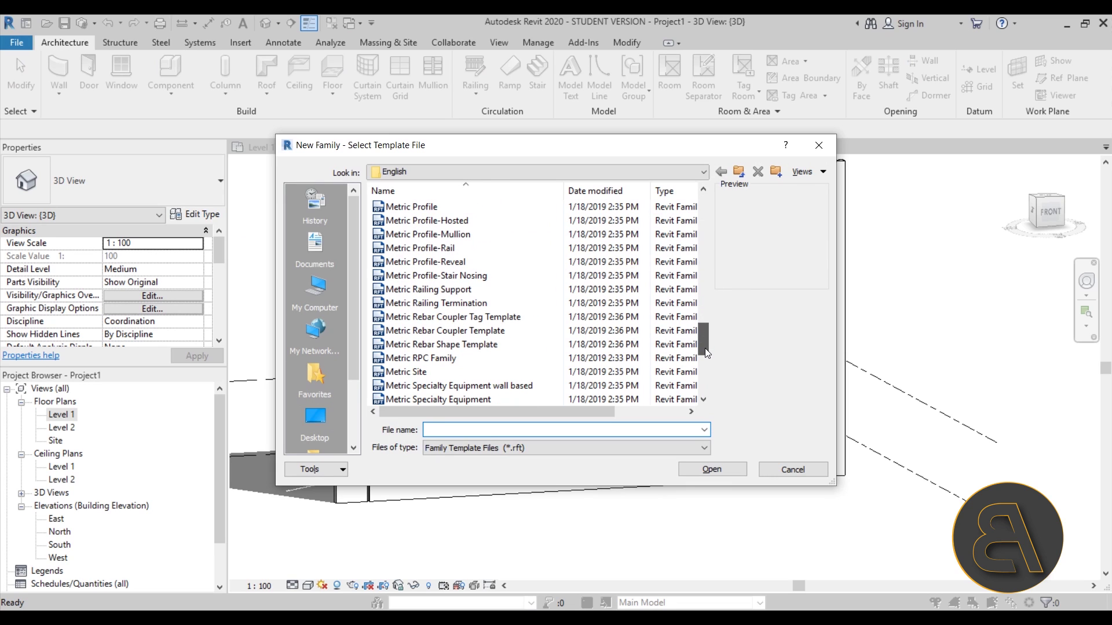
# Step: Create a new family from the Metric Profile-Reveal template
pyautogui.click(414, 264)
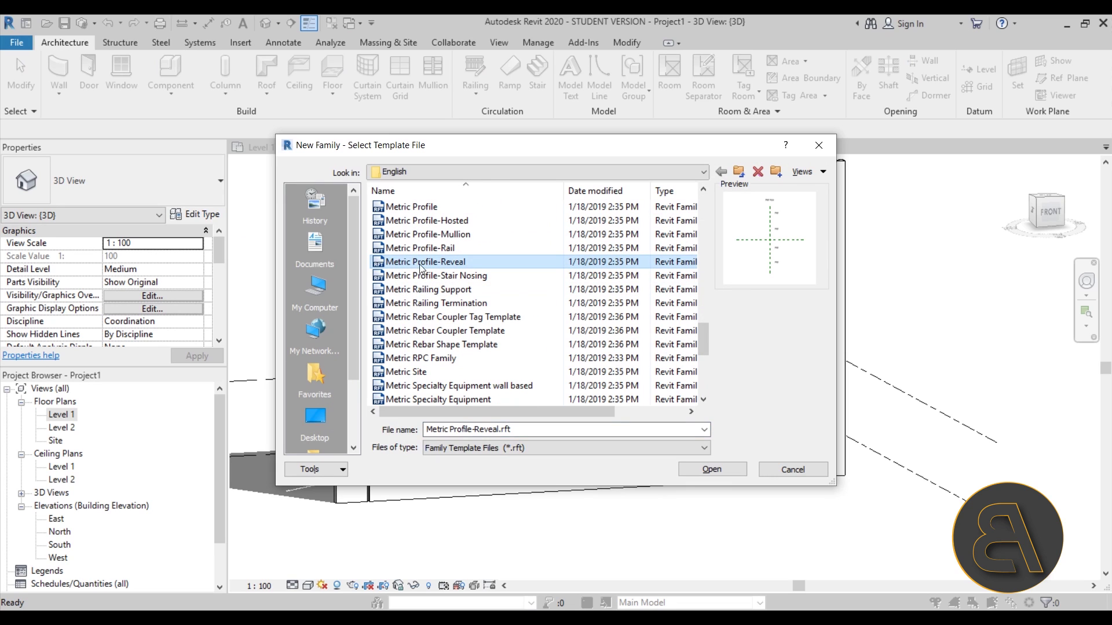
pyautogui.click(717, 470)
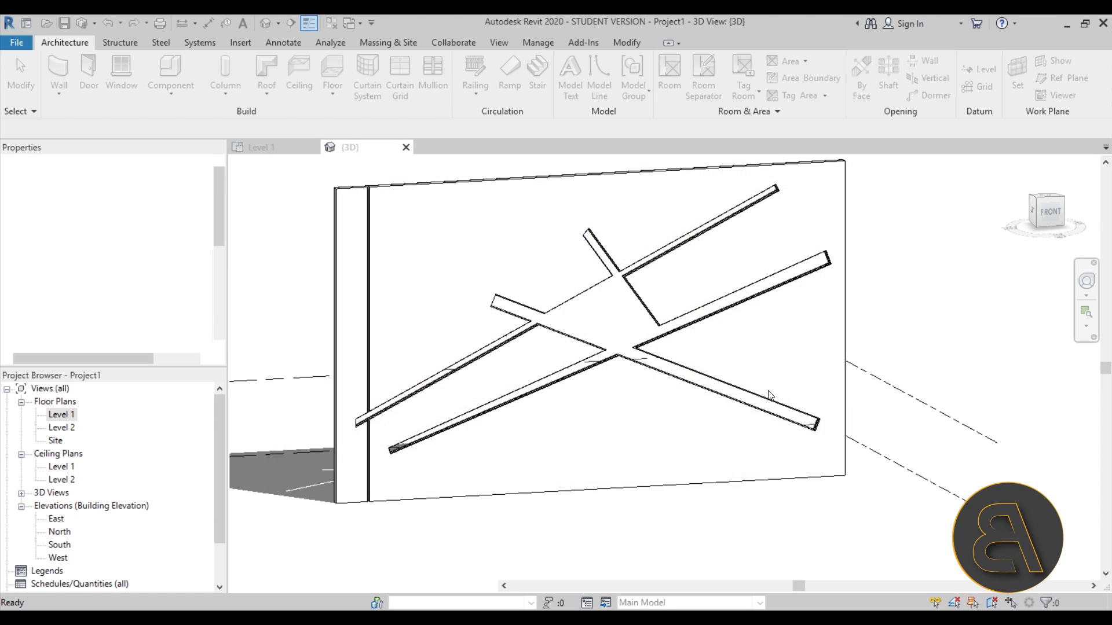
pyautogui.moveTo(681, 372); pyautogui.dragTo(572, 362, button='middle')
pyautogui.scroll(-2, 574, 362)
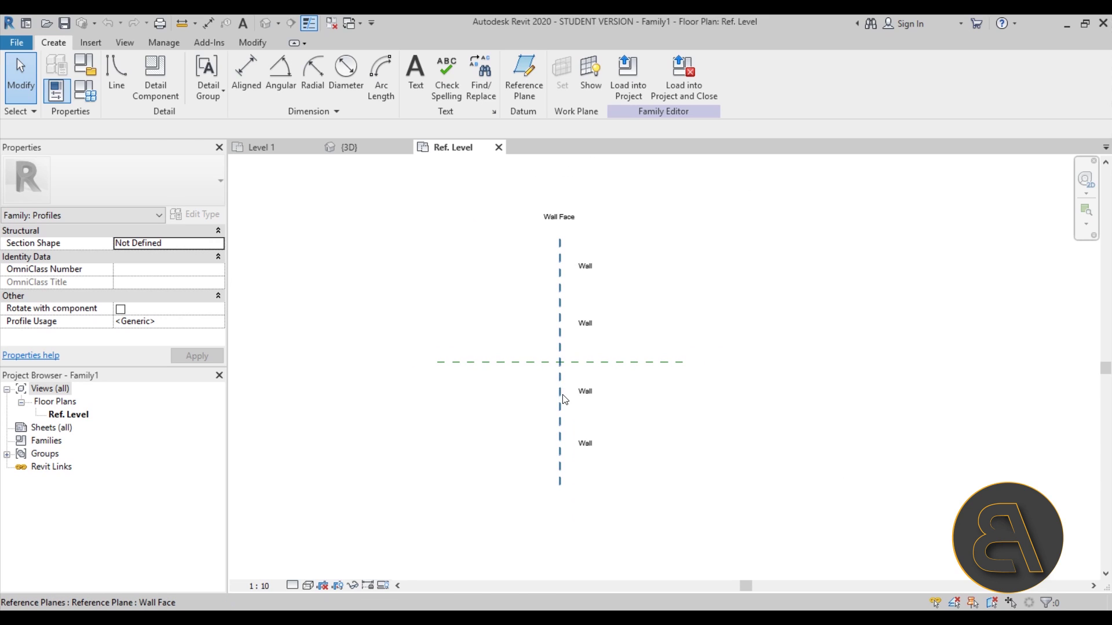
# Step: Draw a rectangle of about 15 by 15 mm with one edge on the Wall Face plane, crossing the horizontal reference plane
pyautogui.scroll(3, 602, 336)
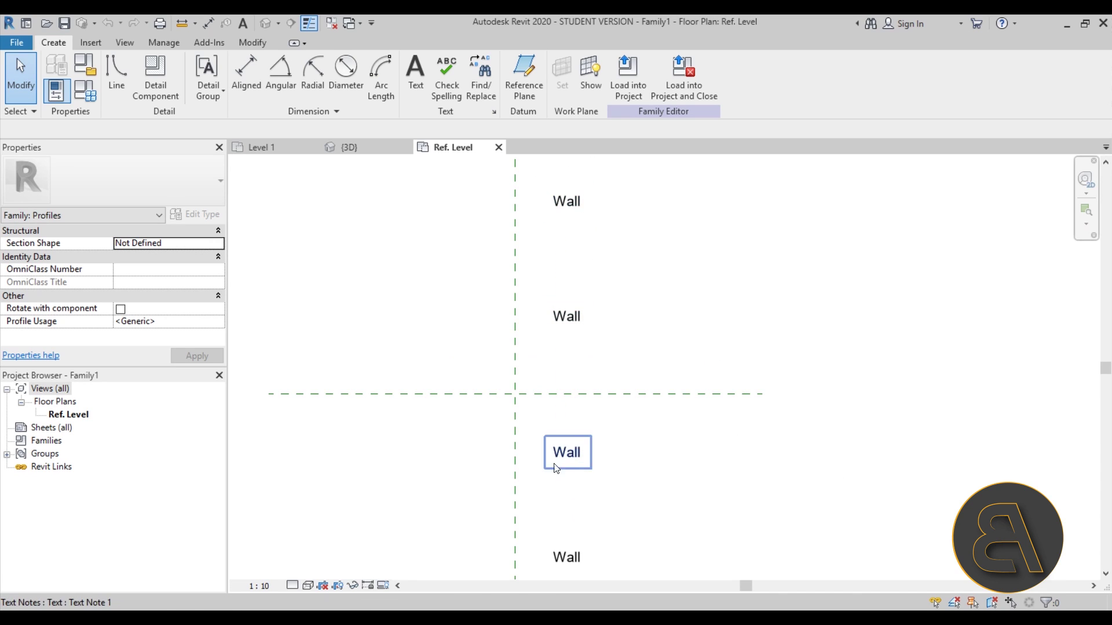
pyautogui.scroll(3, 507, 400)
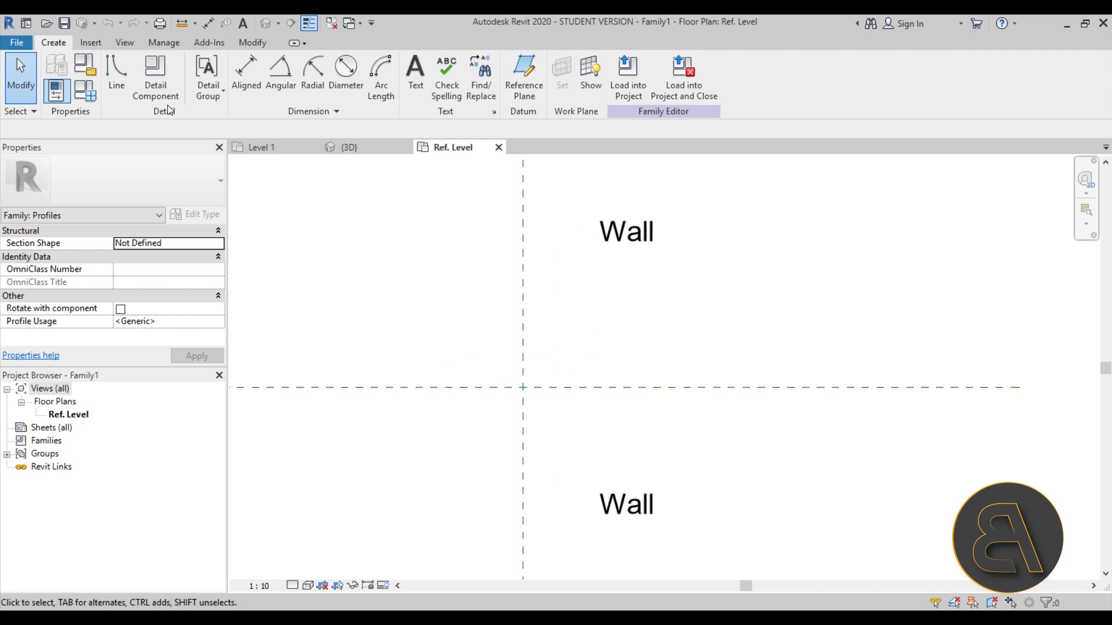
pyautogui.click(116, 88)
pyautogui.click(515, 64)
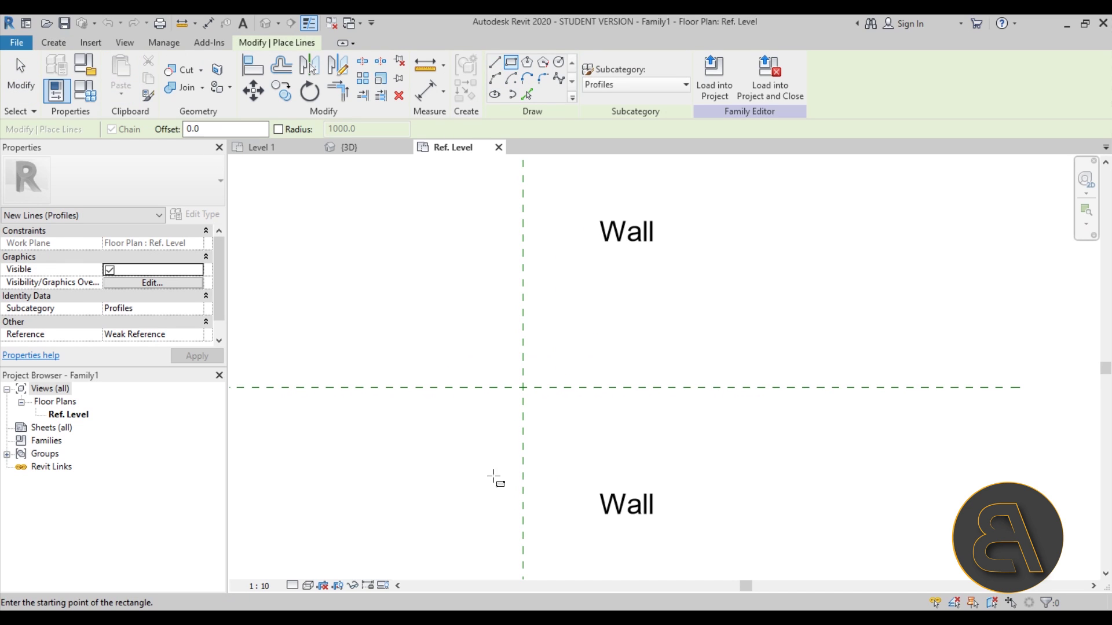
pyautogui.scroll(3, 497, 479)
pyautogui.click(551, 303)
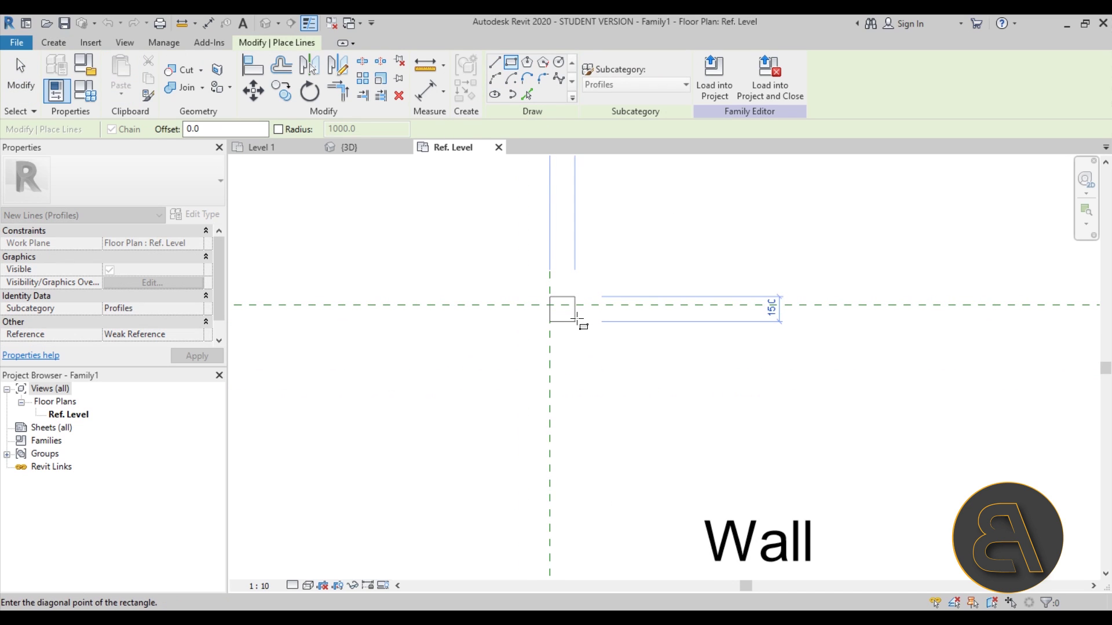
pyautogui.click(573, 320)
pyautogui.scroll(3, 573, 320)
pyautogui.press('Escape')
pyautogui.press('Escape')
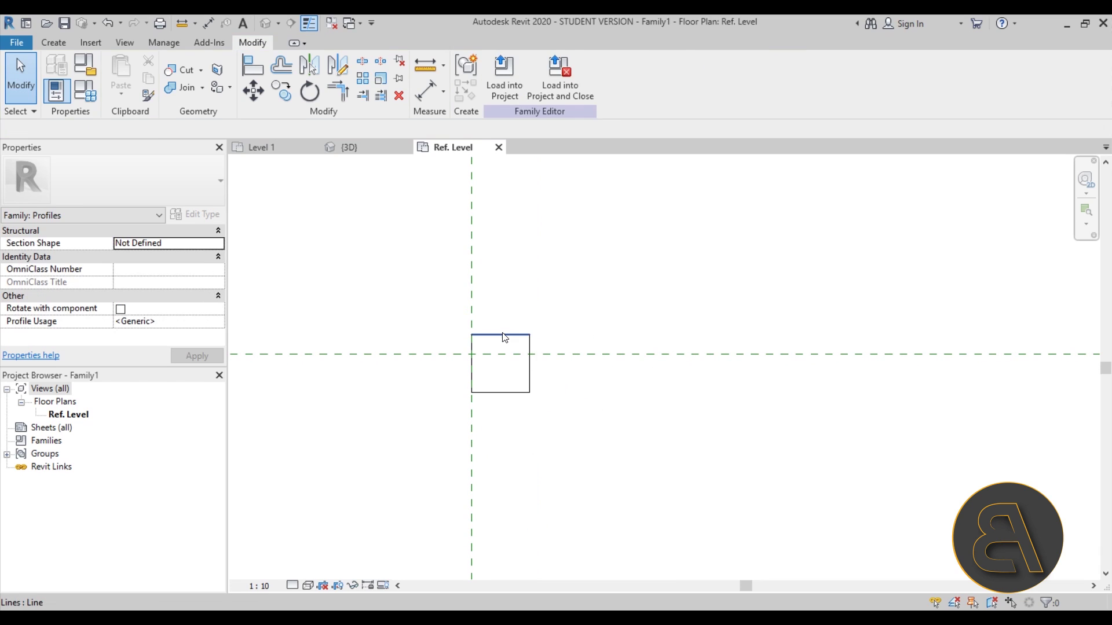
# Step: Set the rectangle's top edge 10 mm above the horizontal reference plane
pyautogui.click(502, 335)
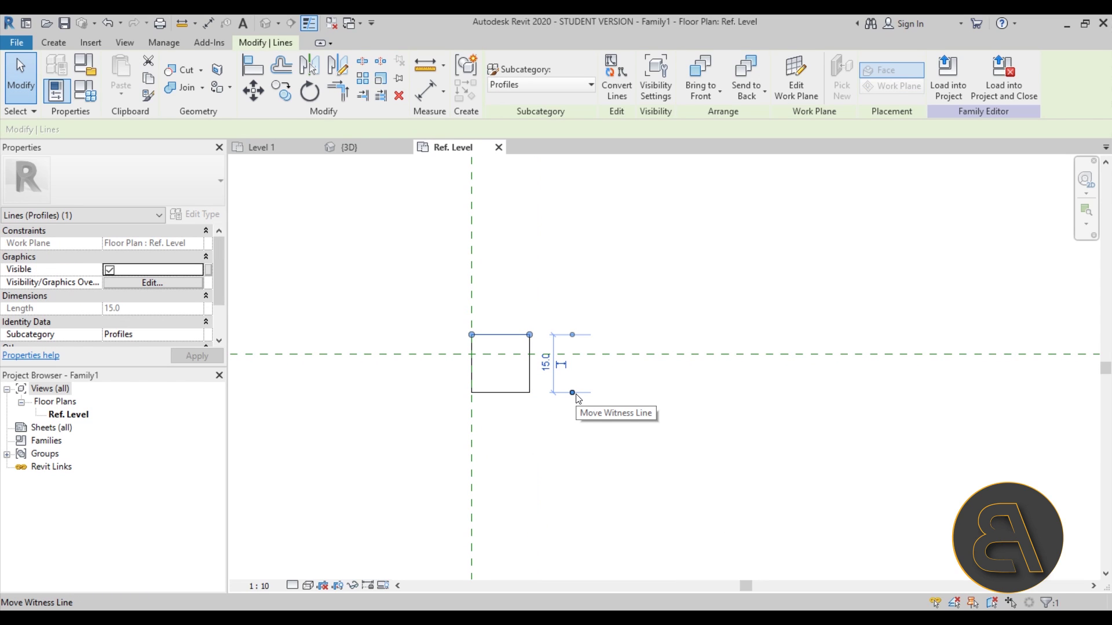
pyautogui.moveTo(572, 393); pyautogui.dragTo(559, 353)
pyautogui.click(552, 345)
pyautogui.write('10')
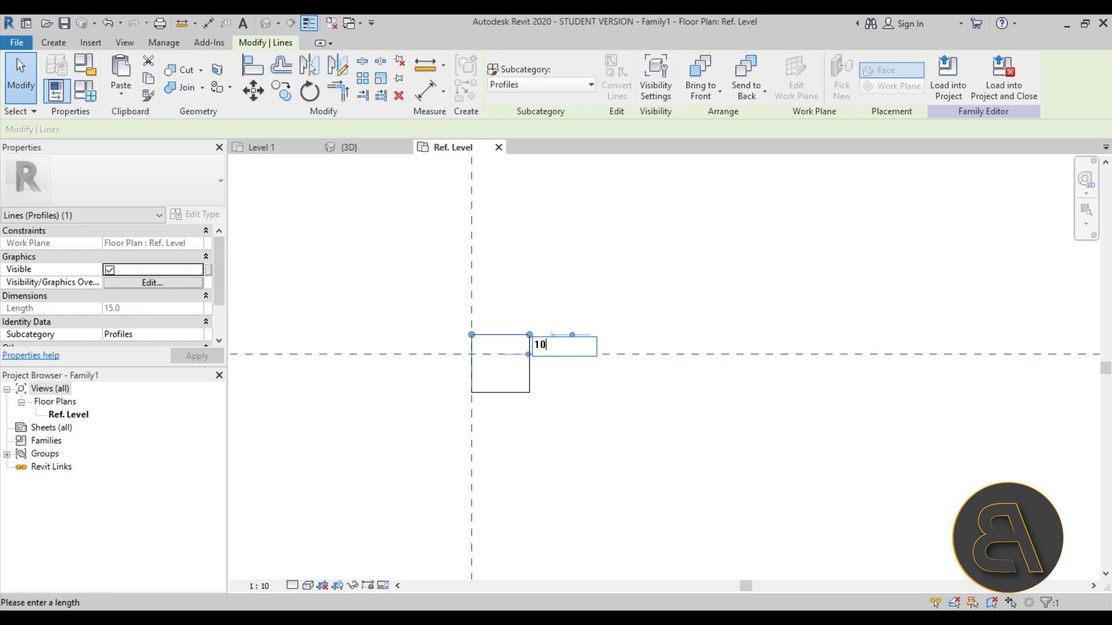
pyautogui.press('Return')
# Step: Resize the rectangle to 20 mm high by moving its bottom edge, and set its depth from the wall face to 20 mm
pyautogui.click(504, 393)
pyautogui.click(440, 353)
pyautogui.write('2')
pyautogui.press('Return')
pyautogui.click(529, 348)
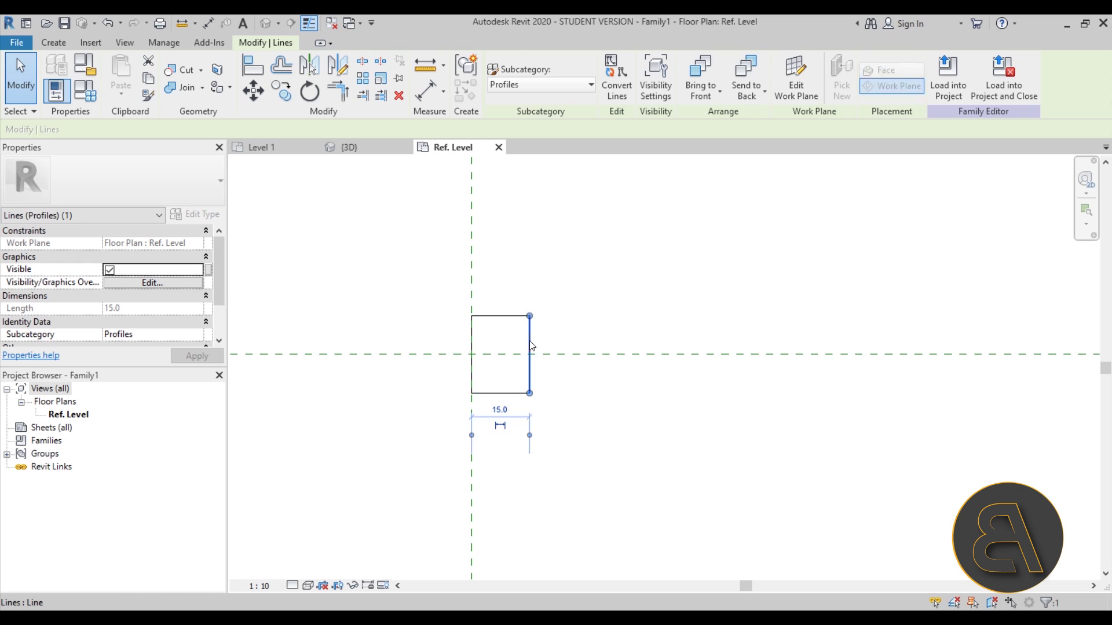
pyautogui.click(500, 410)
pyautogui.write('20')
pyautogui.press('Return')
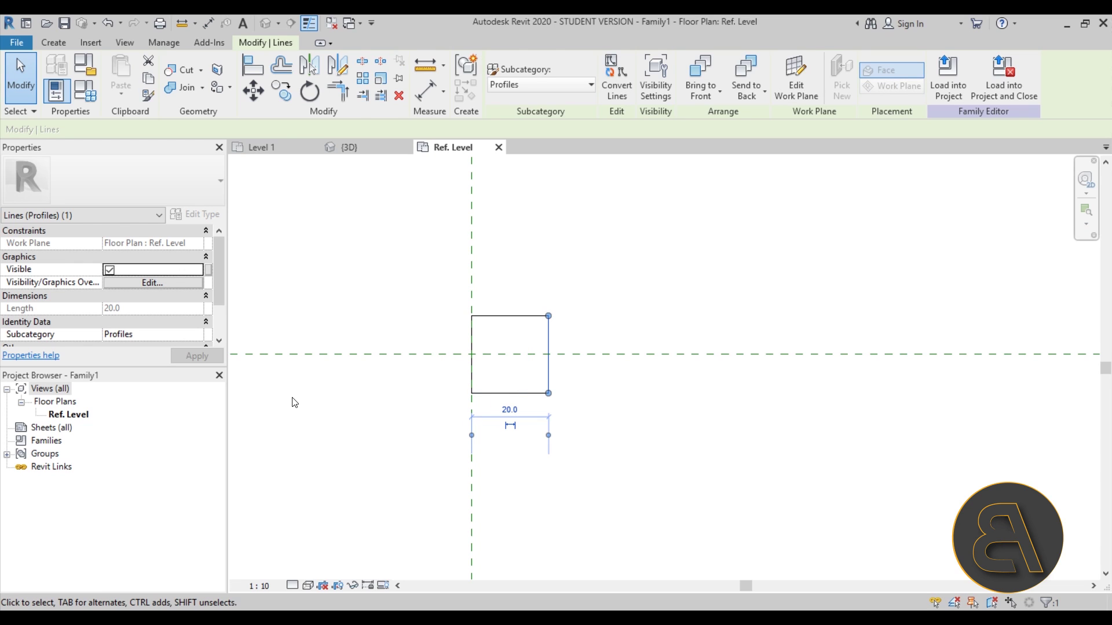
# Step: Stretch the square's lower corner on the wall face downward so the bottom edge slopes
pyautogui.scroll(-3, 481, 369)
pyautogui.click(666, 479)
pyautogui.scroll(-3, 454, 356)
pyautogui.moveTo(455, 365); pyautogui.dragTo(464, 395, button='middle')
pyautogui.scroll(1, 479, 340)
pyautogui.scroll(5, 470, 348)
pyautogui.scroll(-2, 461, 379)
pyautogui.scroll(3, 455, 383)
pyautogui.moveTo(463, 389); pyautogui.dragTo(390, 353)
pyautogui.click(467, 377)
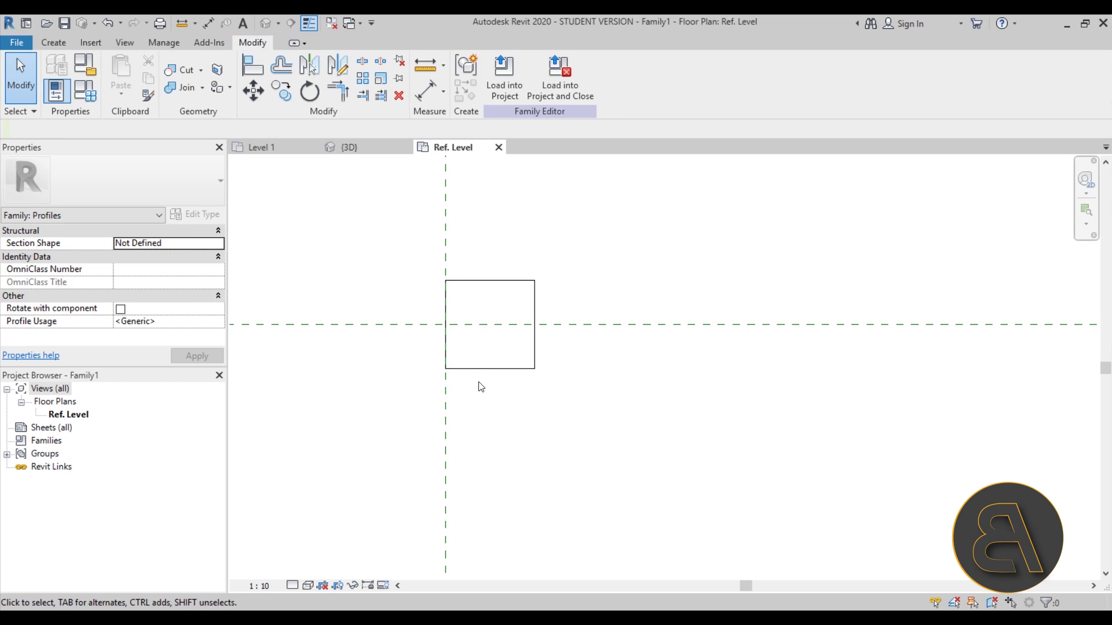
pyautogui.click(462, 368)
pyautogui.keyDown('ctrl'); pyautogui.click(449, 354); pyautogui.keyUp('ctrl')
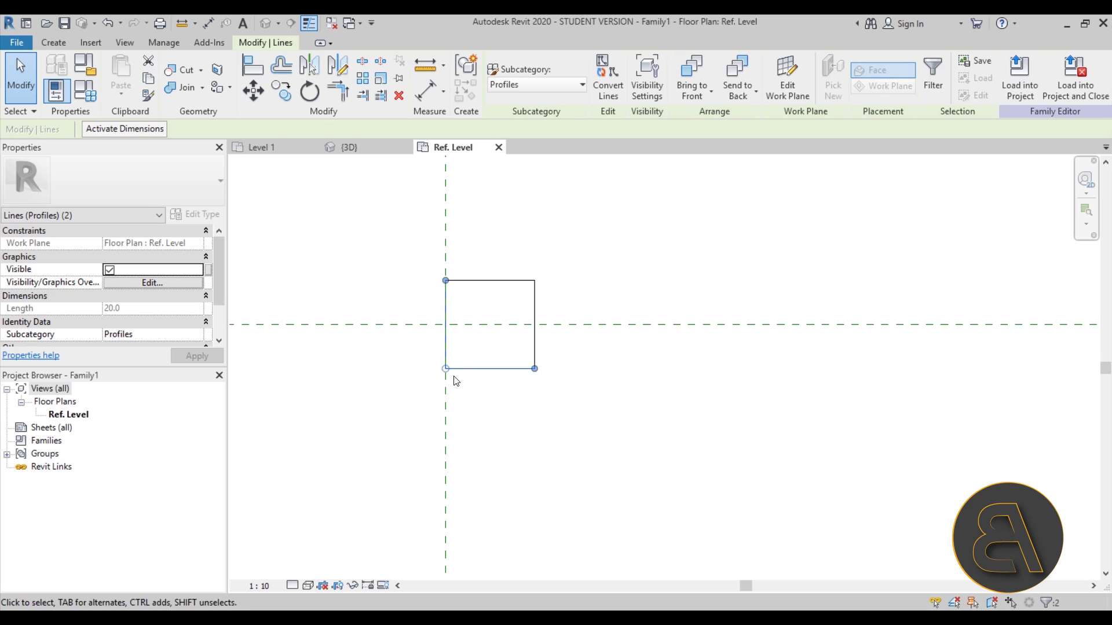
pyautogui.moveTo(444, 371); pyautogui.dragTo(445, 390)
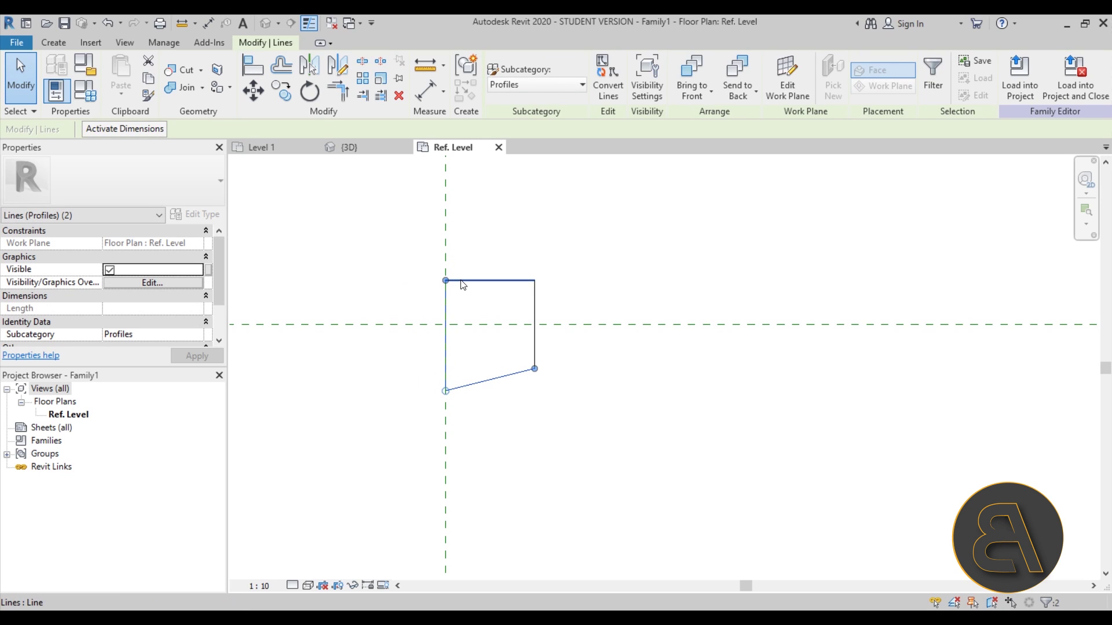
# Step: Stretch the upper corner on the wall face upward by a matching amount to form a symmetrical trapezoid
pyautogui.click(458, 281)
pyautogui.click(473, 302)
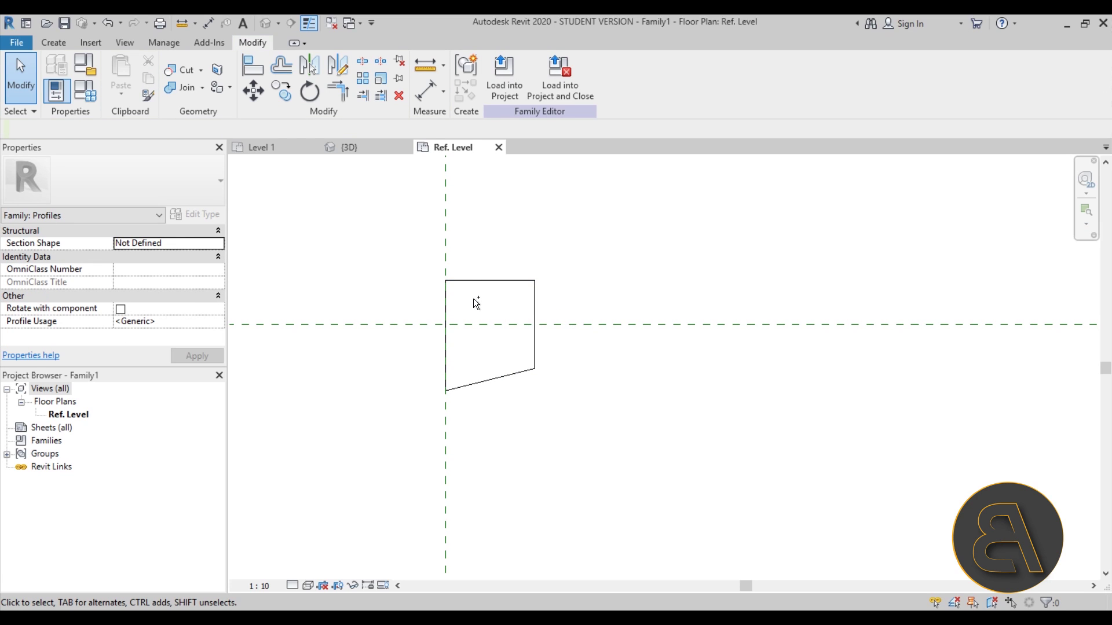
pyautogui.click(470, 280)
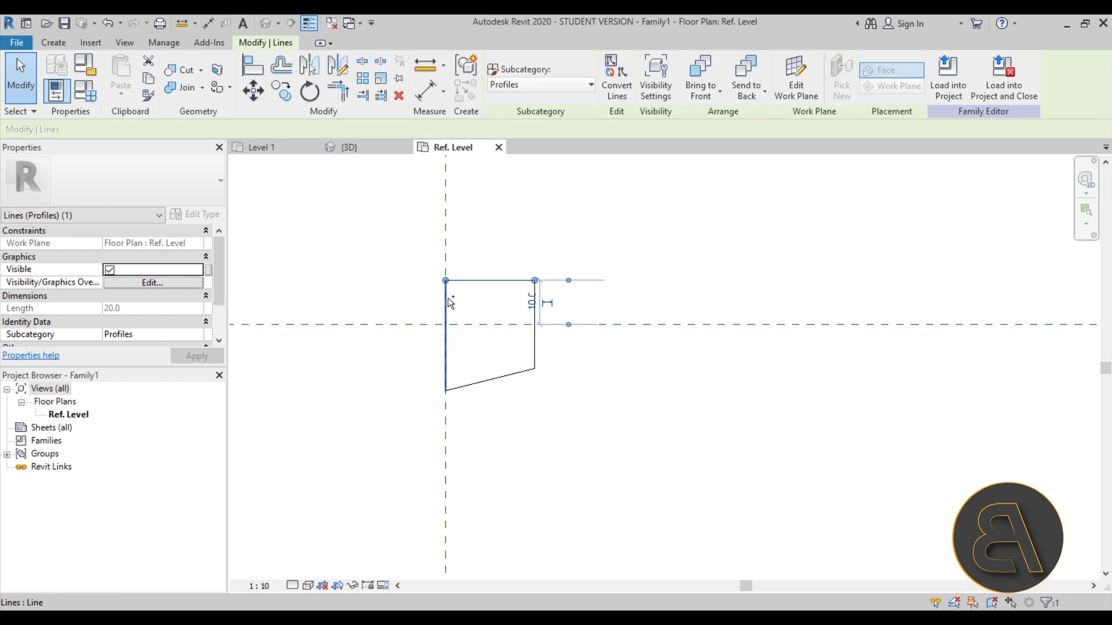
pyautogui.keyDown('ctrl'); pyautogui.click(447, 304); pyautogui.keyUp('ctrl')
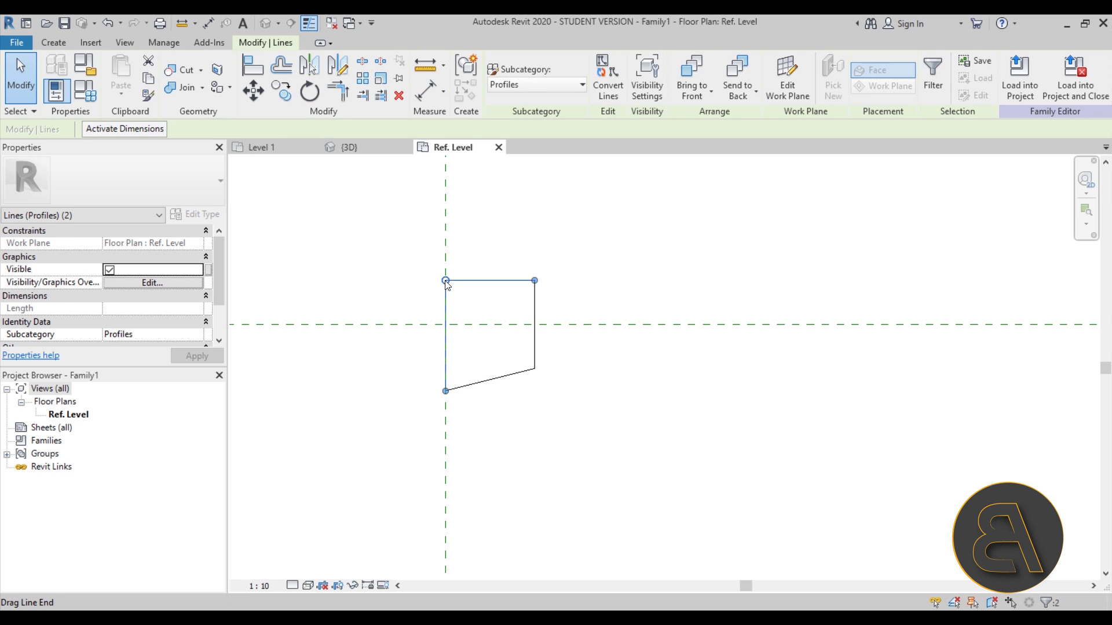
pyautogui.moveTo(445, 281); pyautogui.dragTo(446, 258)
pyautogui.click(422, 272)
# Step: Save the family on the Desktop as Libeskind Reveal Profile, load it into the project and close the family
pyautogui.scroll(-4, 473, 301)
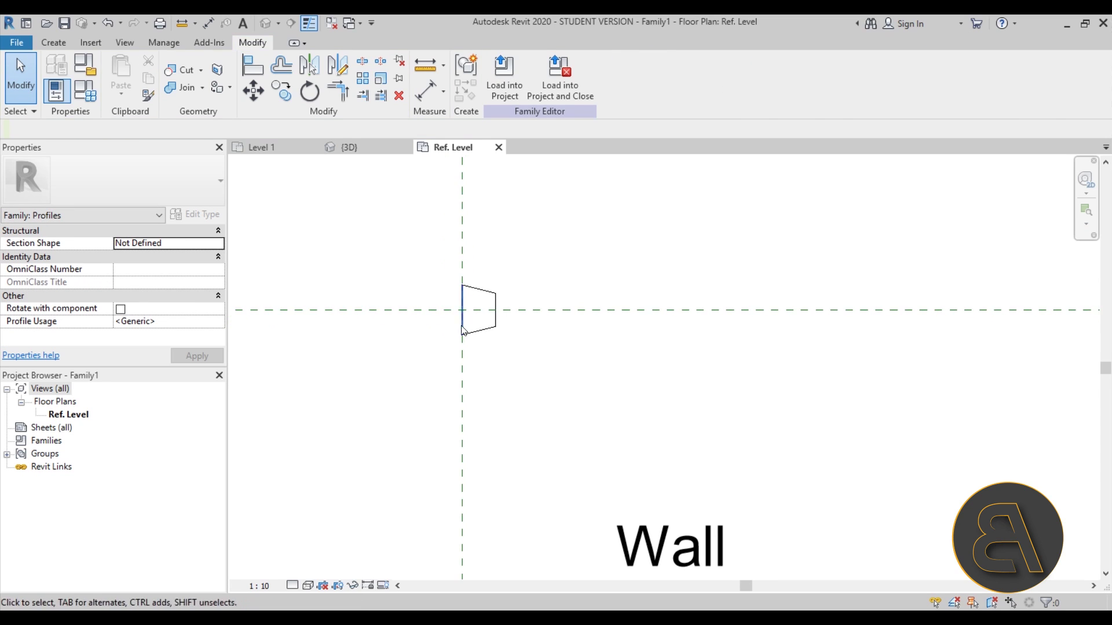
pyautogui.scroll(-2, 490, 377)
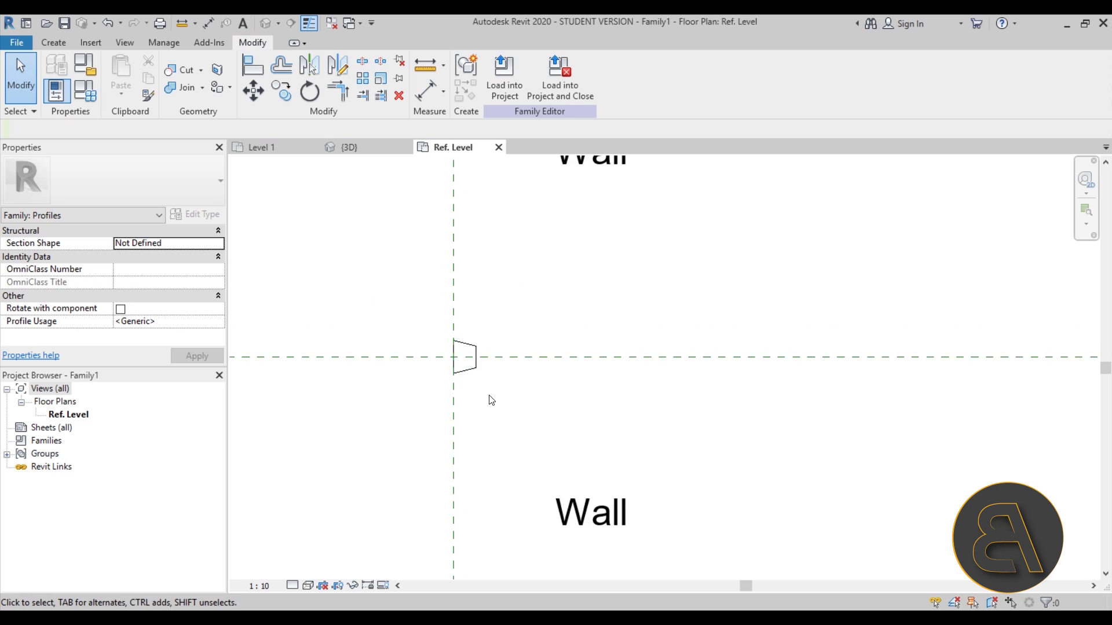
pyautogui.scroll(-3, 492, 400)
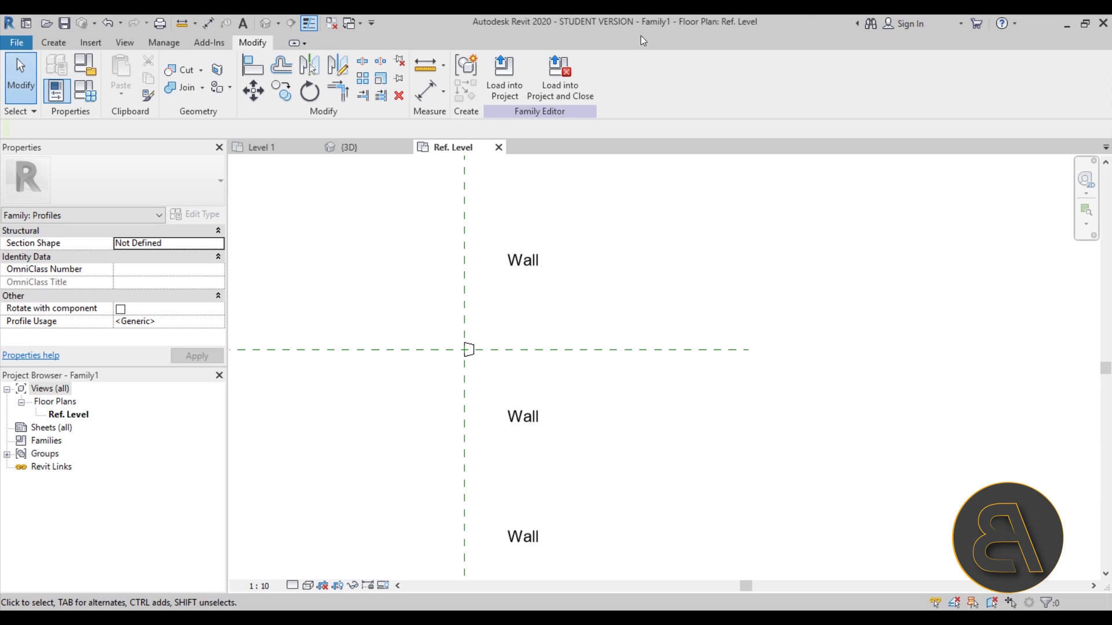
pyautogui.click(64, 24)
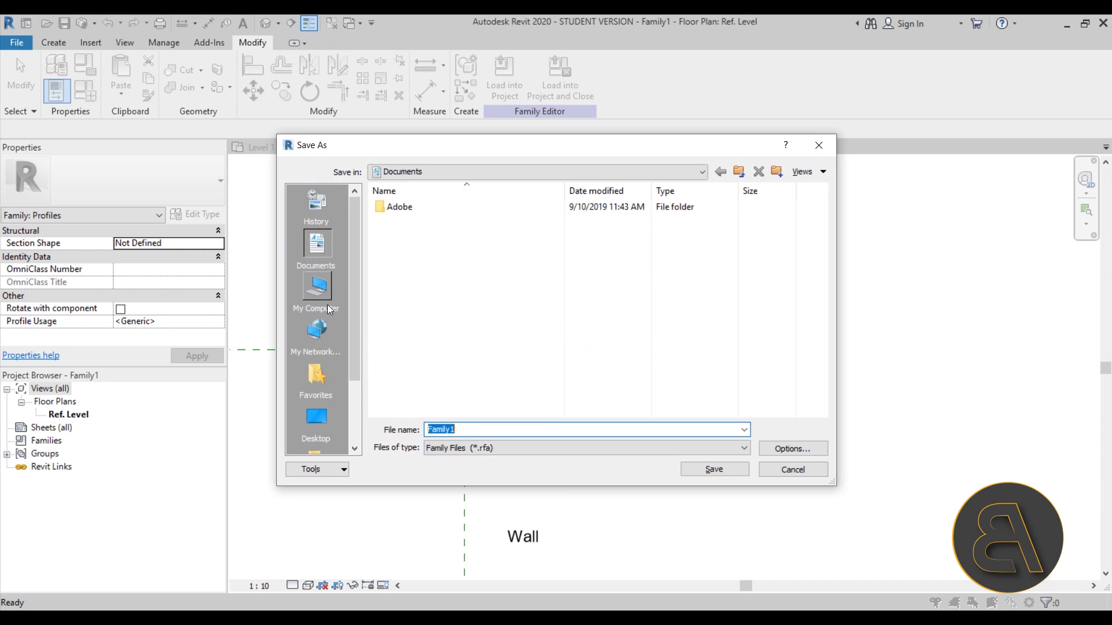
pyautogui.click(325, 431)
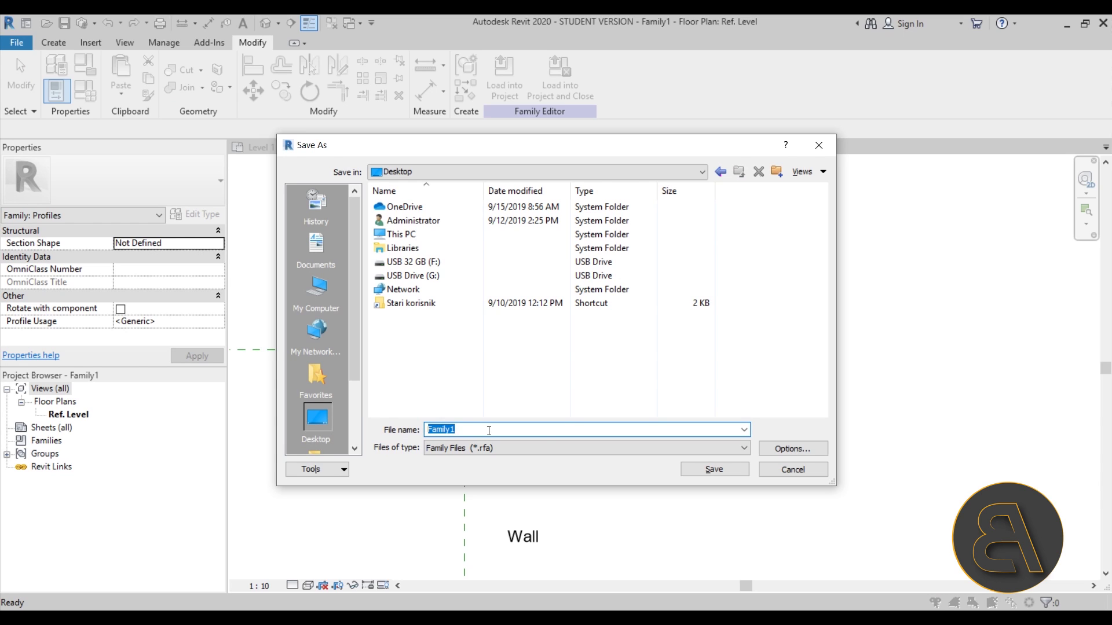
pyautogui.write('Libeskind Reveal Profile')
pyautogui.press('Return')
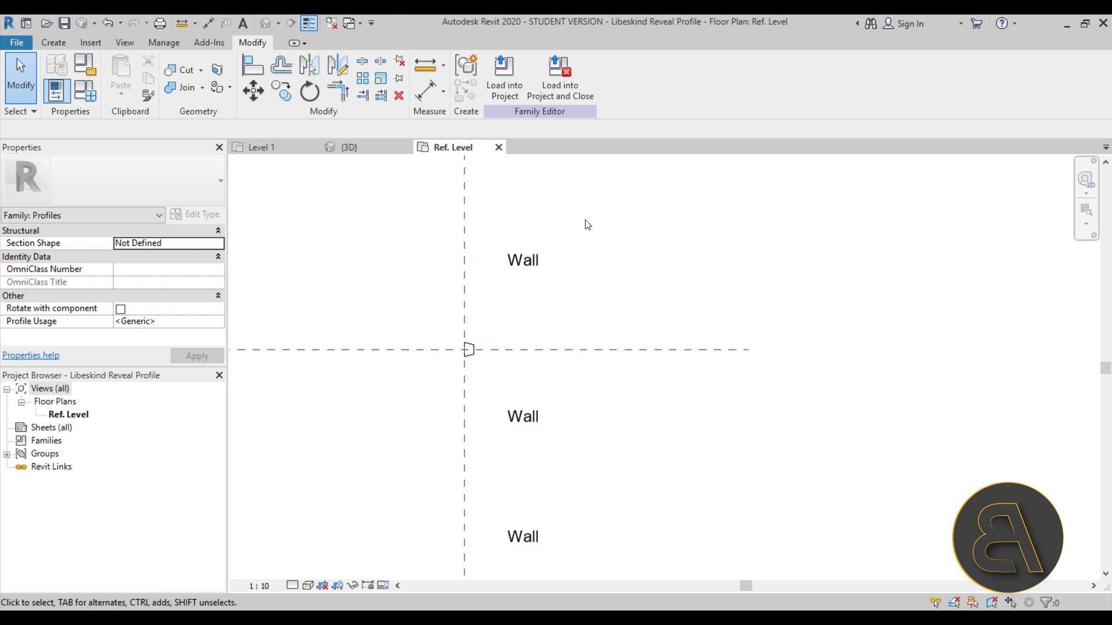
pyautogui.click(555, 102)
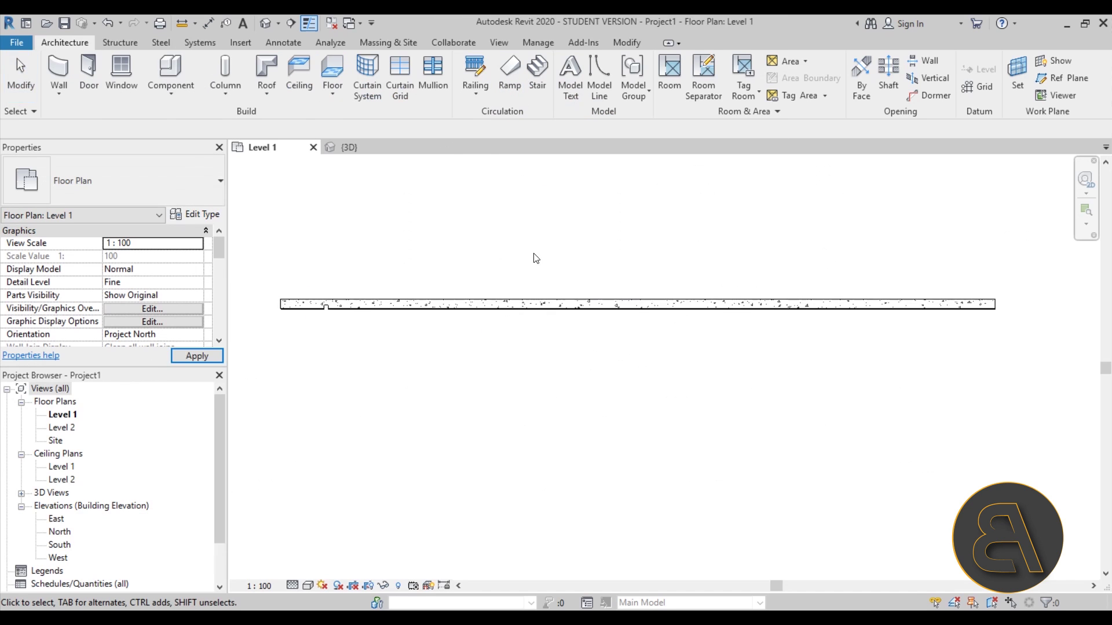
# Step: Assign the Libeskind Reveal Profile to the type of the wall reveal in the Level 1 plan
pyautogui.scroll(5, 340, 319)
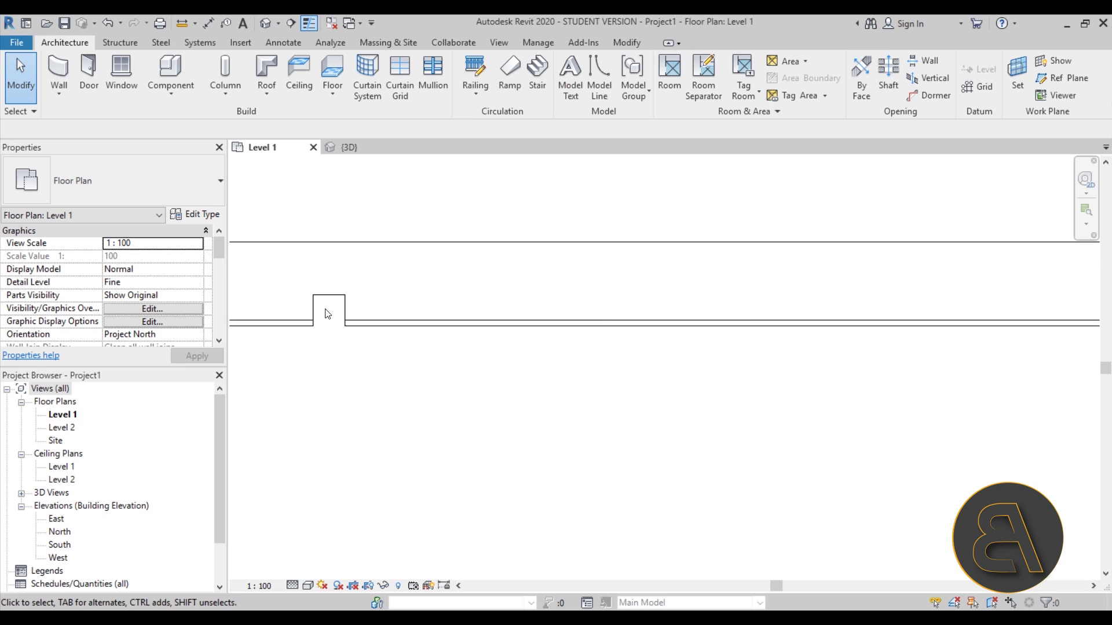
pyautogui.click(327, 324)
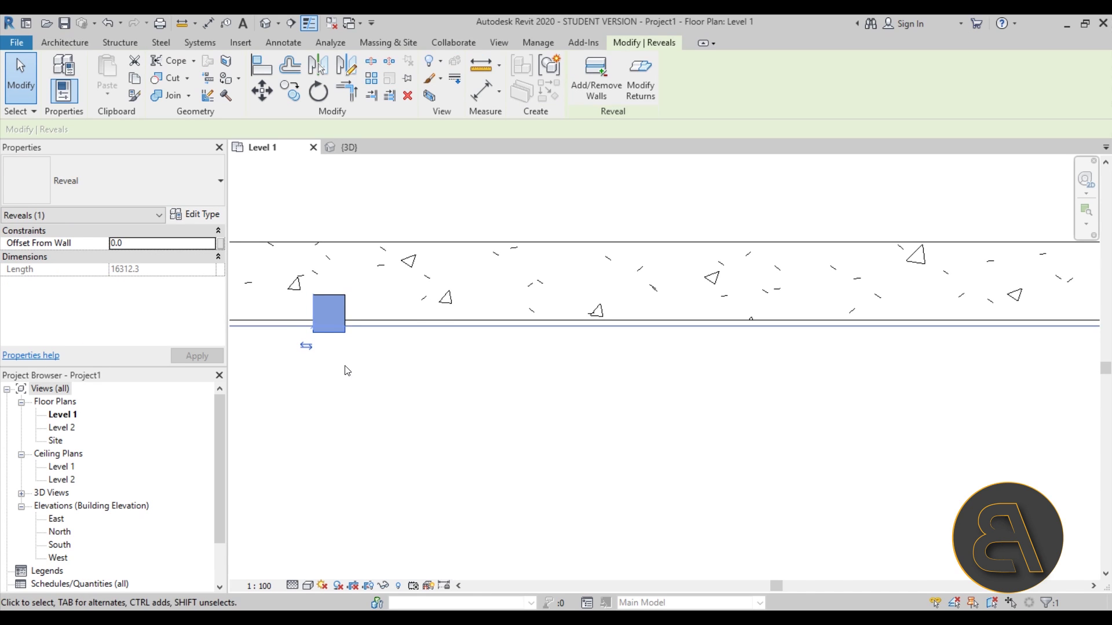
pyautogui.moveTo(345, 369); pyautogui.dragTo(432, 365, button='middle')
pyautogui.click(183, 220)
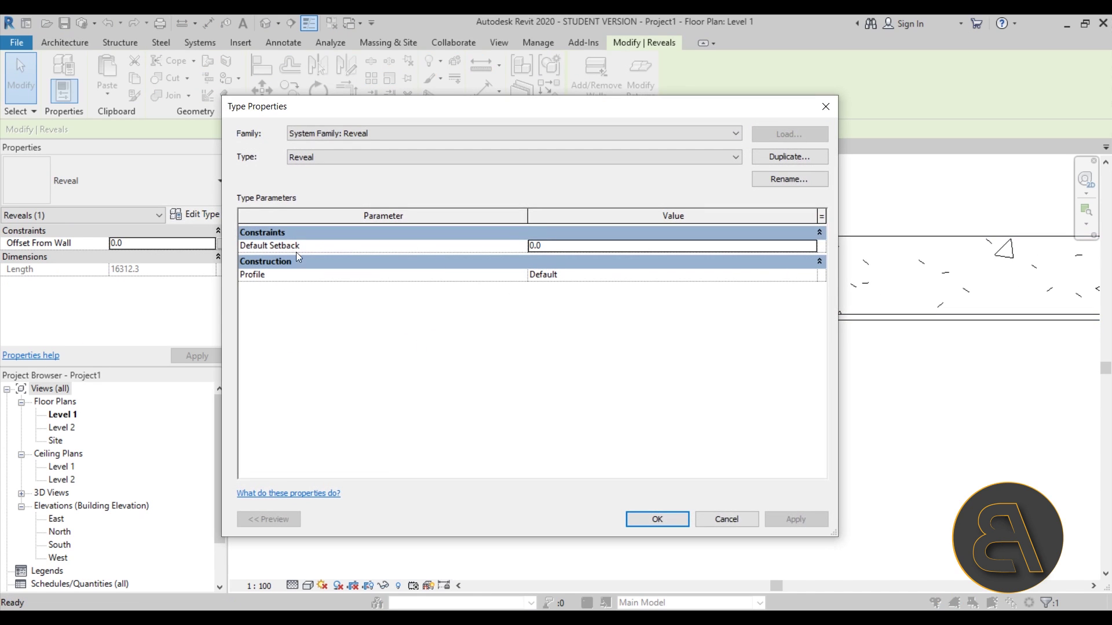
pyautogui.click(807, 275)
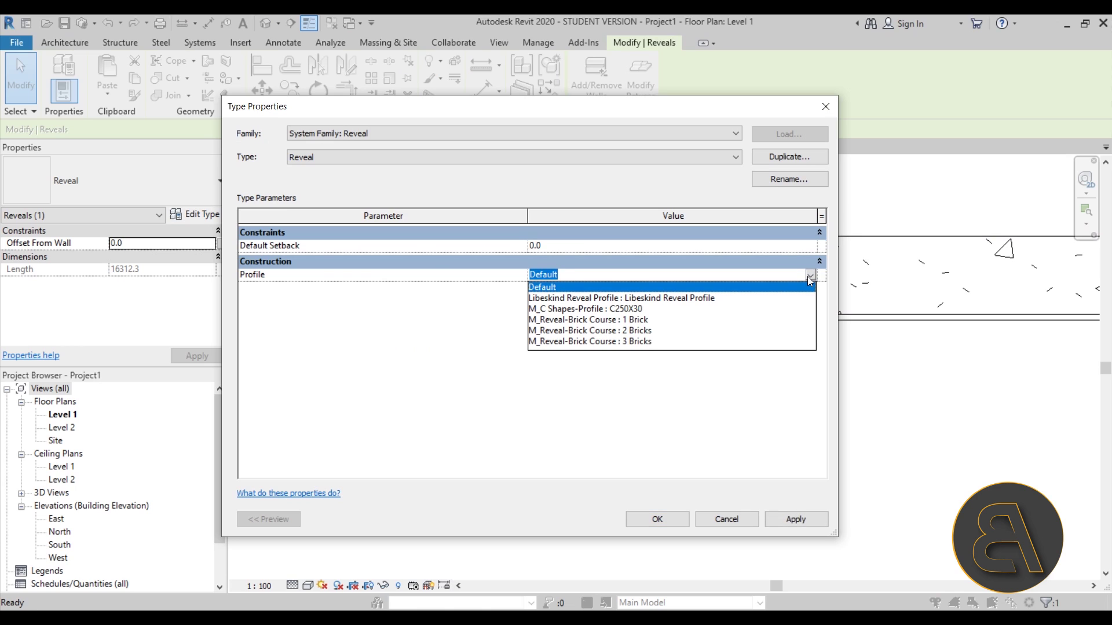
pyautogui.click(579, 298)
pyautogui.click(799, 520)
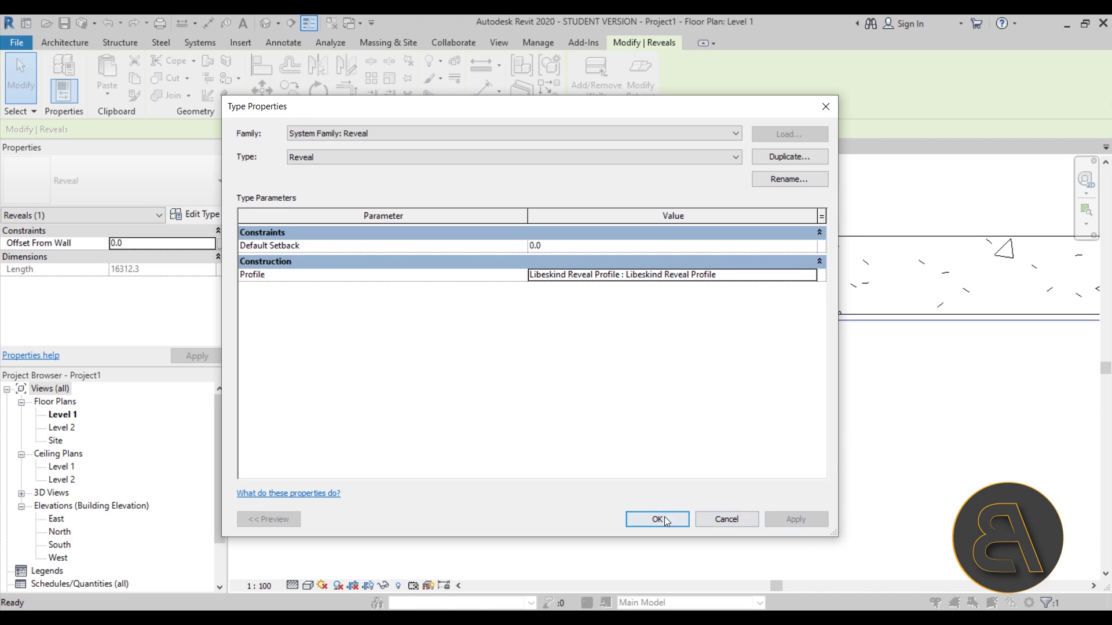
pyautogui.click(657, 520)
# Step: Examine the reveal's new trapezoidal cut in plan and its position along the wall
pyautogui.scroll(5, 584, 455)
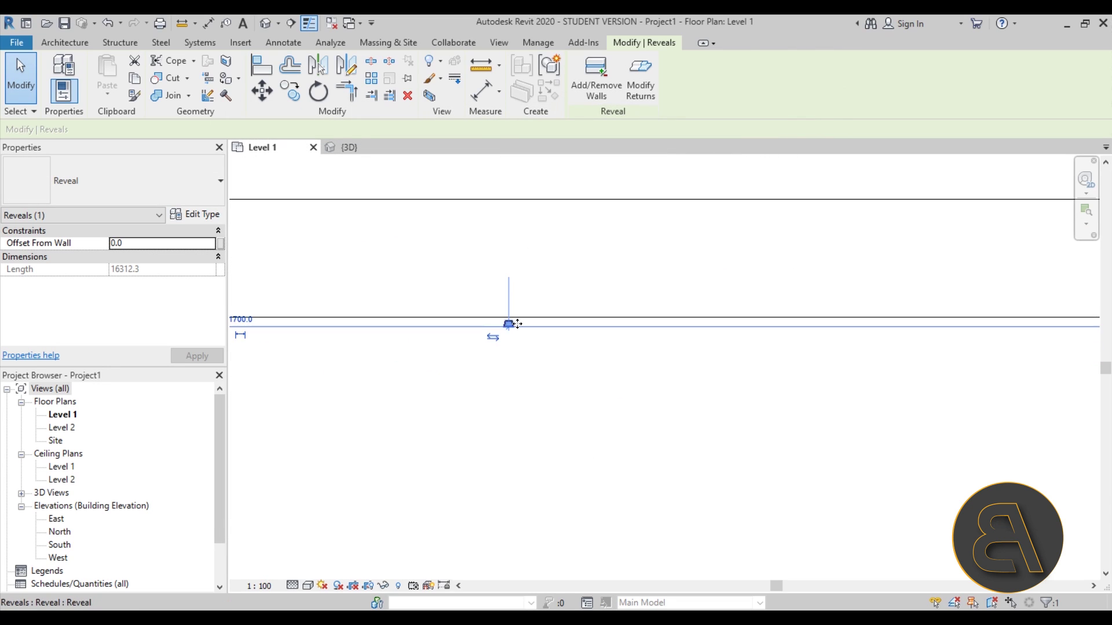
pyautogui.scroll(4, 518, 324)
pyautogui.click(513, 394)
pyautogui.click(502, 339)
pyautogui.scroll(-7, 731, 399)
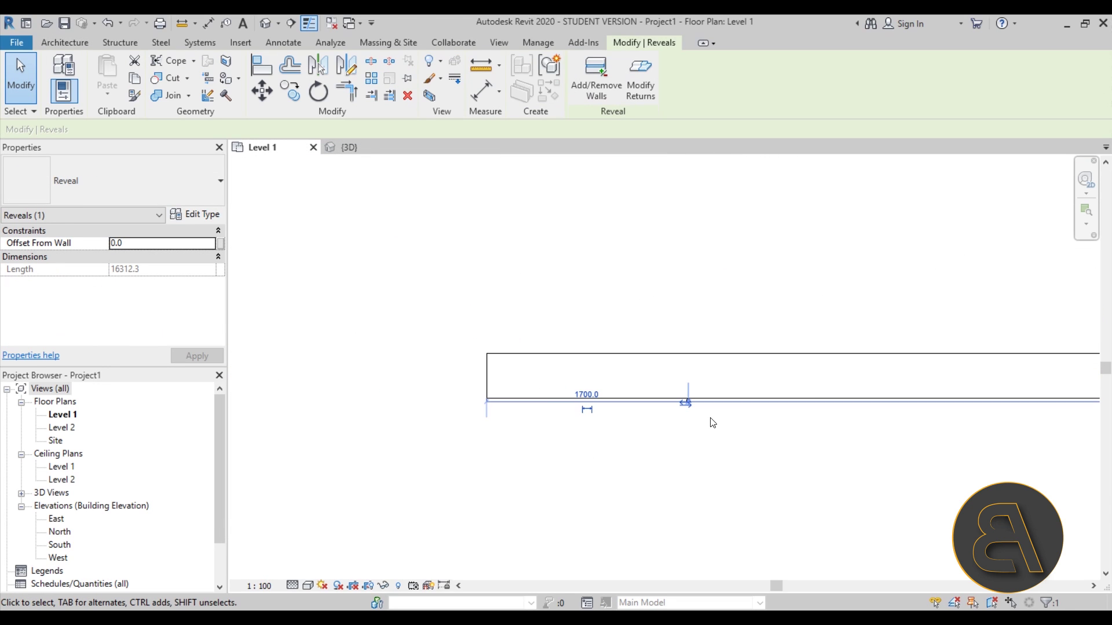
pyautogui.scroll(4, 799, 401)
pyautogui.scroll(-4, 831, 402)
pyautogui.scroll(2, 815, 398)
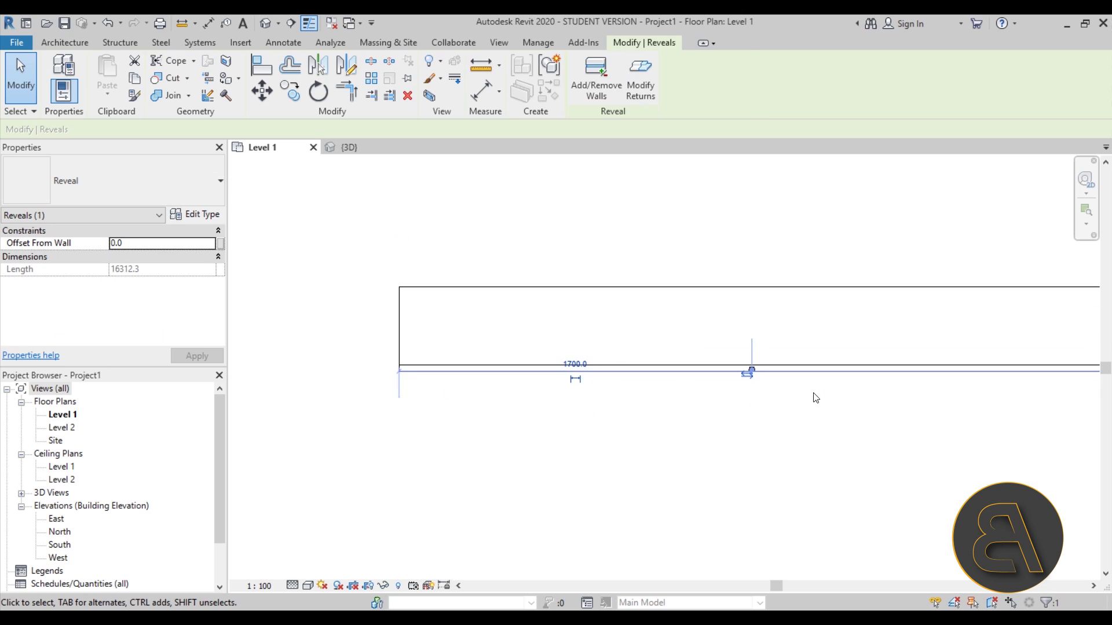
# Step: Move the reveal along the wall face to about 120 mm from the wall's left end
pyautogui.click(813, 395)
pyautogui.moveTo(752, 371); pyautogui.dragTo(427, 394)
pyautogui.click(455, 397)
pyautogui.scroll(3, 436, 372)
pyautogui.click(411, 372)
pyautogui.scroll(-3, 431, 402)
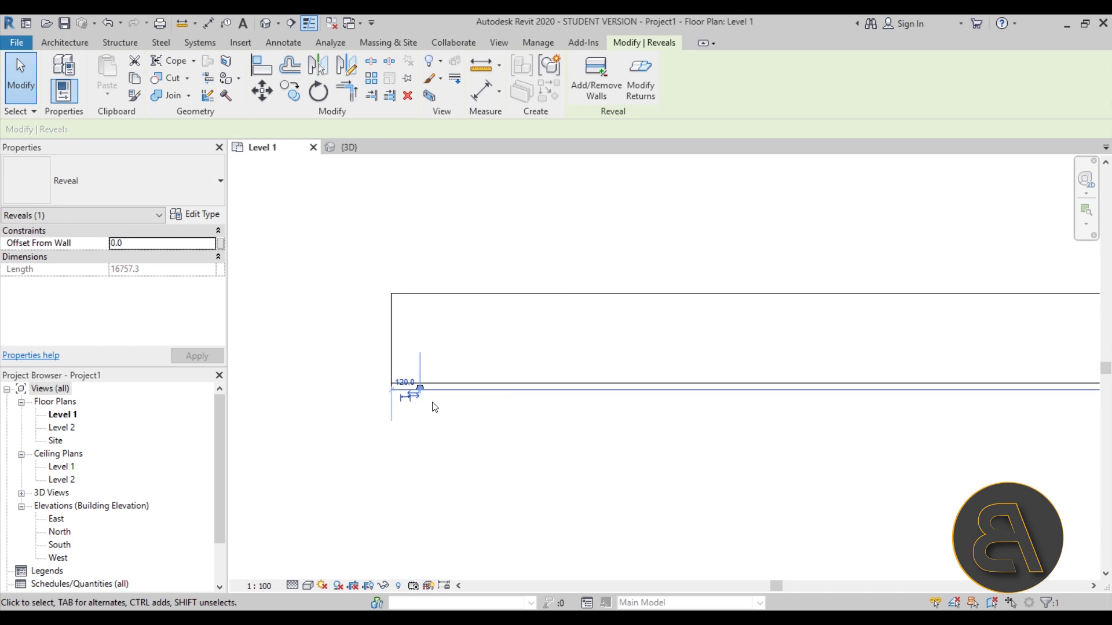
# Step: Array the reveal along the wall's outer face as 100 grouped and associated members, spaced by the position of the last one
pyautogui.click(371, 78)
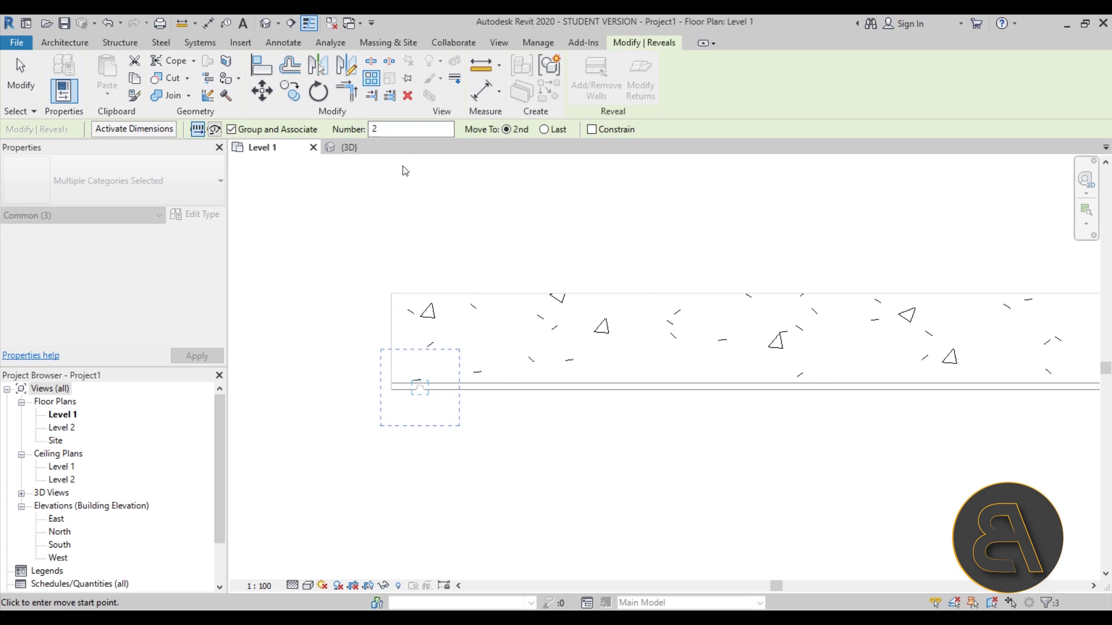
pyautogui.click(544, 131)
pyautogui.moveTo(384, 131); pyautogui.dragTo(361, 132)
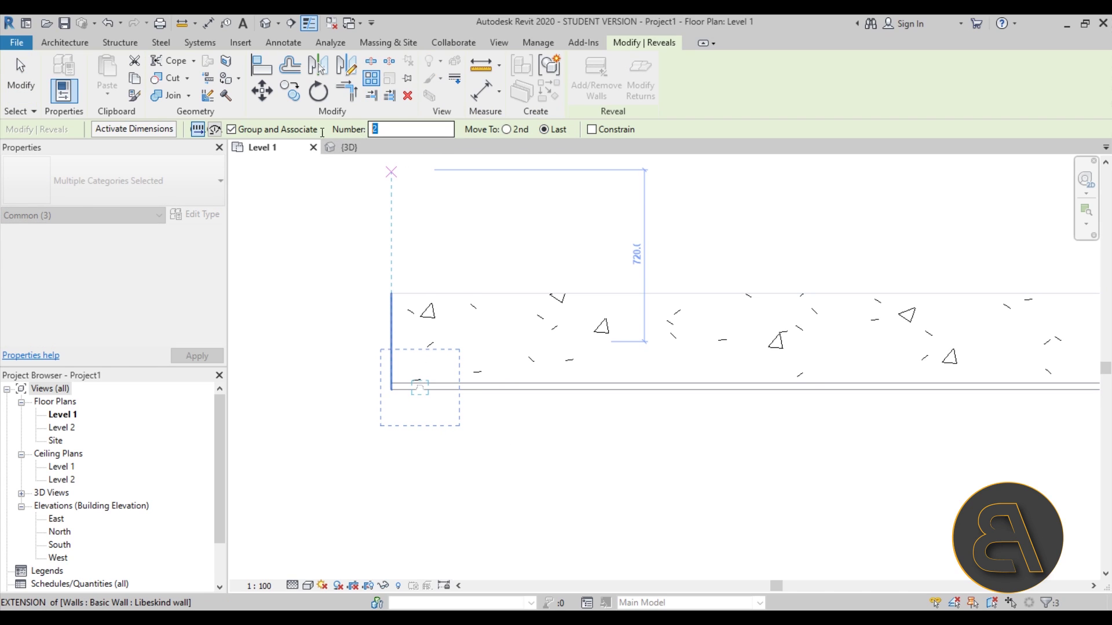
pyautogui.press('Return')
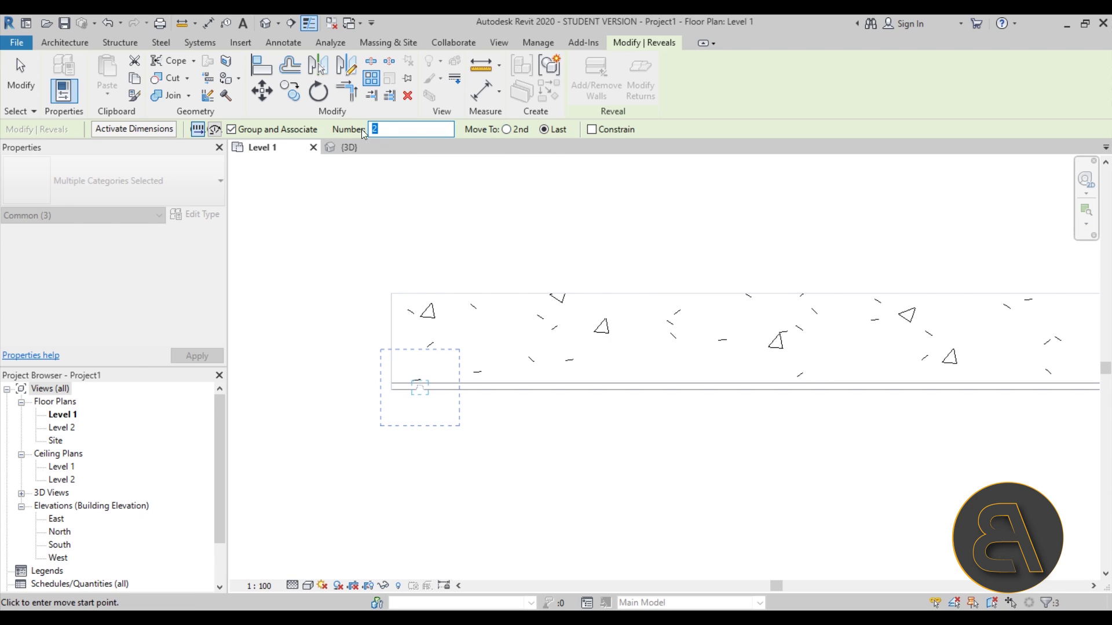
pyautogui.write('100')
pyautogui.scroll(3, 426, 388)
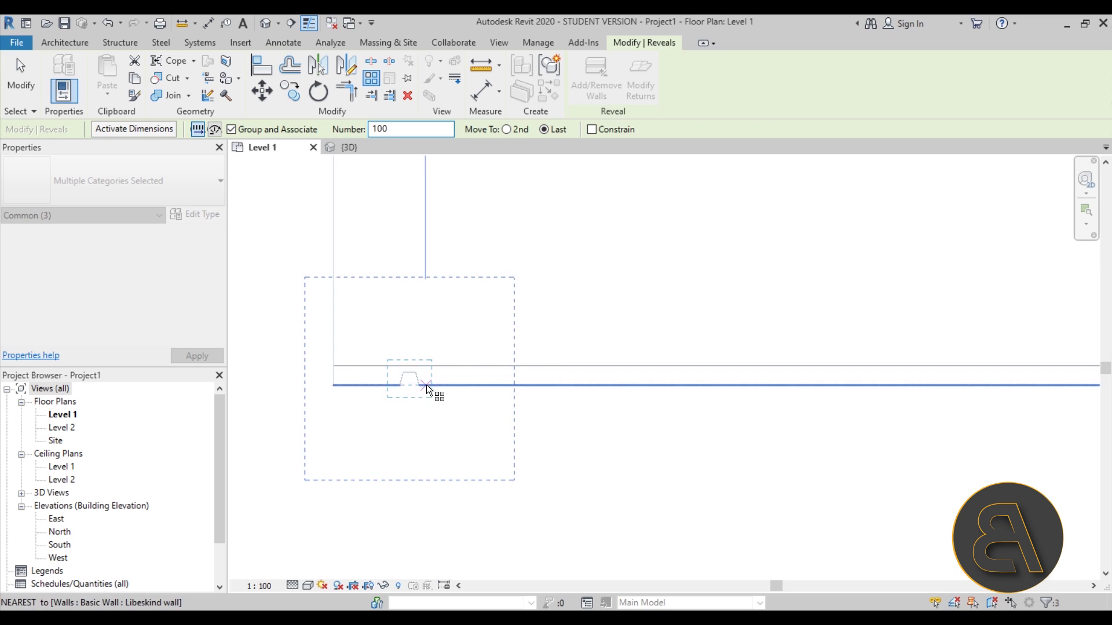
pyautogui.click(419, 385)
pyautogui.scroll(-6, 801, 442)
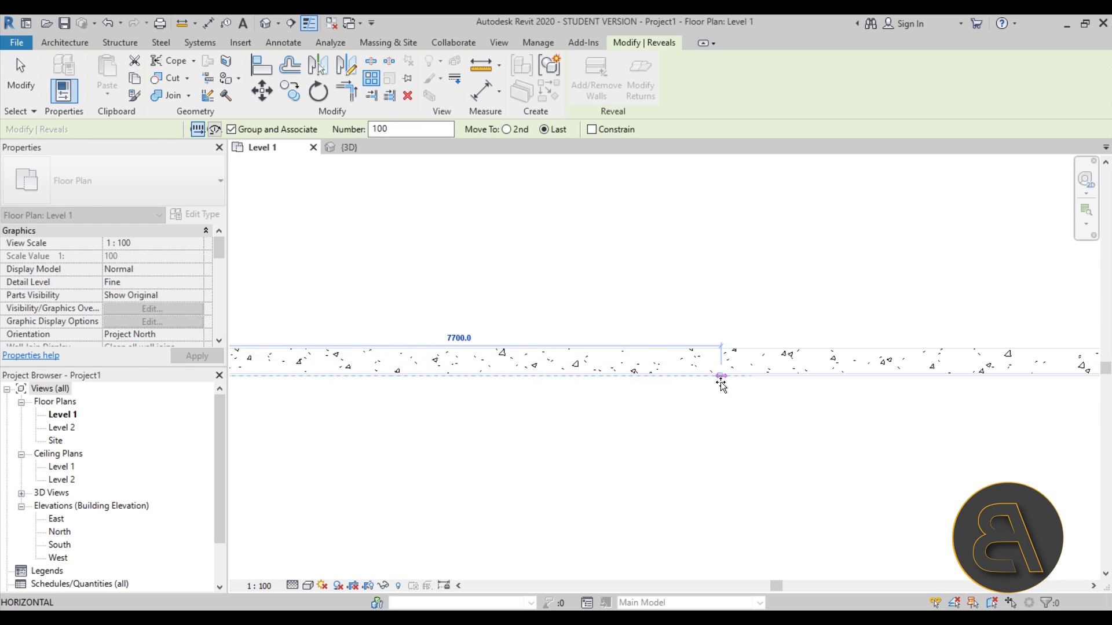
pyautogui.click(728, 377)
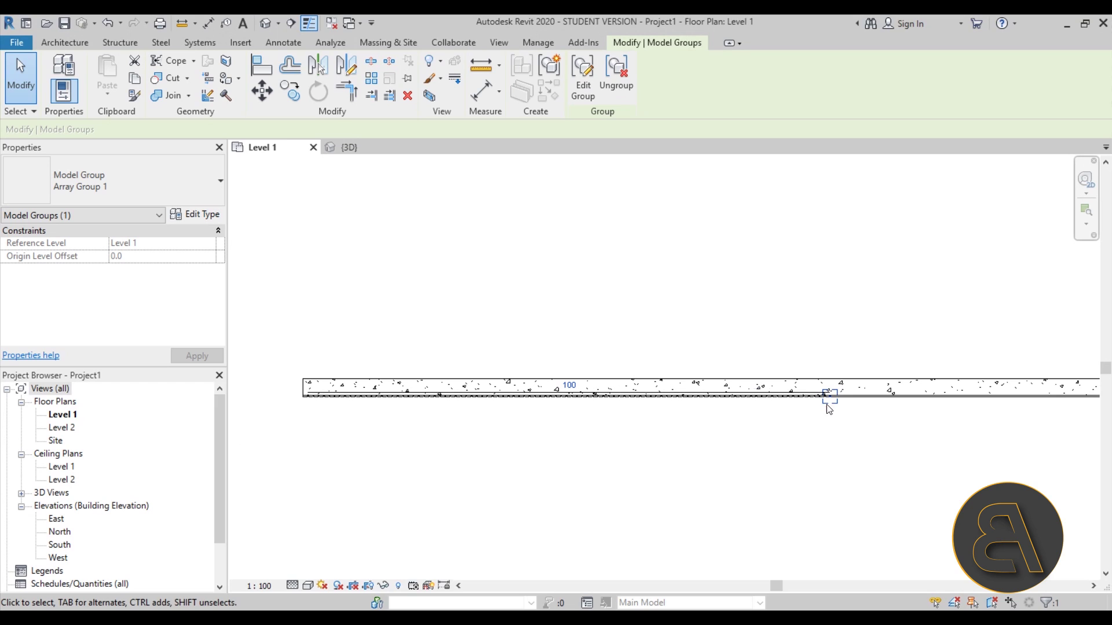
# Step: Stretch the reveal array by shifting its last group farther along the wall face in two stages
pyautogui.scroll(5, 797, 425)
pyautogui.scroll(5, 599, 392)
pyautogui.scroll(-3, 585, 408)
pyautogui.moveTo(538, 411); pyautogui.dragTo(322, 417, button='middle')
pyautogui.scroll(2, 346, 400)
pyautogui.moveTo(373, 377); pyautogui.dragTo(663, 377)
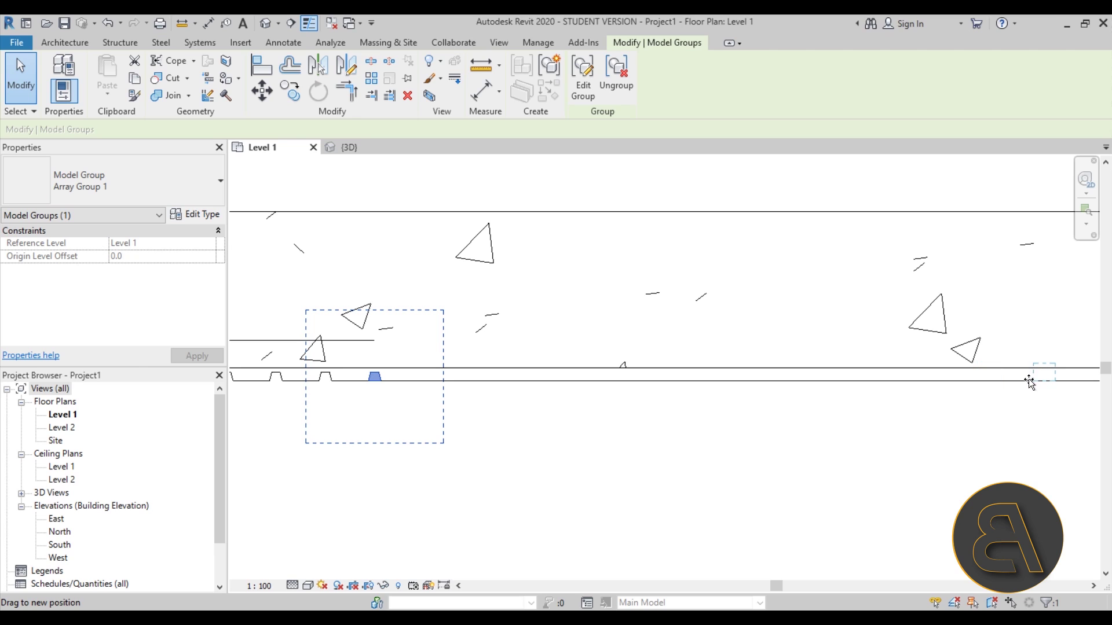
pyautogui.scroll(-3, 377, 391)
pyautogui.moveTo(682, 447); pyautogui.dragTo(469, 439, button='middle')
pyautogui.scroll(2, 371, 356)
pyautogui.scroll(-3, 396, 384)
pyautogui.moveTo(355, 405); pyautogui.dragTo(911, 409)
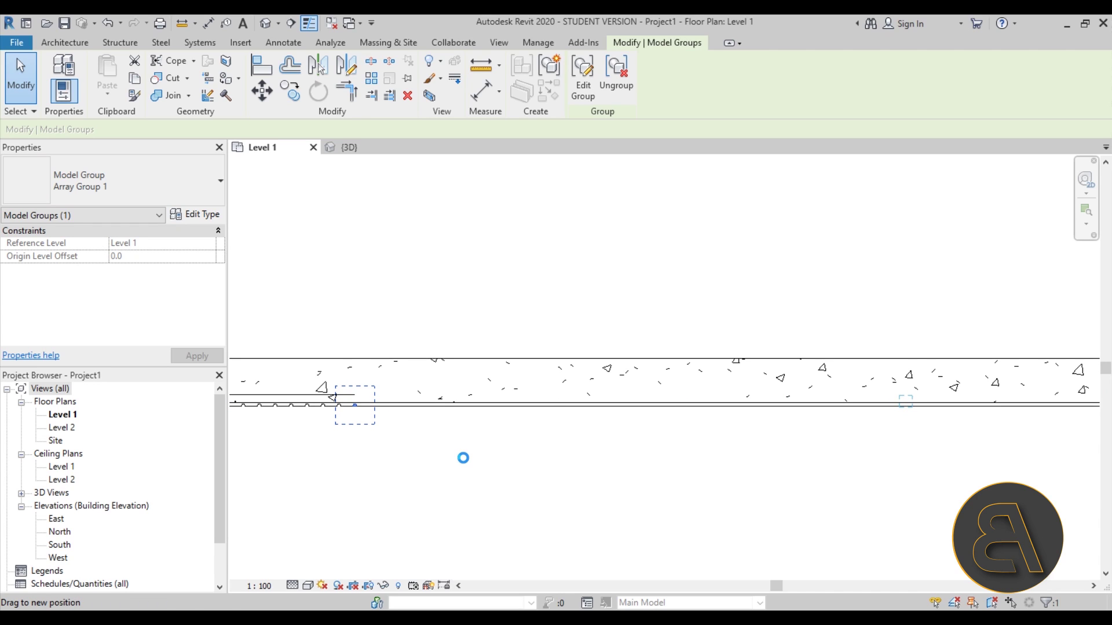
# Step: Move the array's last reveal group along the wall face to just short of the wall's right end
pyautogui.scroll(-4, 461, 464)
pyautogui.moveTo(764, 488); pyautogui.dragTo(543, 427, button='middle')
pyautogui.scroll(3, 415, 372)
pyautogui.scroll(5, 400, 389)
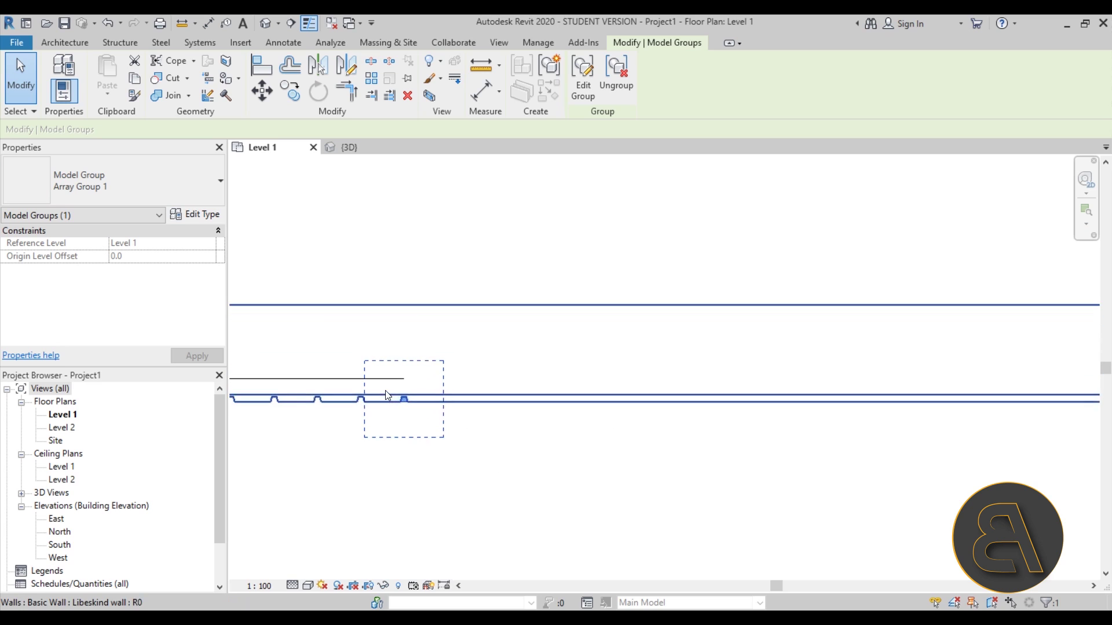
pyautogui.click(264, 91)
pyautogui.click(418, 399)
pyautogui.scroll(-5, 834, 393)
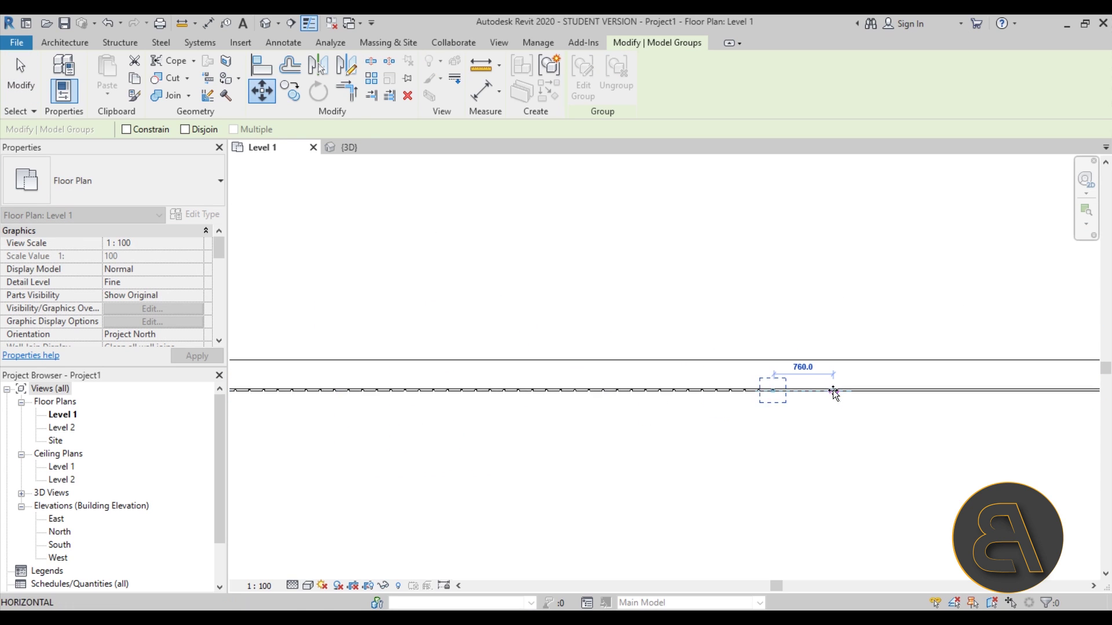
pyautogui.scroll(5, 992, 377)
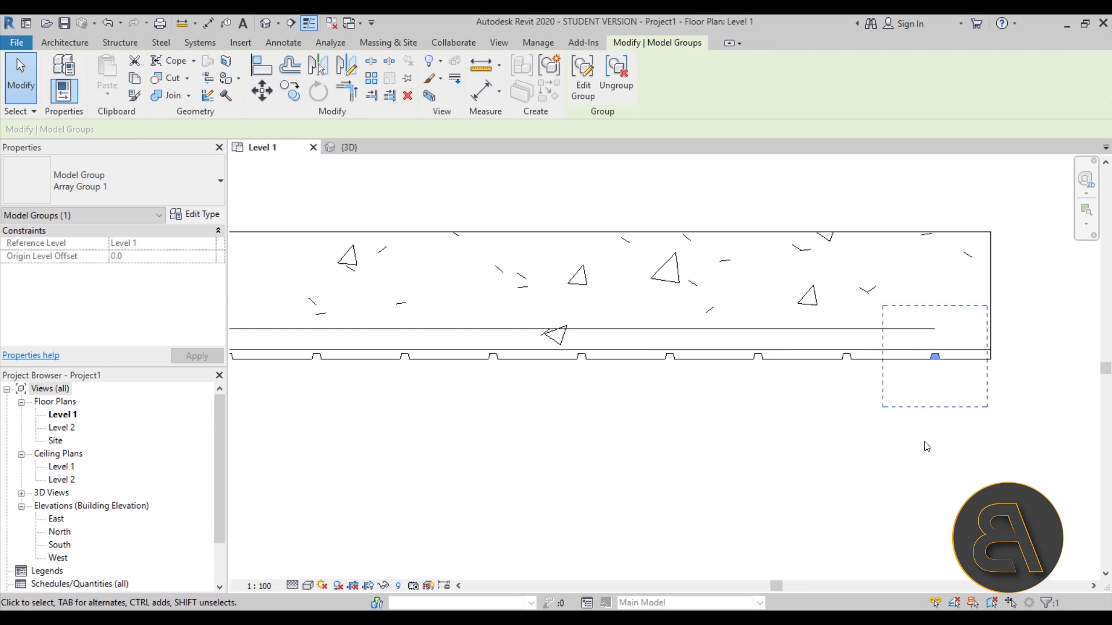
pyautogui.scroll(-4, 938, 417)
pyautogui.click(643, 432)
# Step: Switch to the default 3D view and set its visual style to Realistic
pyautogui.scroll(7, 555, 374)
pyautogui.scroll(-1, 468, 371)
pyautogui.scroll(-5, 402, 407)
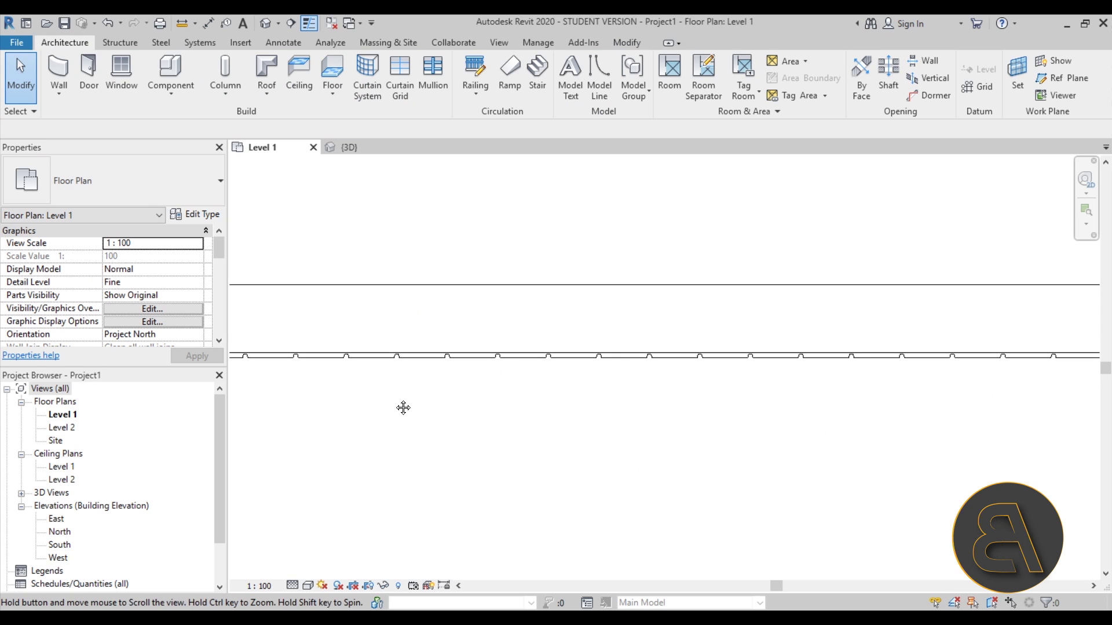
pyautogui.click(362, 147)
pyautogui.moveTo(566, 508)
pyautogui.keyDown('shift'); pyautogui.mouseDown(button='middle')
pyautogui.moveTo(707, 501)
pyautogui.moveTo(596, 516)
pyautogui.mouseUp(button='middle'); pyautogui.keyUp('shift')
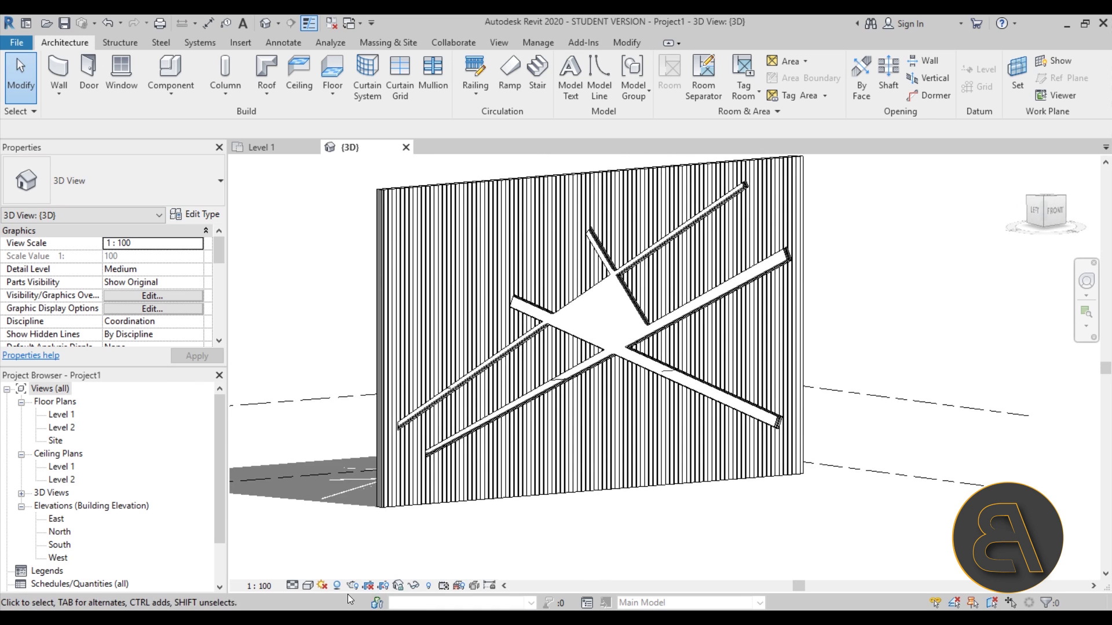
pyautogui.click(307, 585)
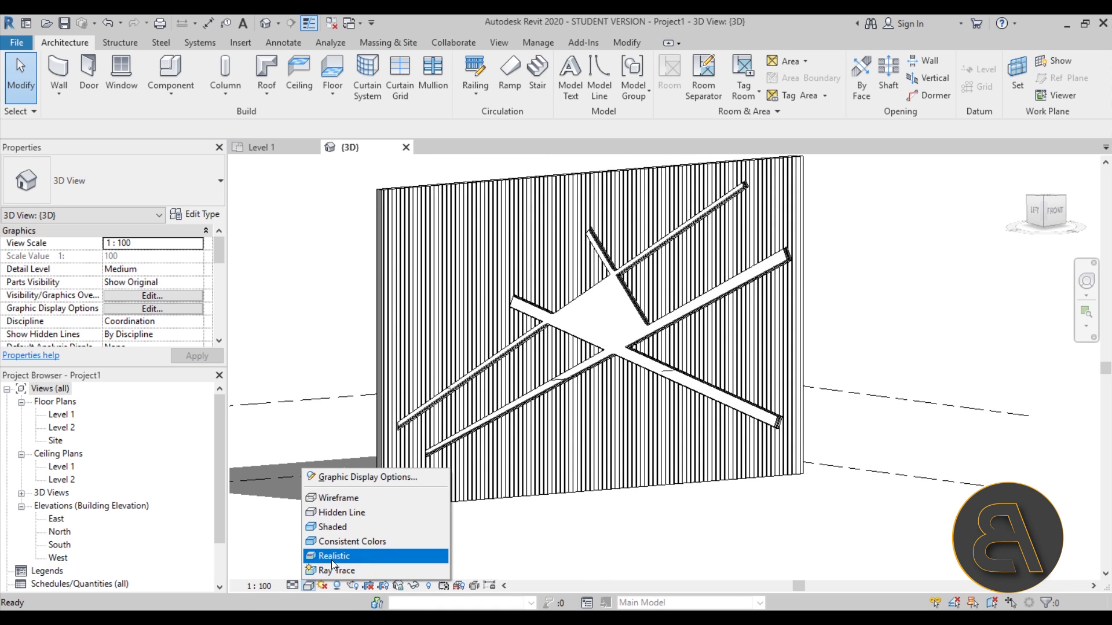
pyautogui.click(331, 559)
# Step: Examine the arrayed reveals in the cladding and the mullion edges around the diagonal openings in 3D
pyautogui.keyDown('shift'); pyautogui.moveTo(452, 434); pyautogui.dragTo(540, 431, button='middle'); pyautogui.keyUp('shift')
pyautogui.scroll(10, 539, 335)
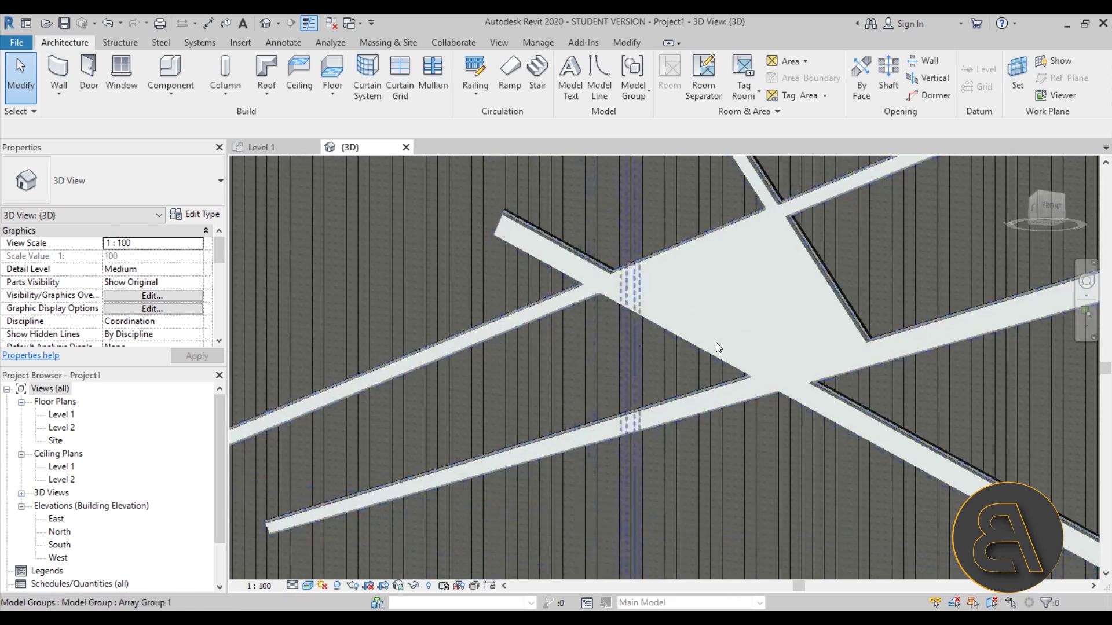
pyautogui.scroll(-6, 600, 330)
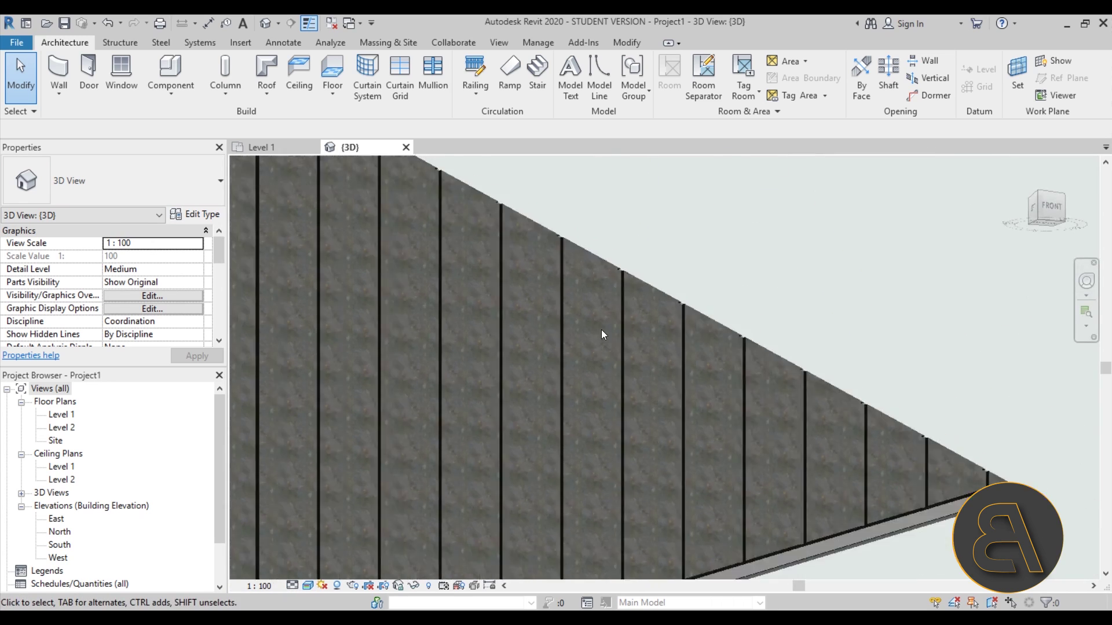
pyautogui.scroll(5, 524, 321)
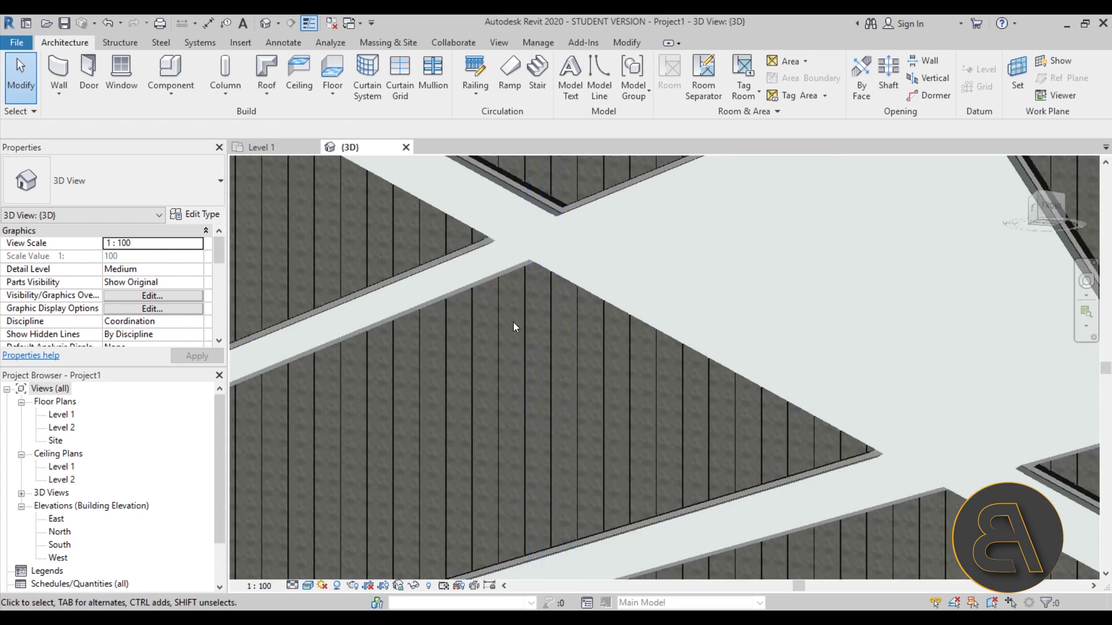
pyautogui.scroll(-7, 512, 345)
pyautogui.scroll(10, 505, 358)
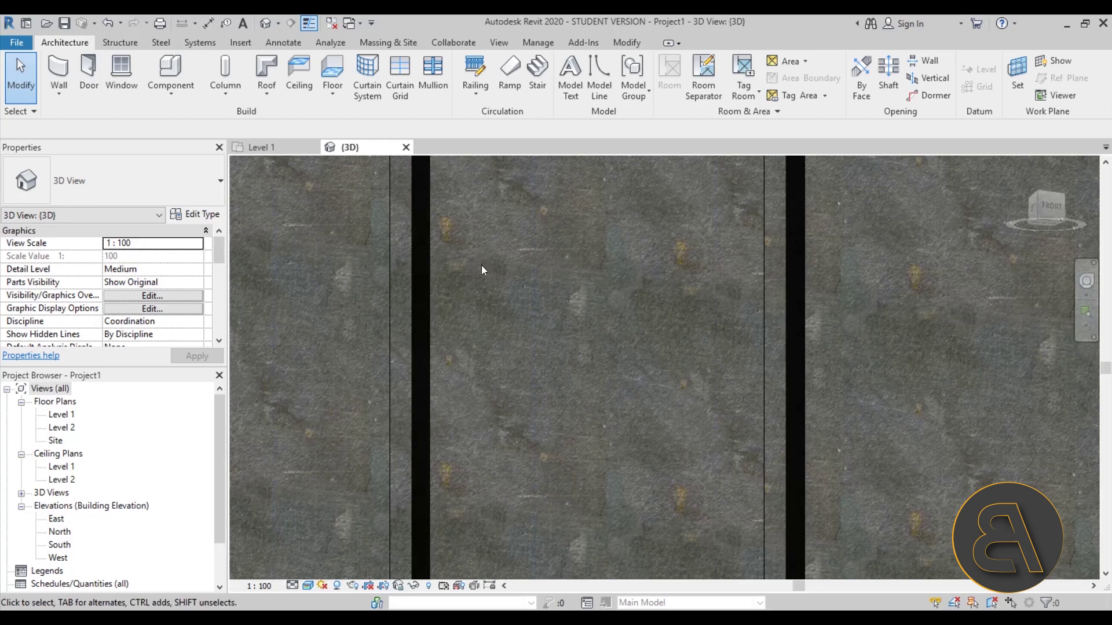
pyautogui.scroll(-10, 576, 370)
pyautogui.moveTo(644, 440); pyautogui.dragTo(573, 446, button='middle')
pyautogui.scroll(4, 596, 362)
pyautogui.scroll(3, 637, 278)
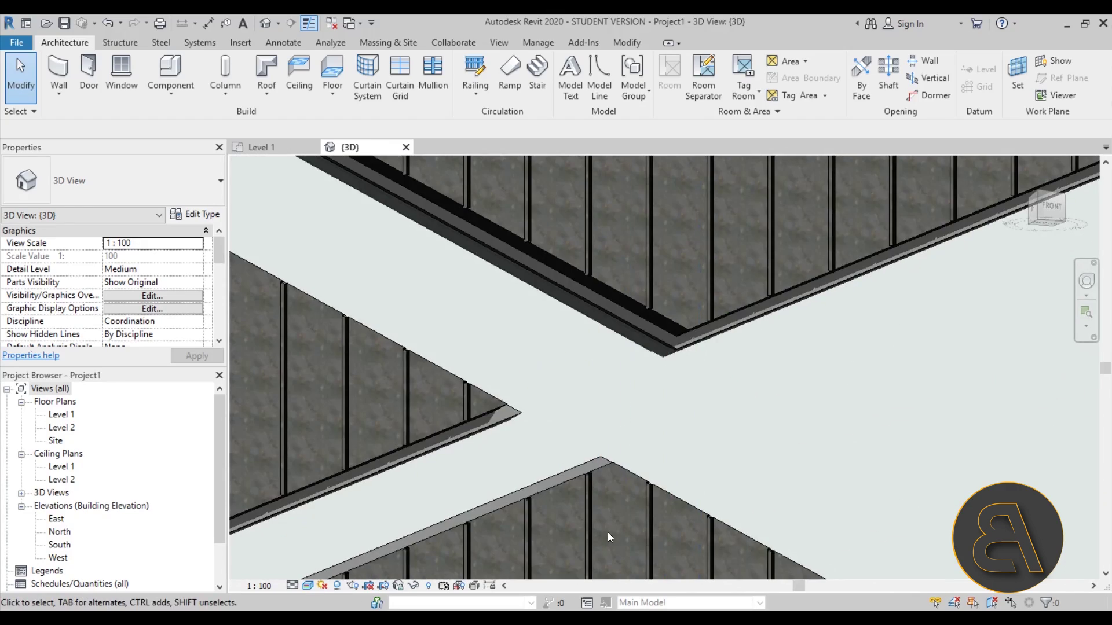
pyautogui.scroll(-5, 640, 504)
pyautogui.moveTo(641, 505); pyautogui.dragTo(537, 475, button='middle')
pyautogui.scroll(7, 722, 330)
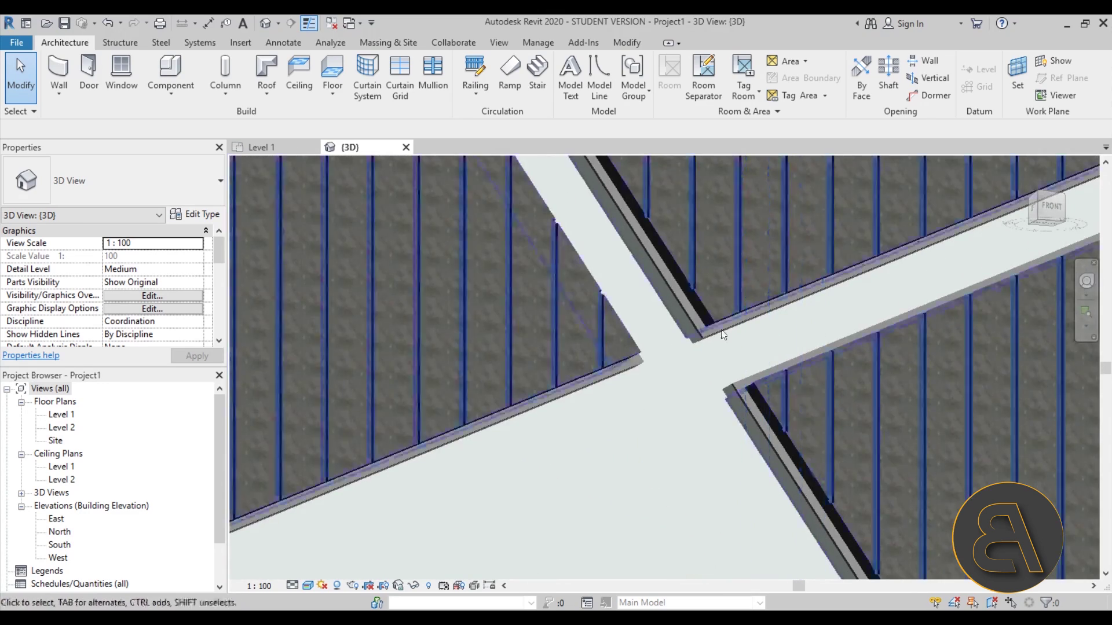
# Step: Select the embedded curtain wall and inspect its undivided glazing where the diagonal strips cross
pyautogui.click(675, 329)
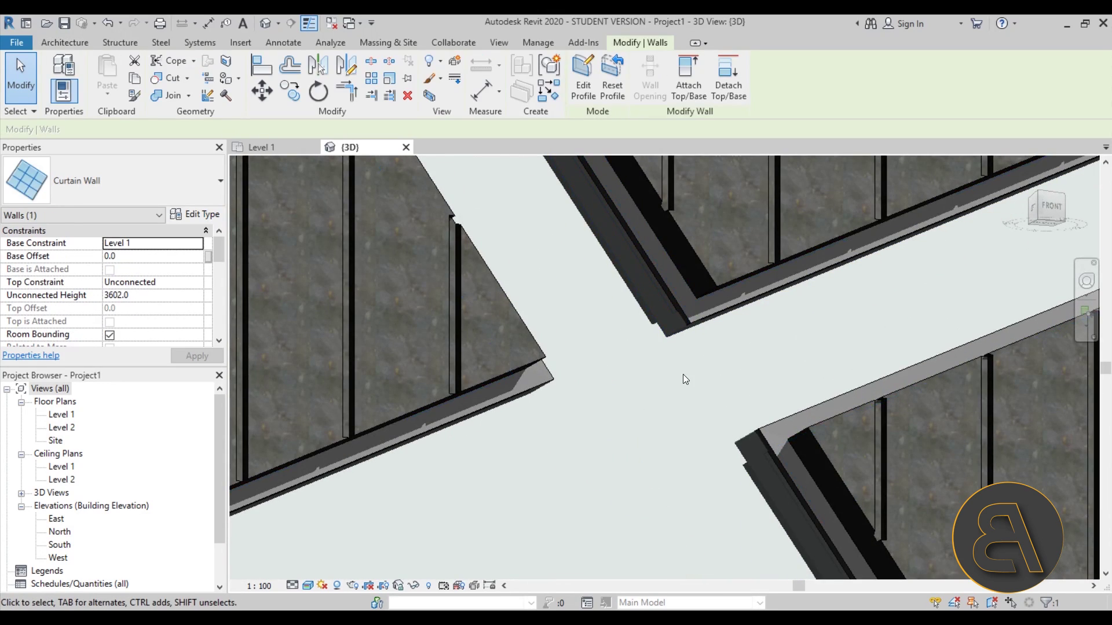
pyautogui.scroll(-3, 680, 374)
pyautogui.scroll(-3, 680, 374)
pyautogui.scroll(2, 602, 380)
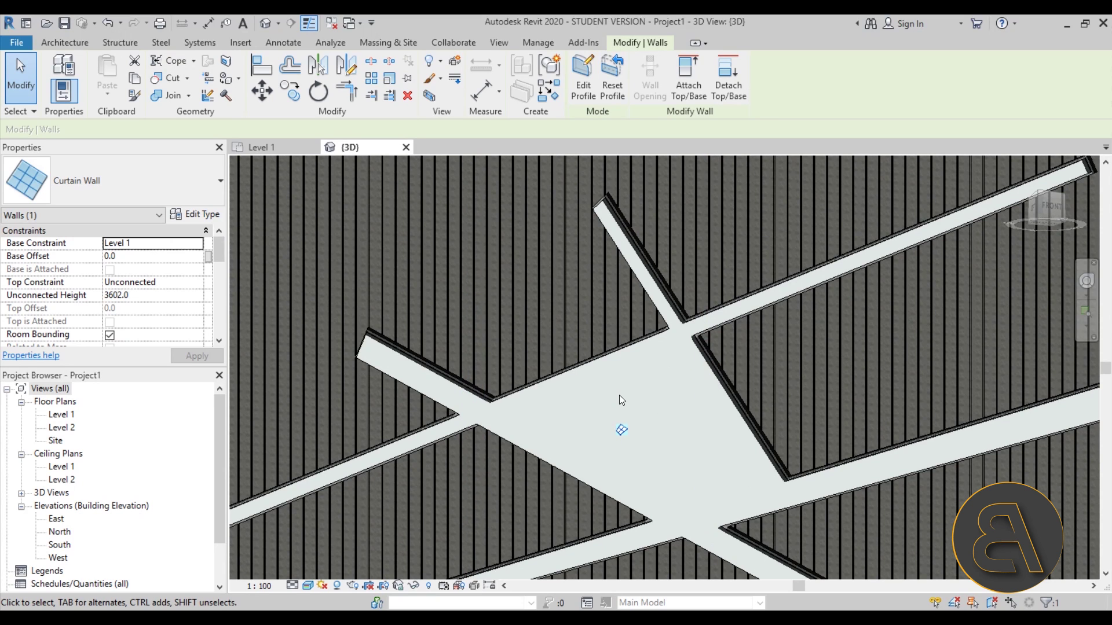
pyautogui.scroll(-5, 619, 395)
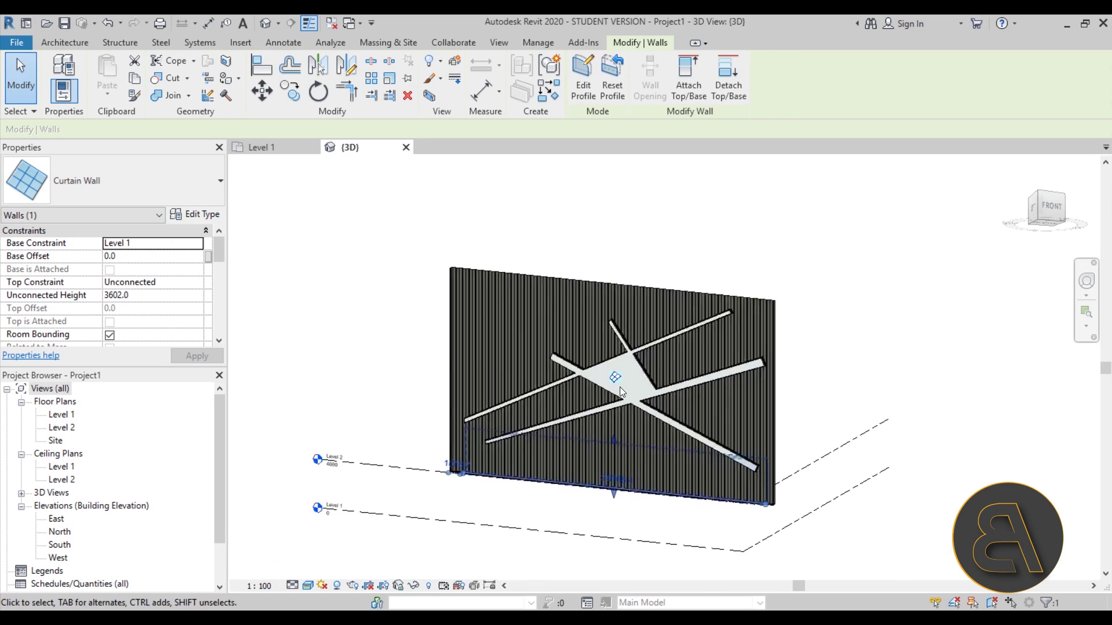
pyautogui.scroll(3, 619, 392)
pyautogui.click(675, 181)
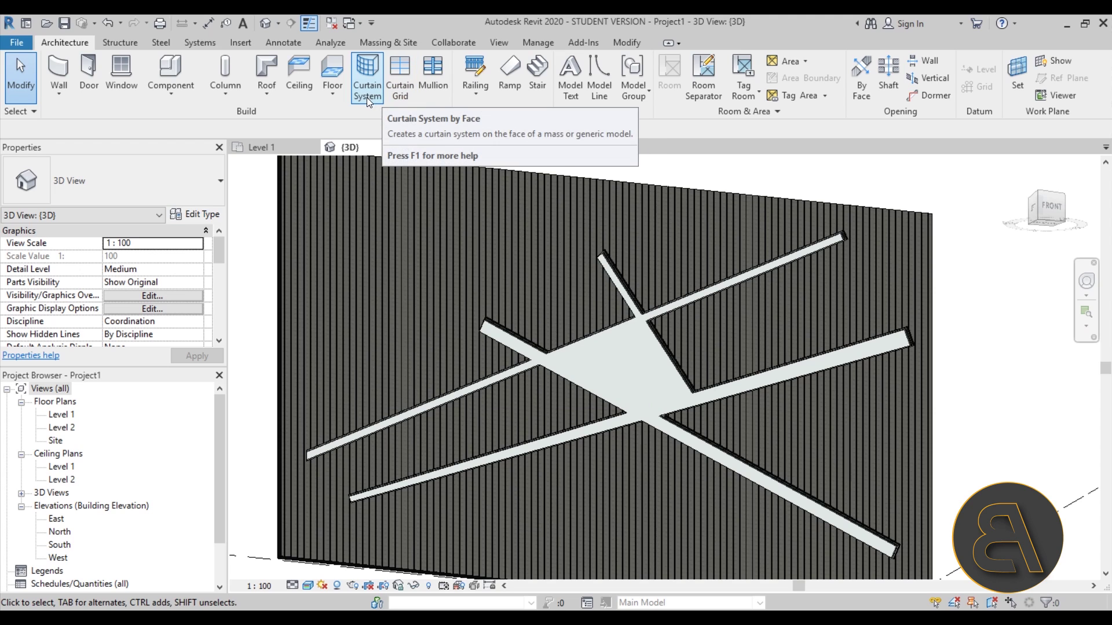
# Step: Place a vertical curtain grid line through all segments near the left part of the central glazed area
pyautogui.click(401, 95)
pyautogui.scroll(3, 620, 336)
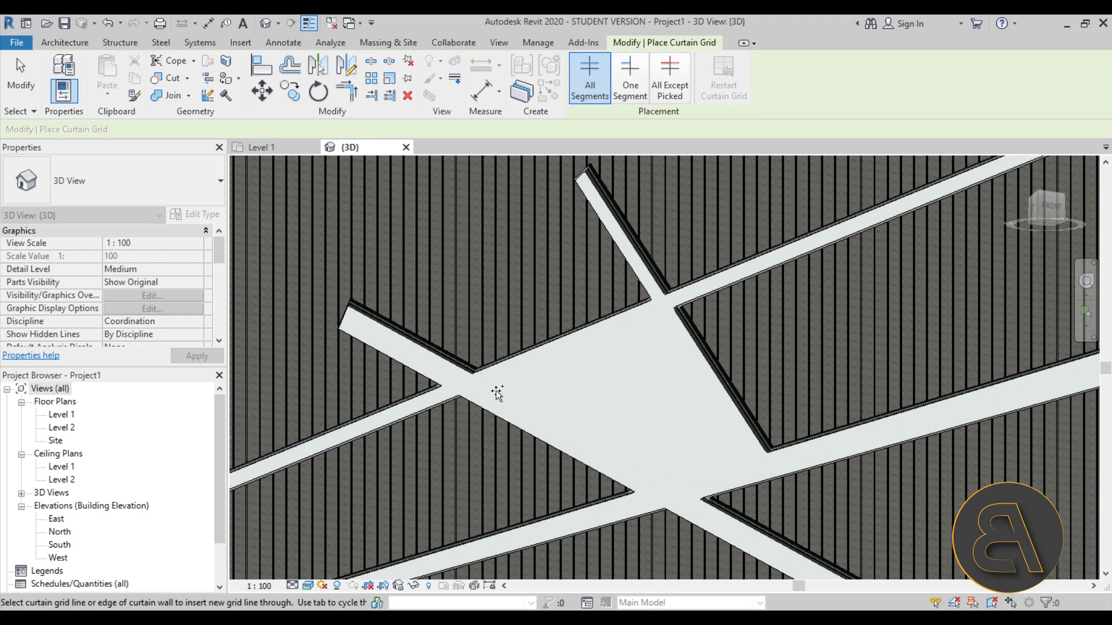
pyautogui.click(535, 349)
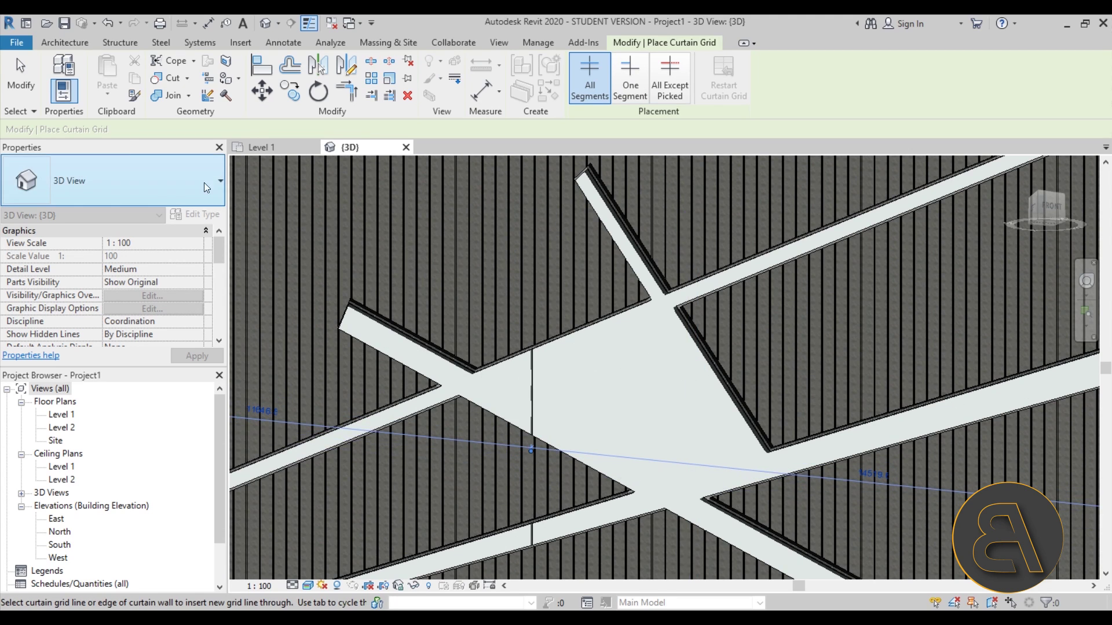
pyautogui.press('Escape')
pyautogui.press('Escape')
pyautogui.scroll(3, 533, 395)
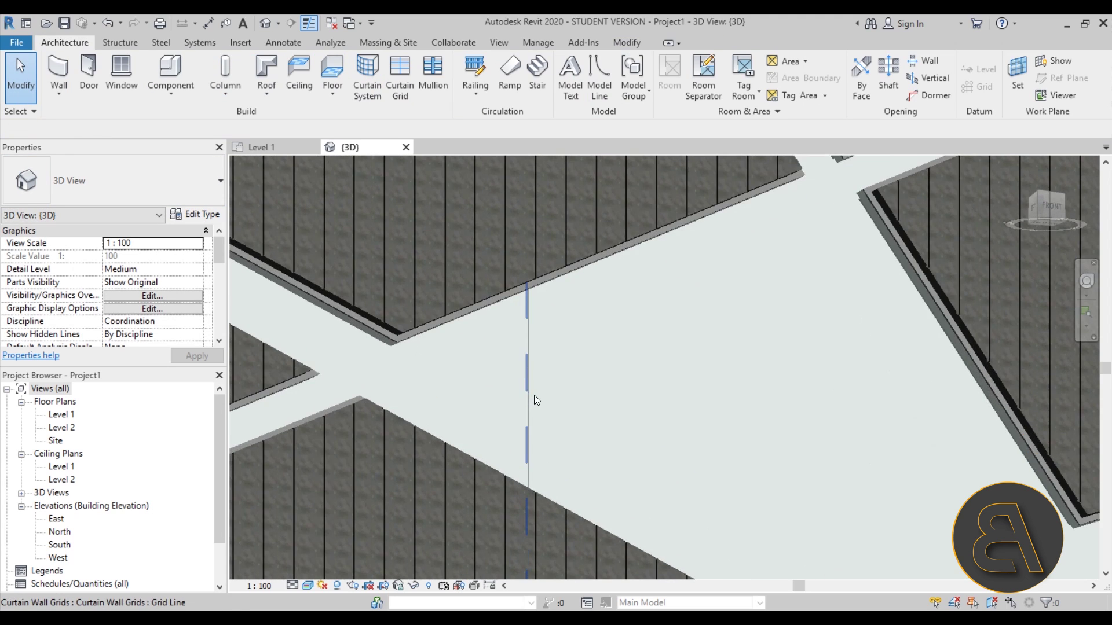
# Step: Shift the vertical curtain grid line to the right within the central glazed area
pyautogui.click(526, 396)
pyautogui.press('Escape')
pyautogui.moveTo(527, 385); pyautogui.dragTo(605, 375)
pyautogui.press('Escape')
pyautogui.click(634, 242)
pyautogui.press('Escape')
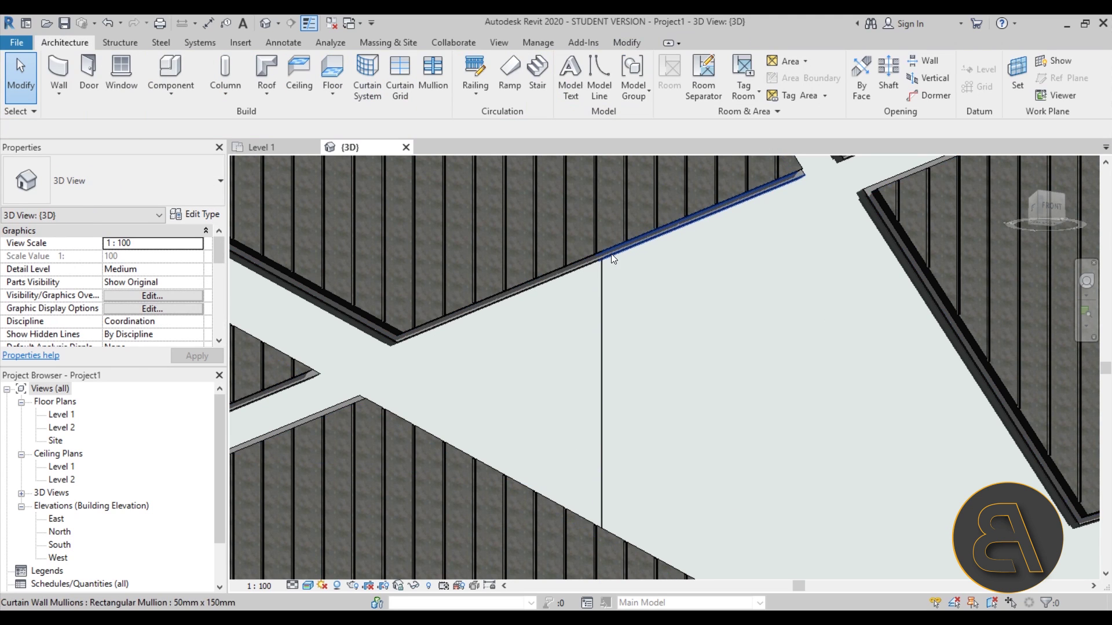
# Step: Set the embedded curtain wall's vertical grid angle to 15° and apply it
pyautogui.press('Tab')
pyautogui.press('Tab')
pyautogui.press('Tab')
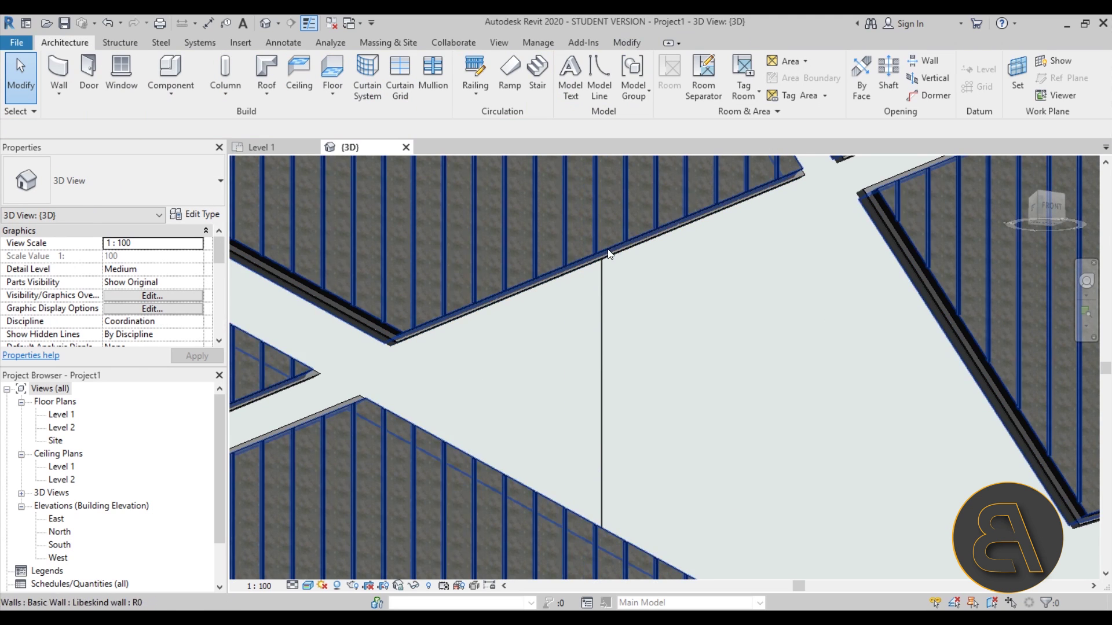
pyautogui.press('Tab')
pyautogui.click(608, 253)
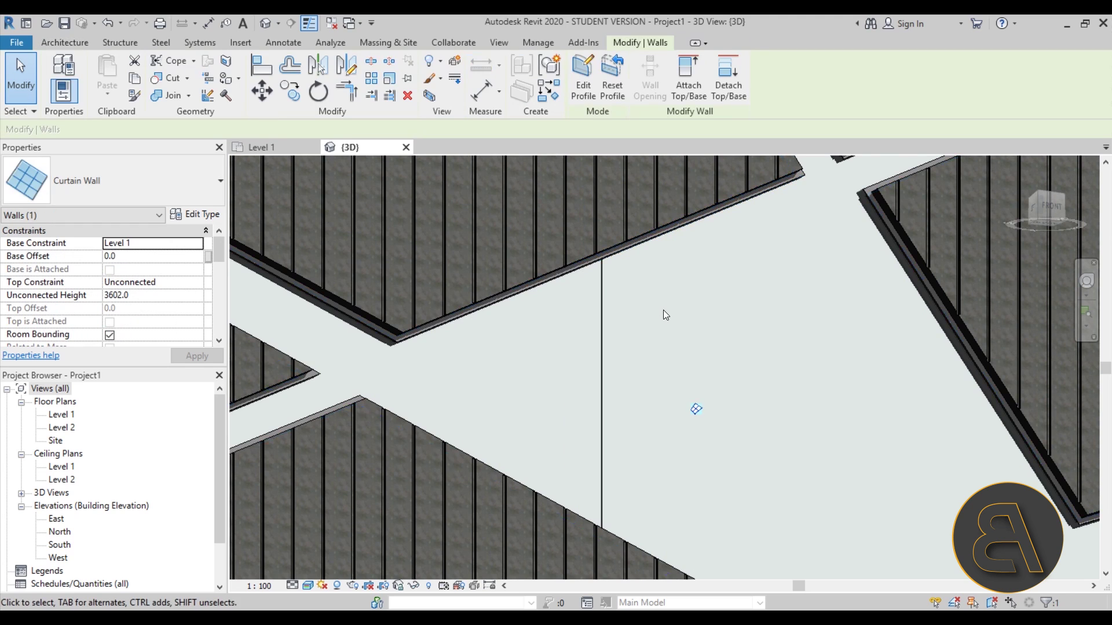
pyautogui.scroll(-3, 663, 310)
pyautogui.moveTo(726, 325); pyautogui.dragTo(691, 309, button='middle')
pyautogui.scroll(1, 463, 315)
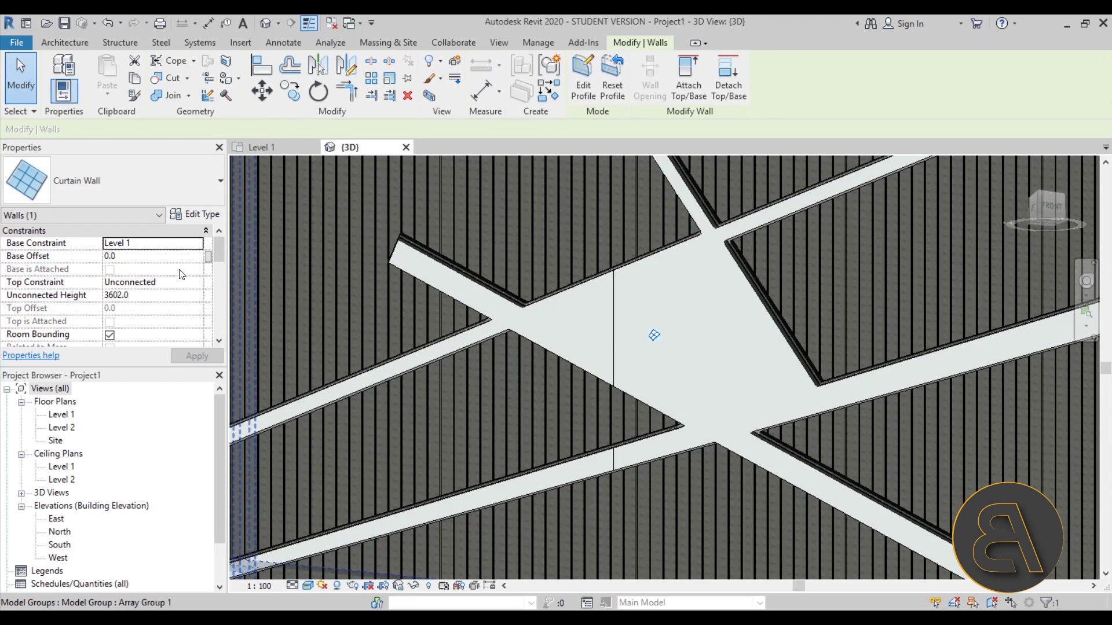
pyautogui.scroll(-3, 149, 274)
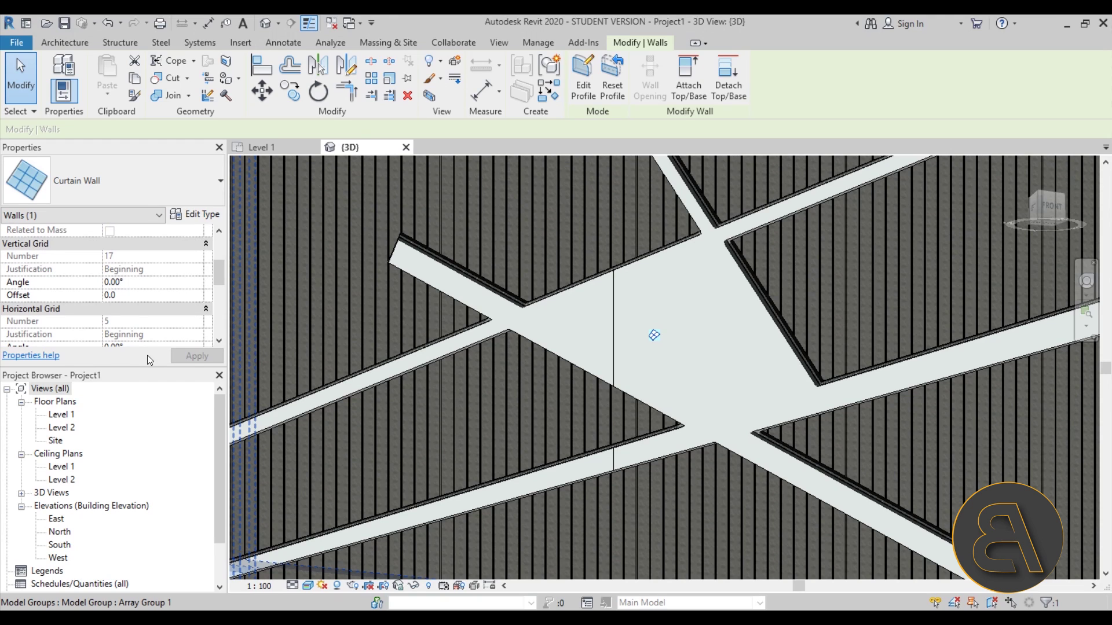
pyautogui.moveTo(142, 370); pyautogui.dragTo(156, 433)
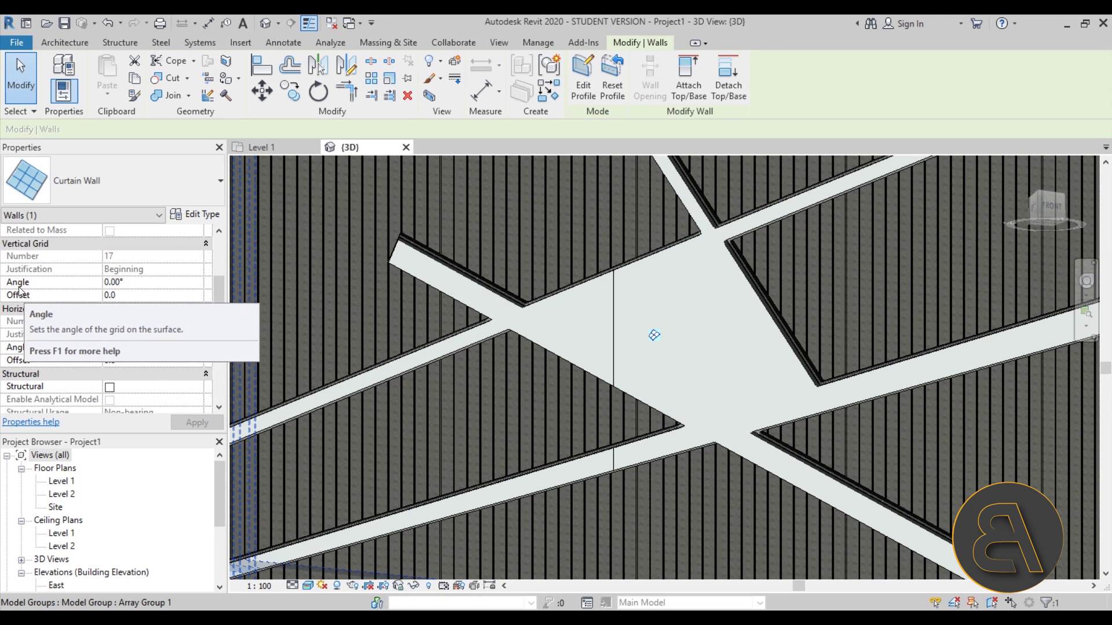
pyautogui.click(169, 286)
pyautogui.write('15')
pyautogui.press('Return')
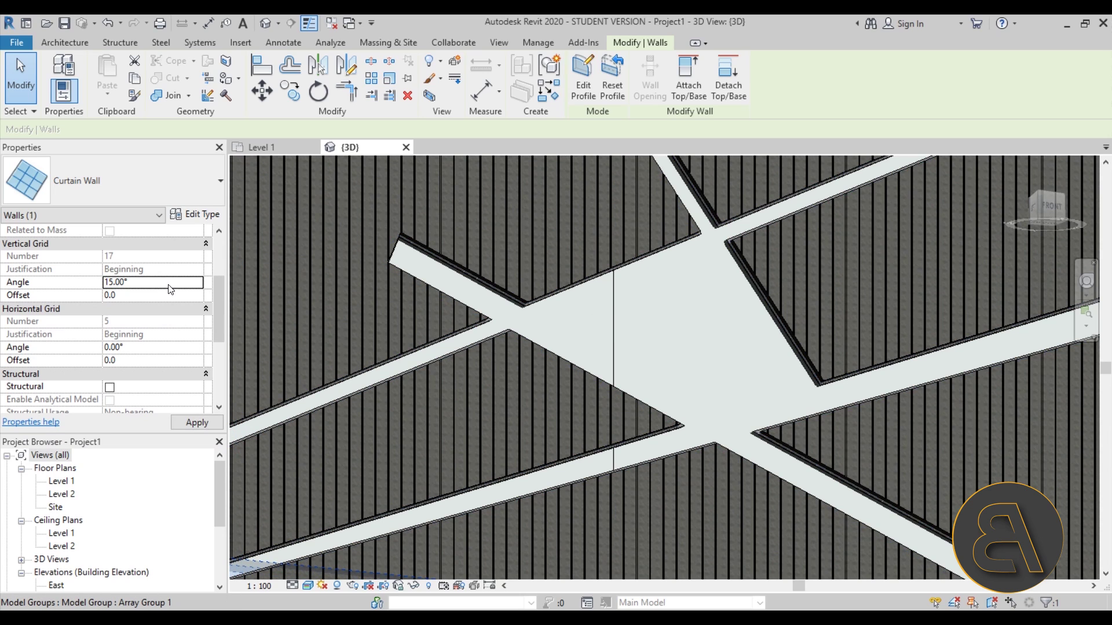
pyautogui.click(197, 423)
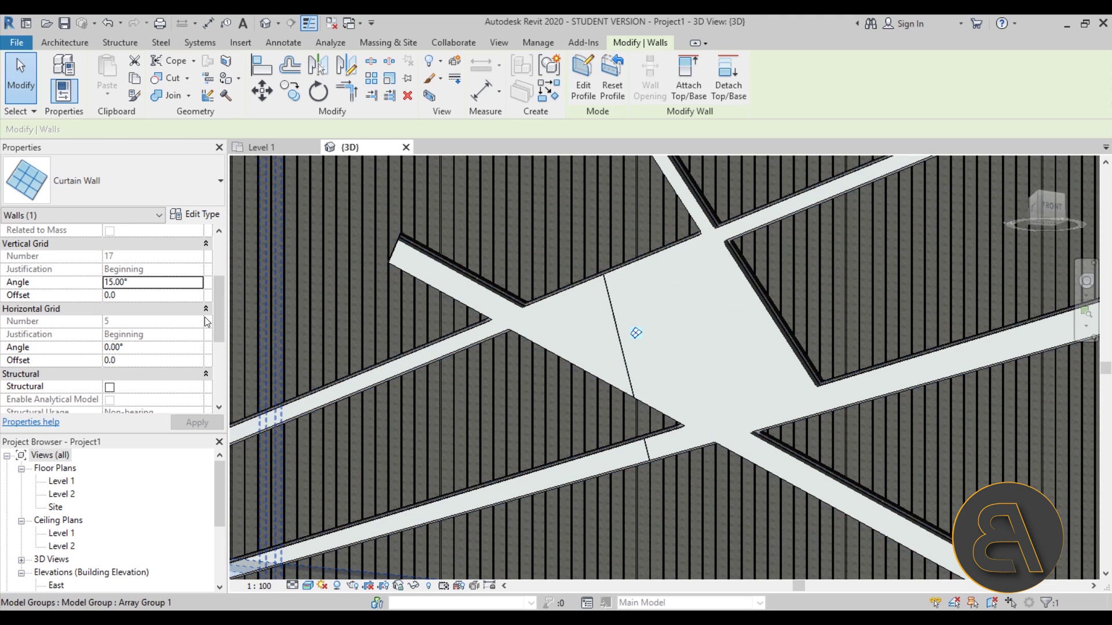
# Step: Set the embedded curtain wall's vertical grid angle to 30° and apply it
pyautogui.click(143, 279)
pyautogui.write('30')
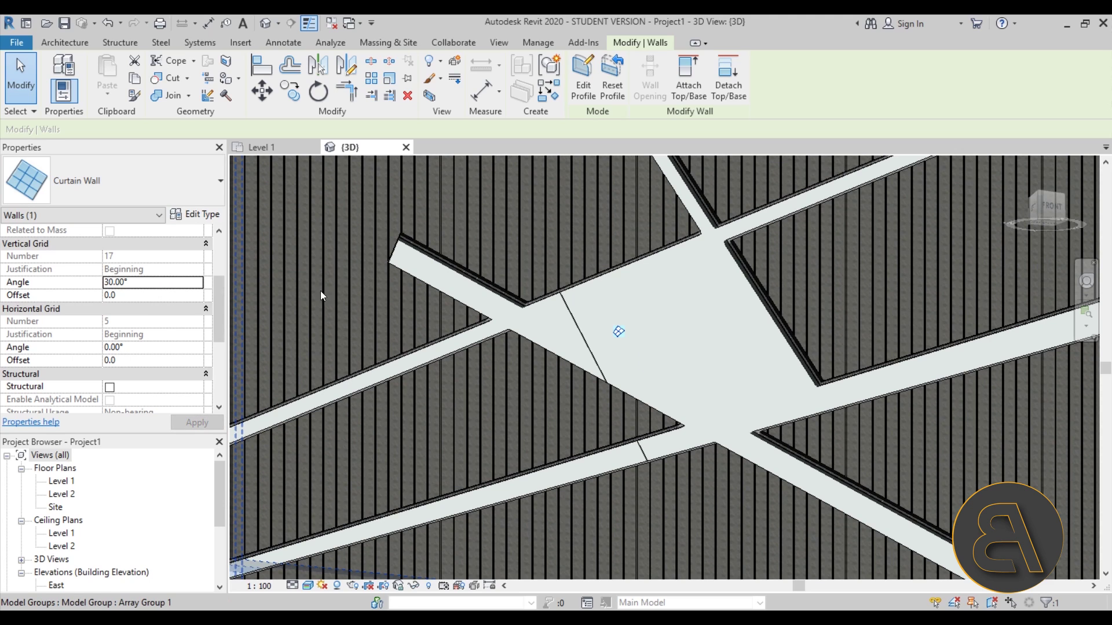
pyautogui.moveTo(599, 309); pyautogui.dragTo(623, 307)
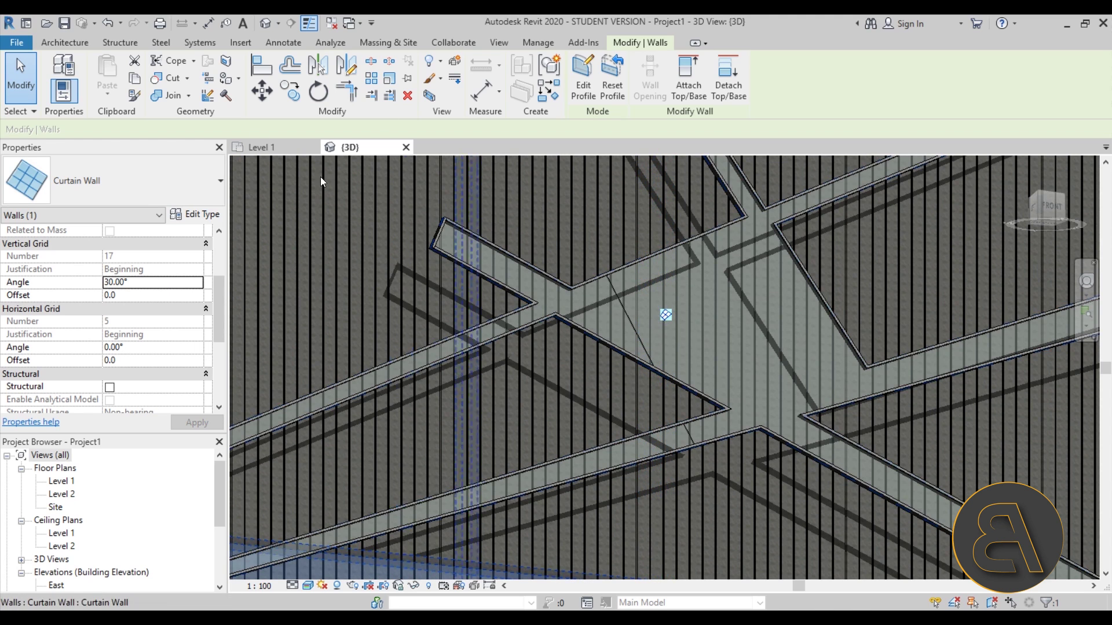
pyautogui.click(108, 23)
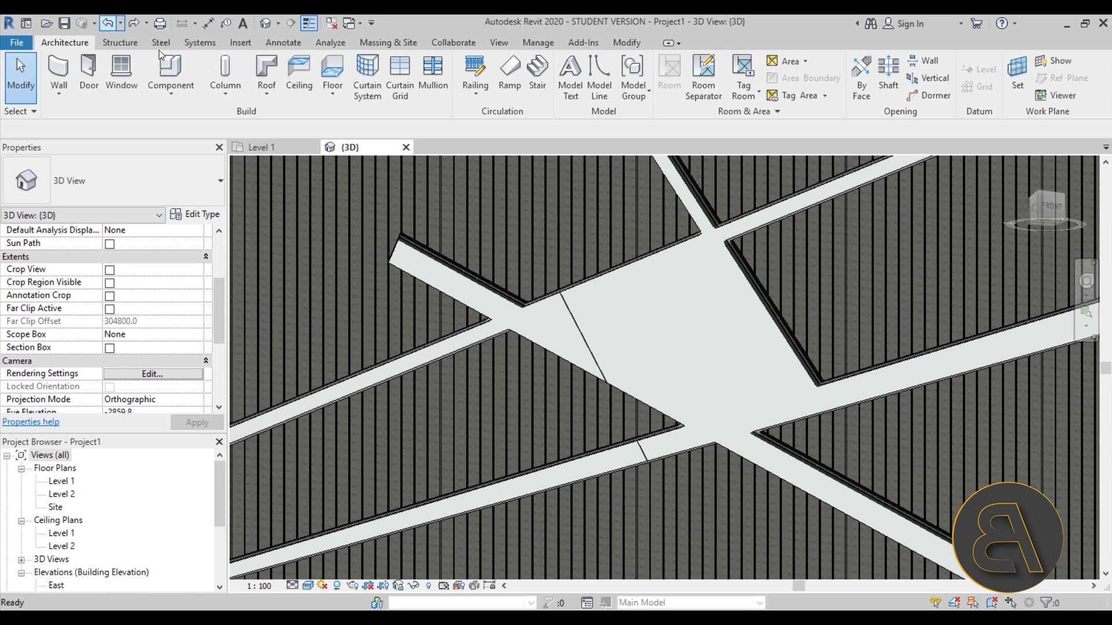
# Step: Shift the angled grid line to the right within the central glazing, deleting the mullion elements that prevent the move
pyautogui.click(590, 344)
pyautogui.moveTo(590, 345); pyautogui.dragTo(639, 345)
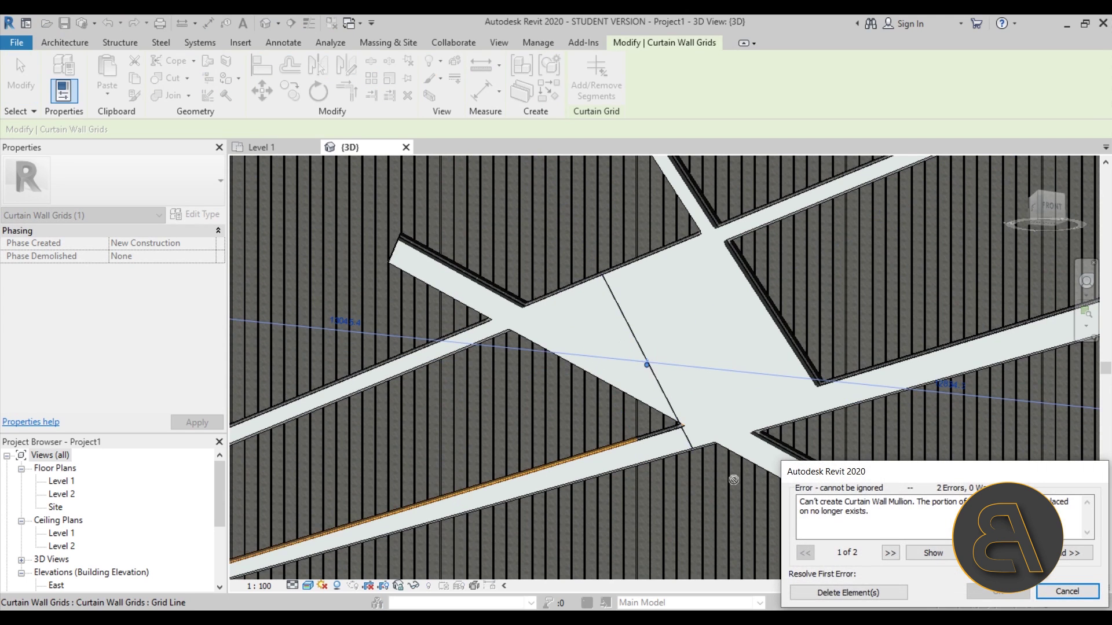
pyautogui.click(866, 593)
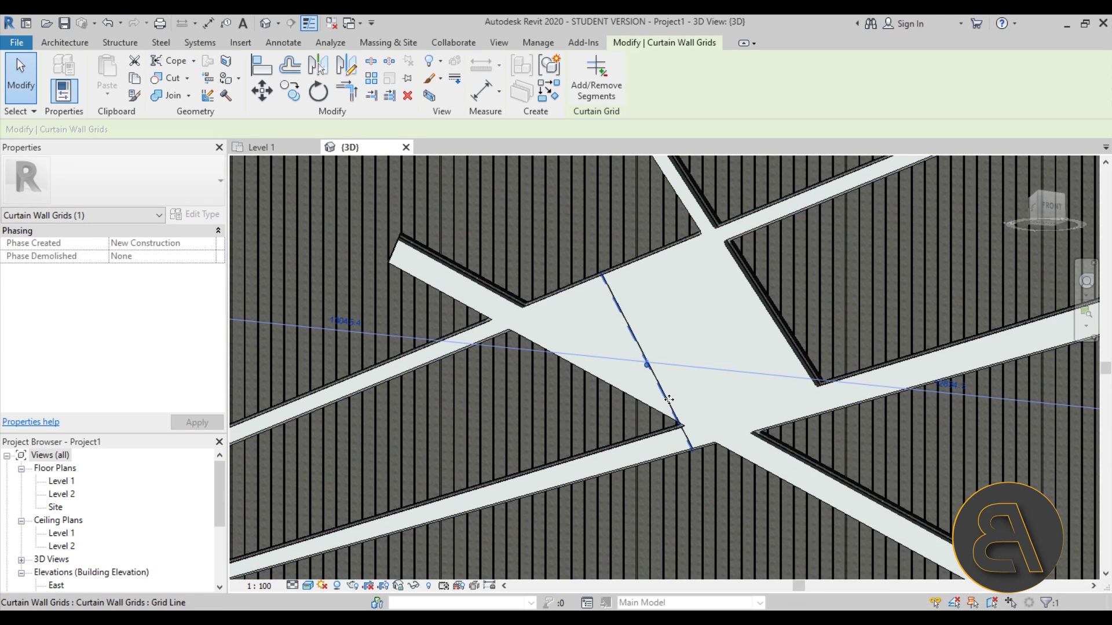
# Step: Examine the repositioned grid line across the central glazing and the curtain wall's vertical and horizontal grid settings
pyautogui.scroll(-3, 686, 391)
pyautogui.moveTo(685, 391); pyautogui.dragTo(568, 383, button='middle')
pyautogui.scroll(5, 568, 383)
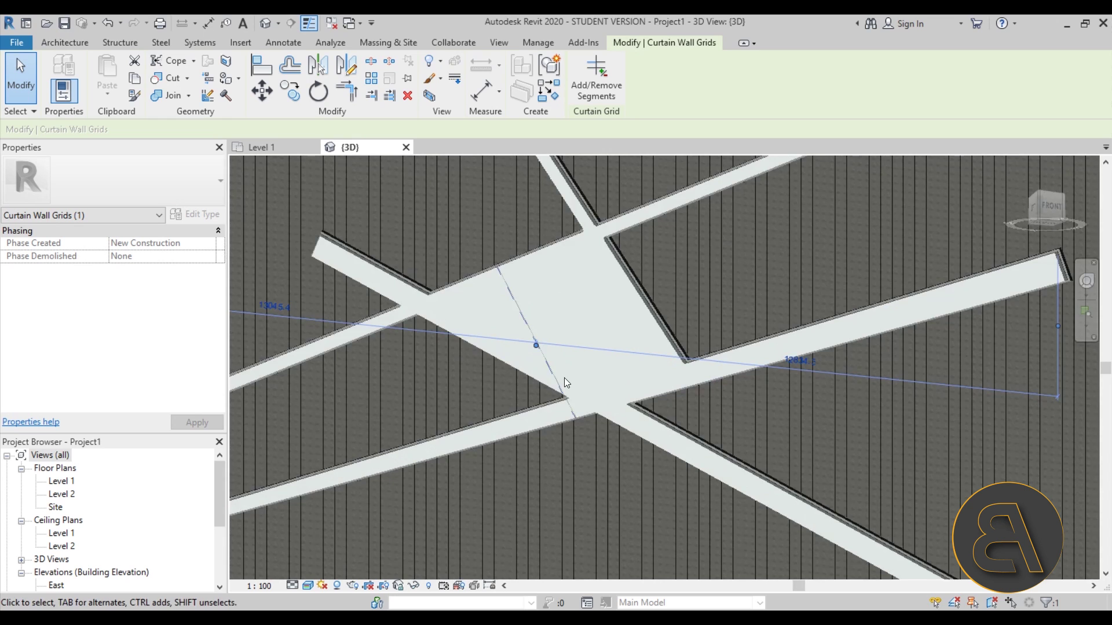
pyautogui.scroll(-2, 355, 266)
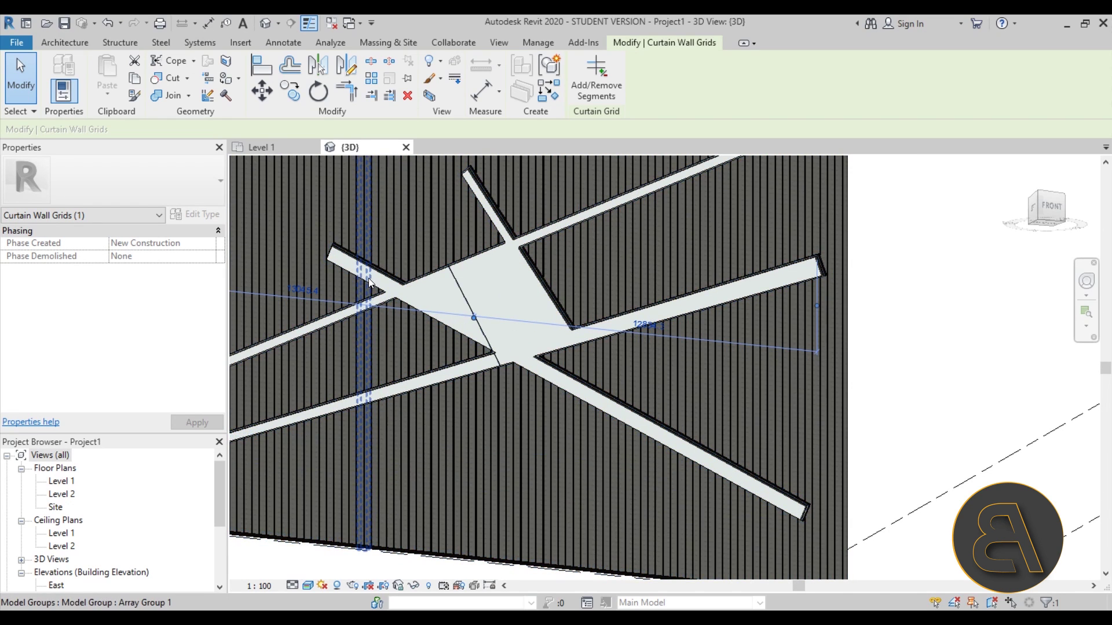
pyautogui.scroll(3, 439, 266)
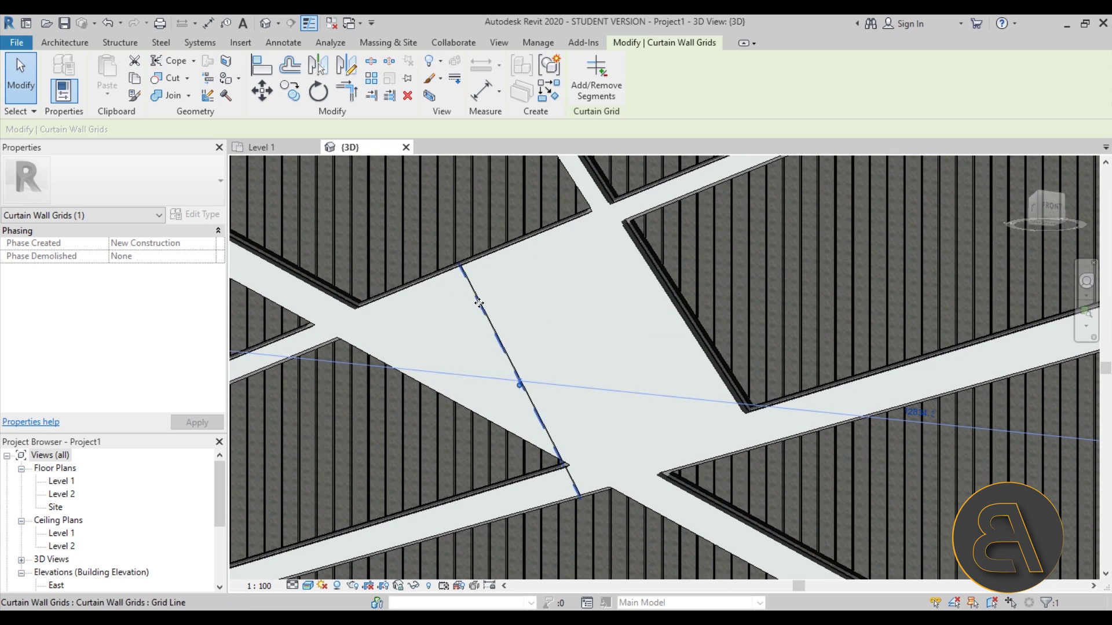
pyautogui.click(554, 326)
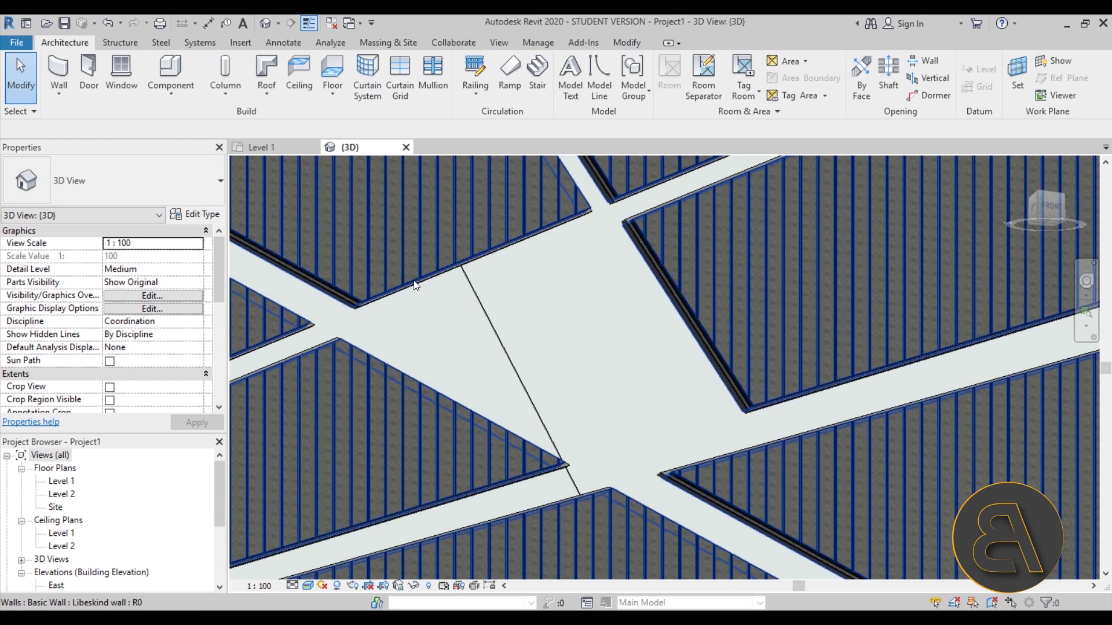
pyautogui.scroll(-5, 589, 352)
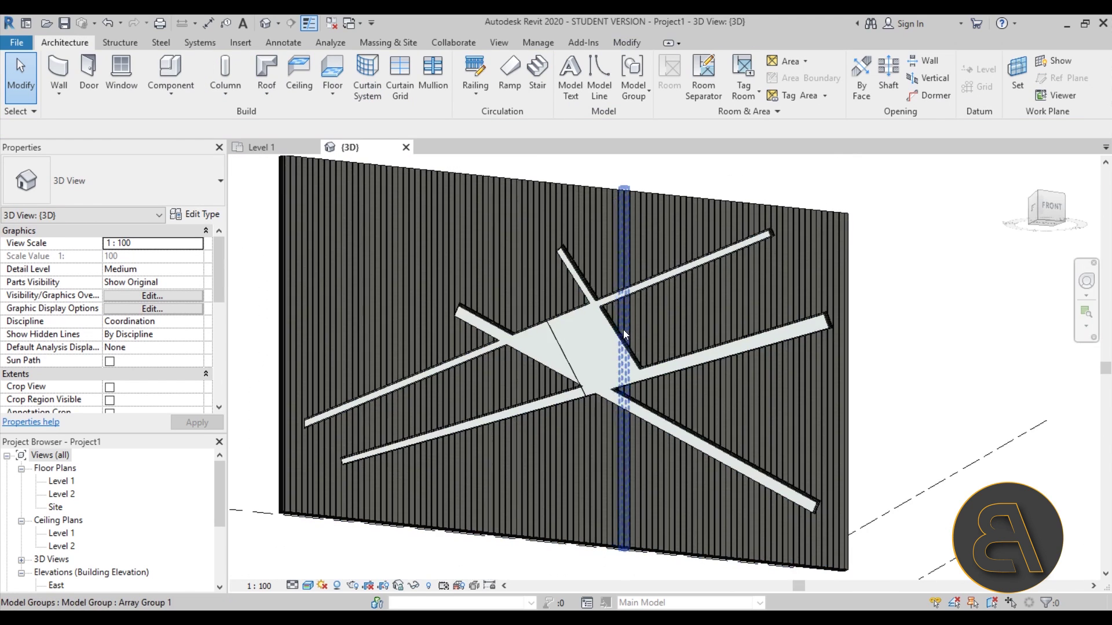
pyautogui.click(611, 331)
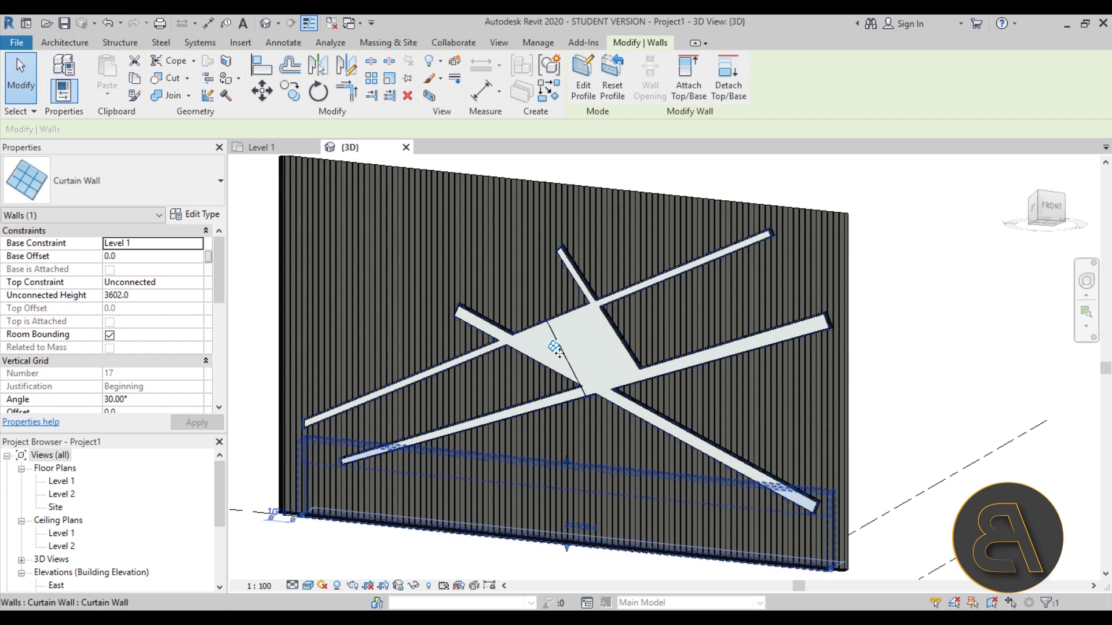
pyautogui.scroll(-3, 174, 305)
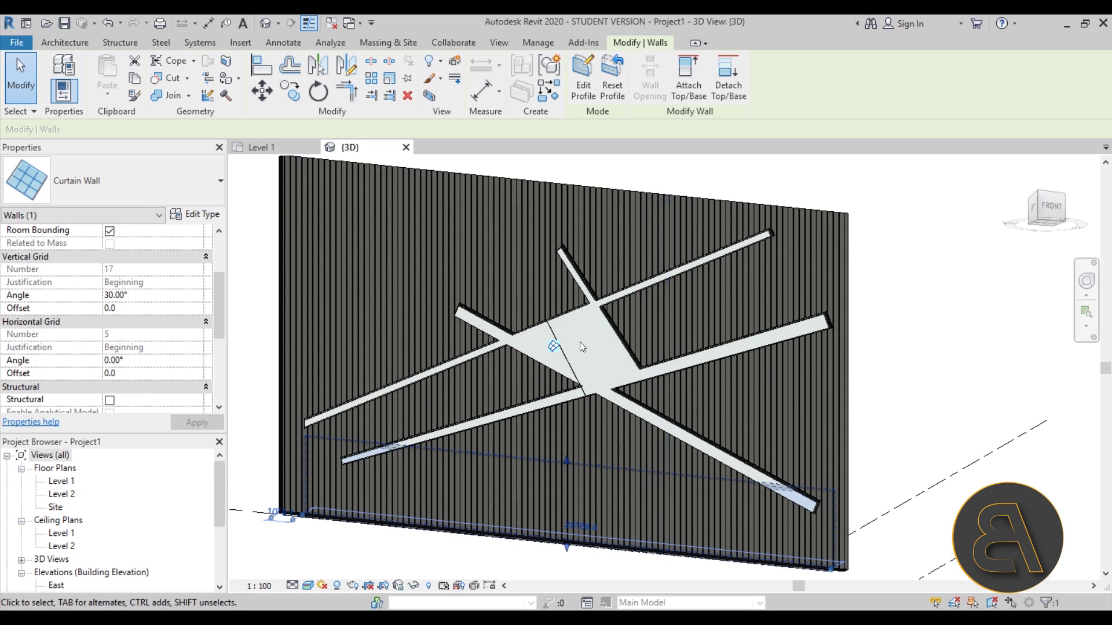
pyautogui.scroll(4, 553, 346)
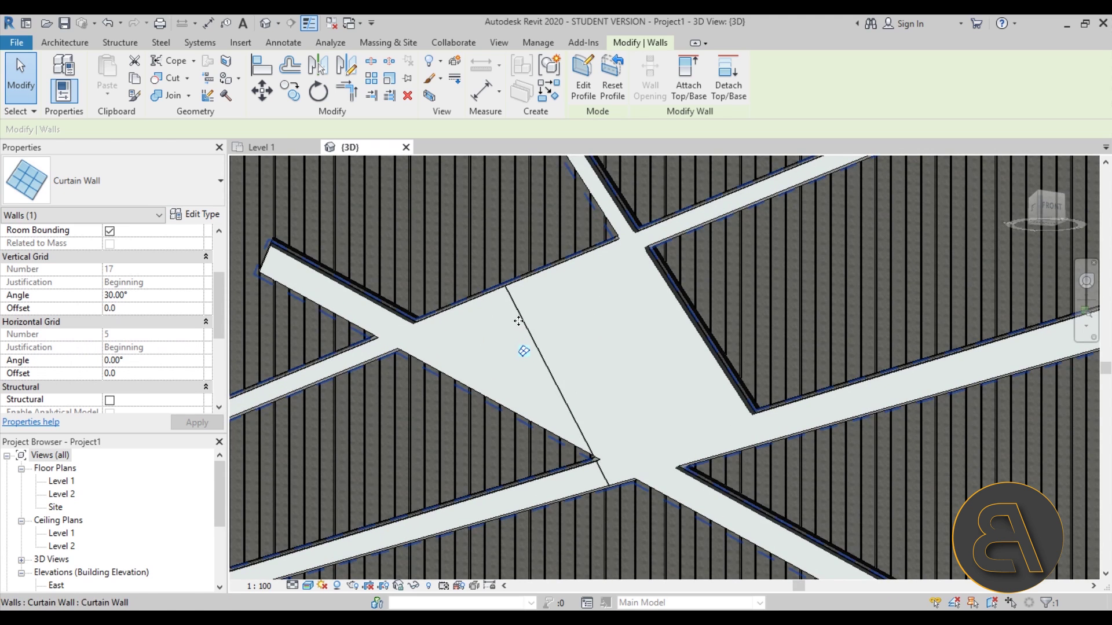
pyautogui.press('Escape')
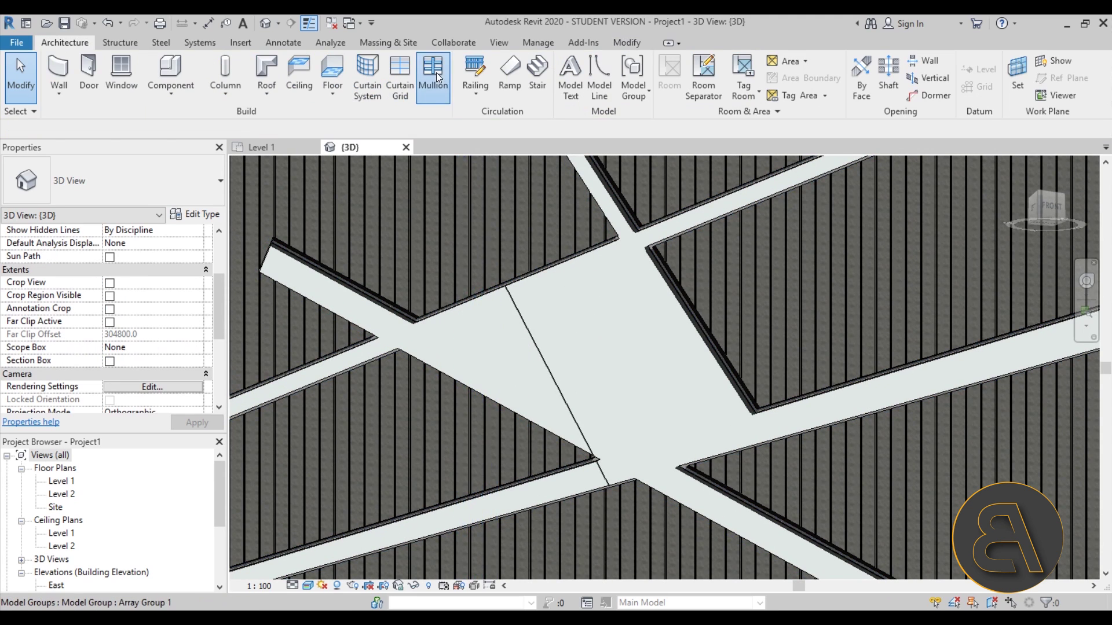
# Step: Place a 50mm x 150mm rectangular mullion along the angled grid line crossing the central glazing
pyautogui.click(436, 72)
pyautogui.click(545, 362)
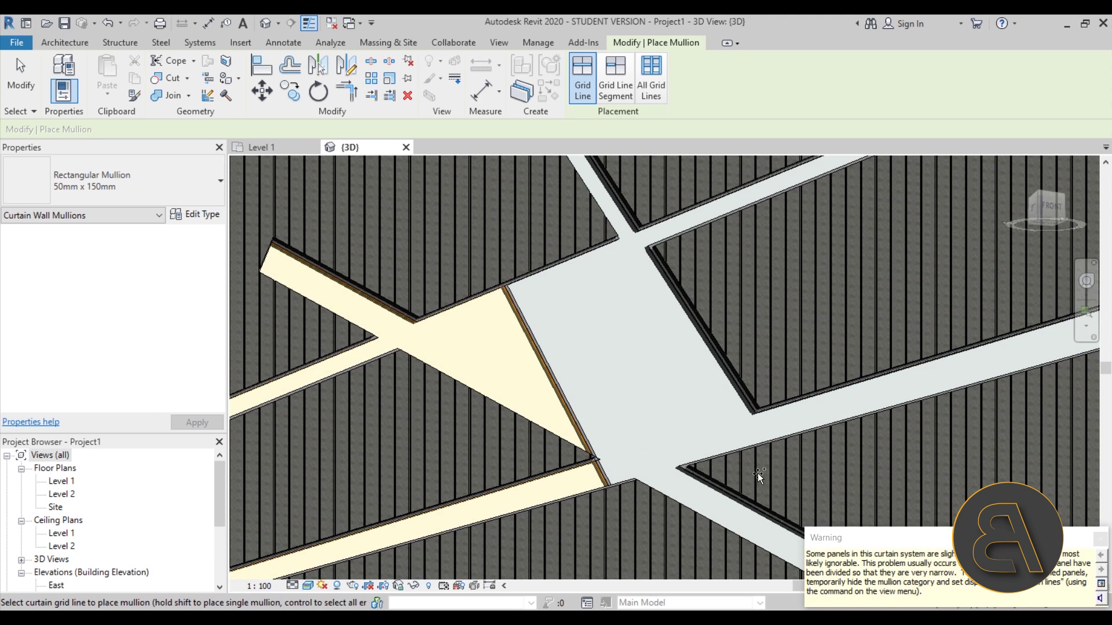
pyautogui.click(1101, 538)
pyautogui.press('Escape')
# Step: Inspect the angled mullion where it meets the surrounding frame and how it divides the glazing across the whole facade
pyautogui.scroll(5, 530, 303)
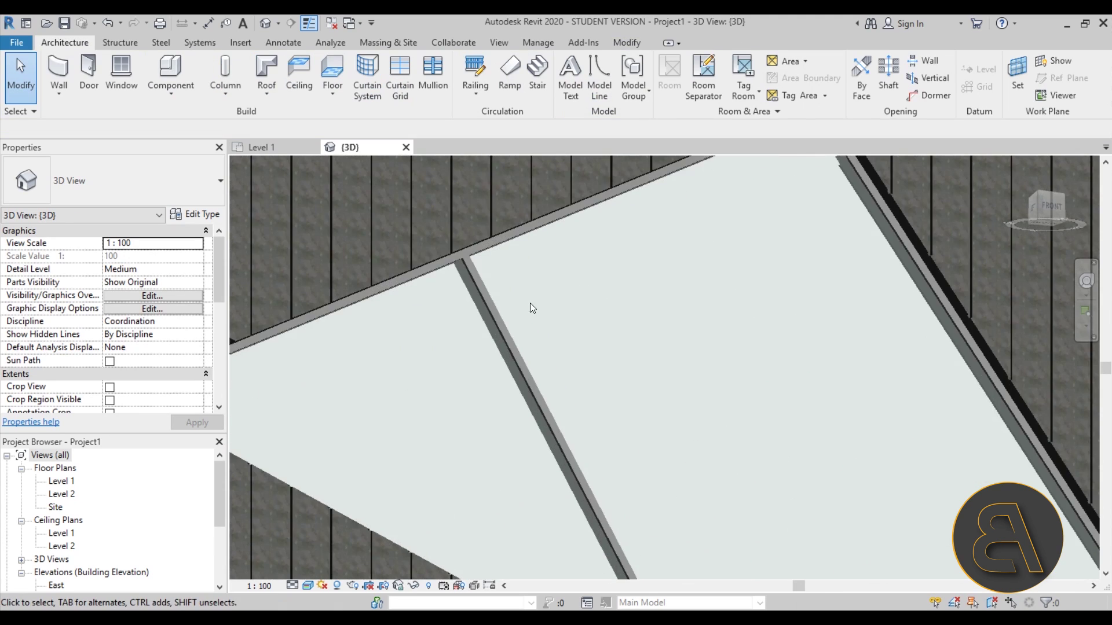
pyautogui.scroll(-5, 469, 289)
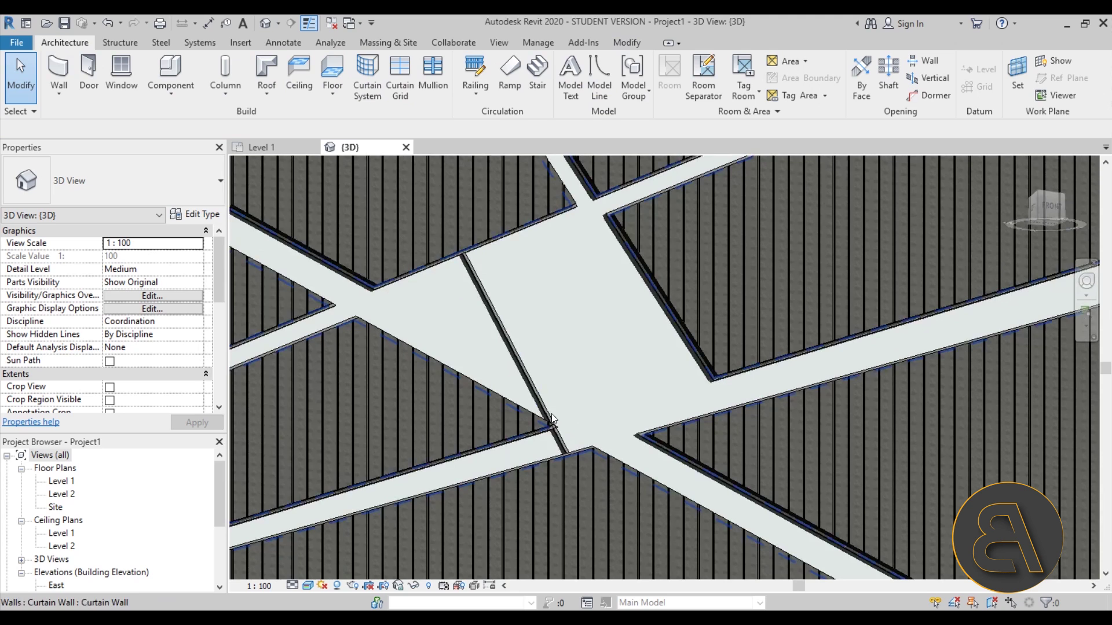
pyautogui.scroll(-2, 524, 379)
pyautogui.moveTo(527, 365)
pyautogui.mouseDown(button='middle')
pyautogui.moveTo(531, 353)
pyautogui.moveTo(521, 371)
pyautogui.mouseUp(button='middle')
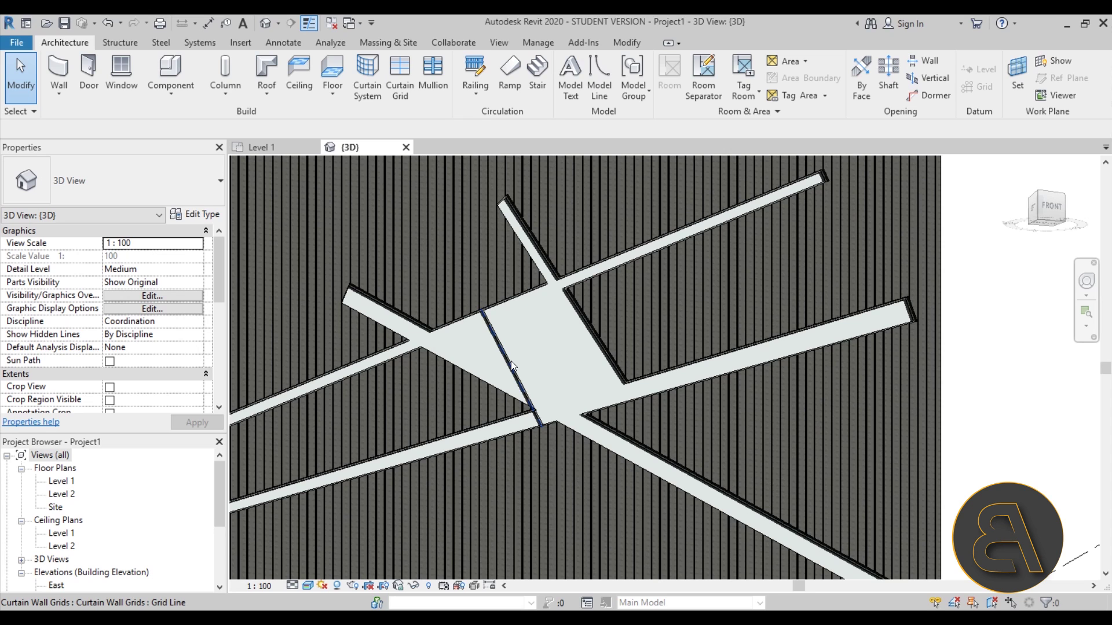
pyautogui.scroll(-4, 515, 360)
pyautogui.moveTo(519, 360); pyautogui.dragTo(553, 381, button='middle')
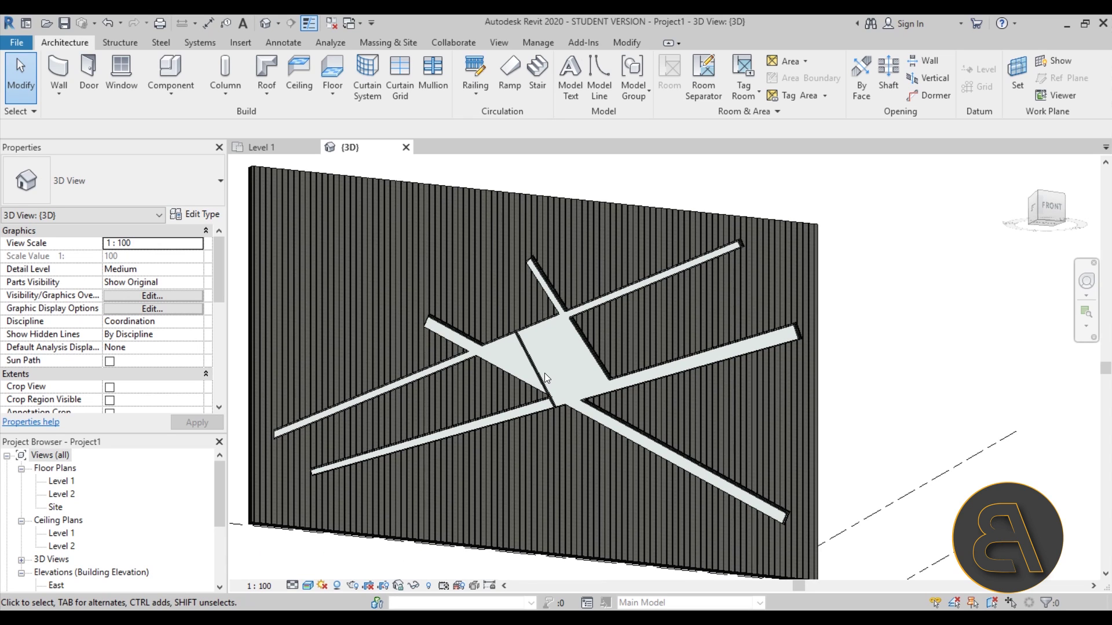
pyautogui.moveTo(560, 372); pyautogui.dragTo(574, 378, button='middle')
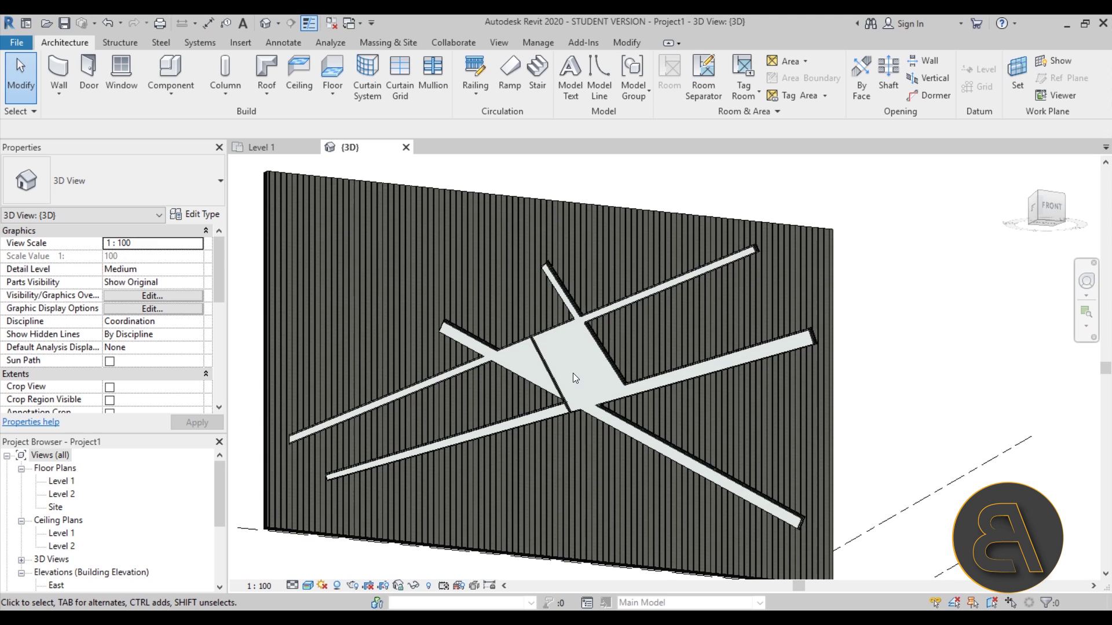